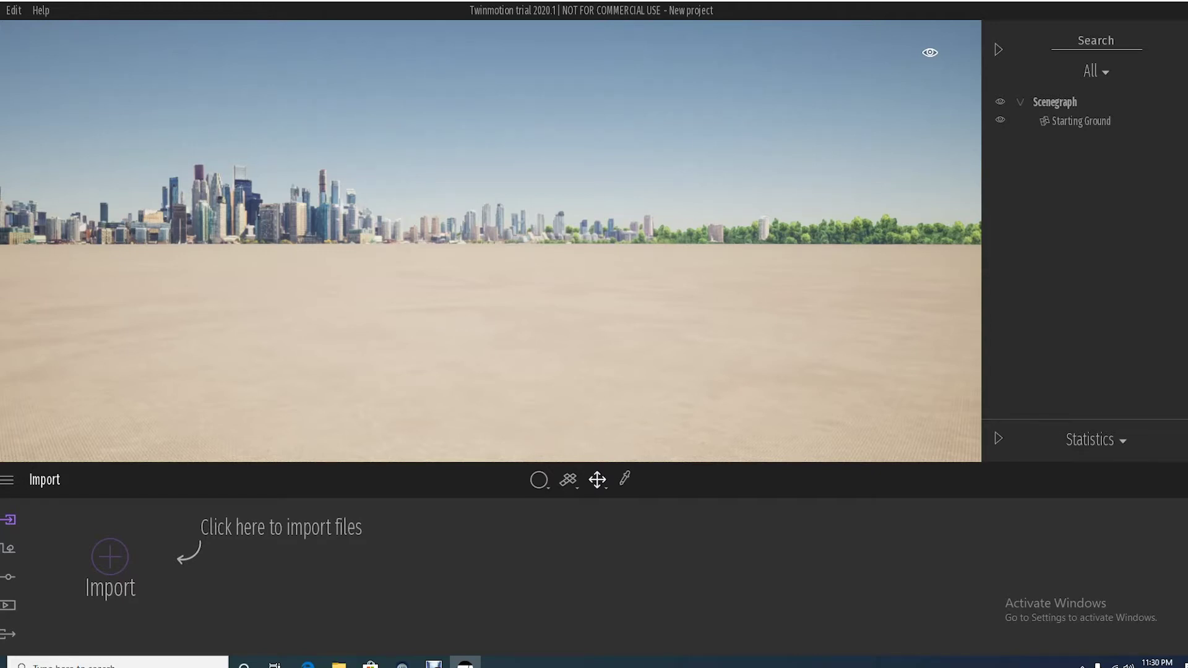
Choose the Modern House_3_fbx file from the Downloads folder as the geometry to import.
{"action": "right_click_drag", "start_coordinate": [491, 242], "coordinate": [248, 267]}
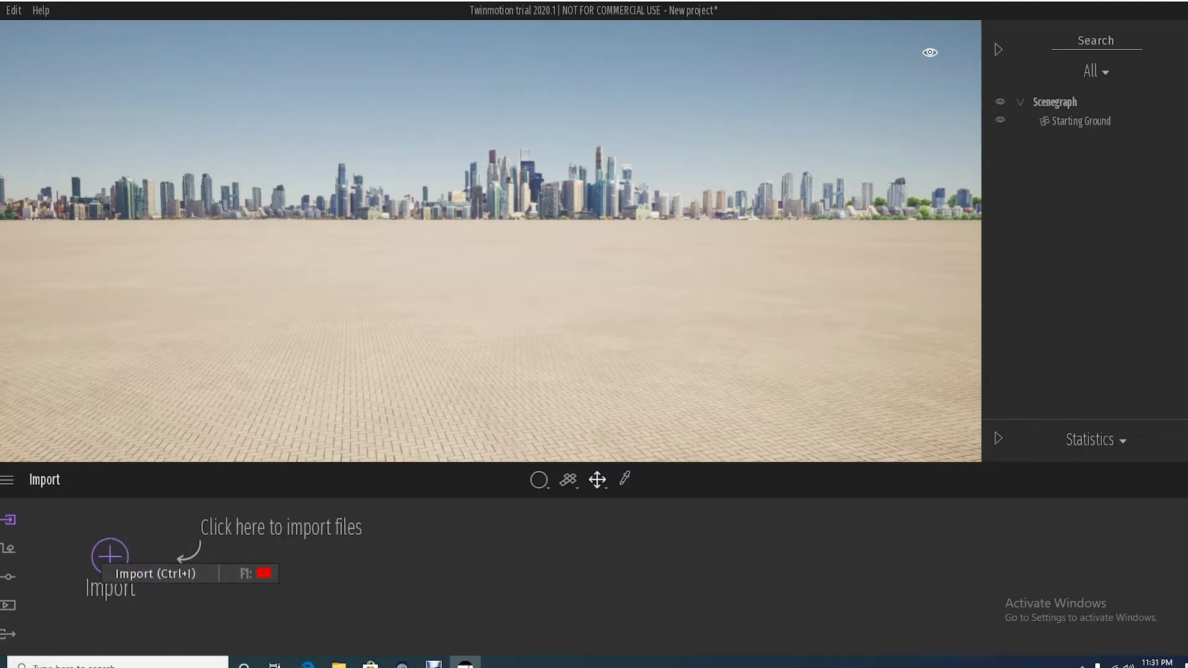
{"action": "left_click", "coordinate": [109, 557]}
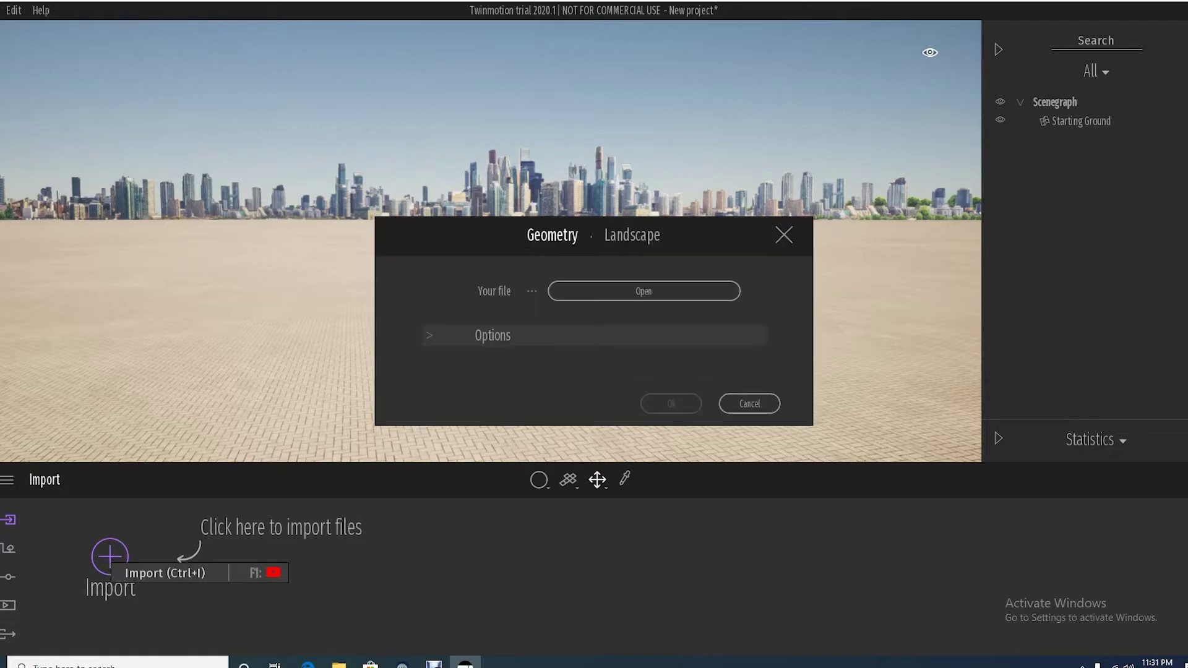
{"action": "left_click", "coordinate": [643, 291]}
{"action": "left_click", "coordinate": [145, 109]}
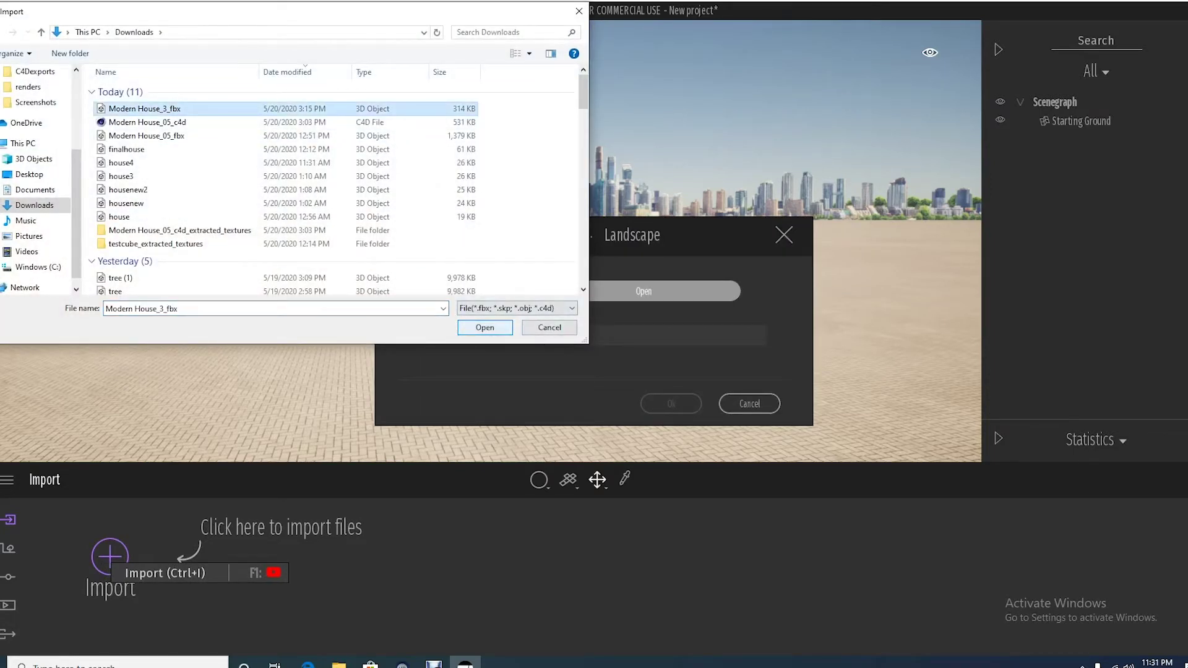
{"action": "left_click_drag", "start_coordinate": [586, 342], "coordinate": [790, 458]}
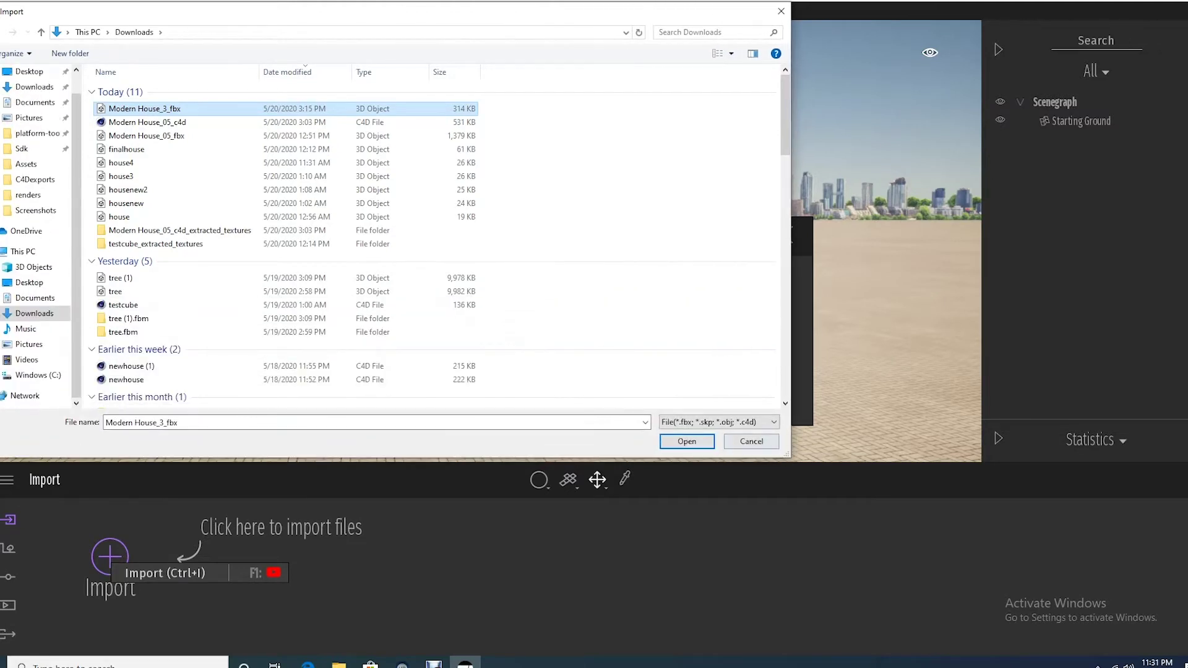
{"action": "left_click", "coordinate": [718, 422]}
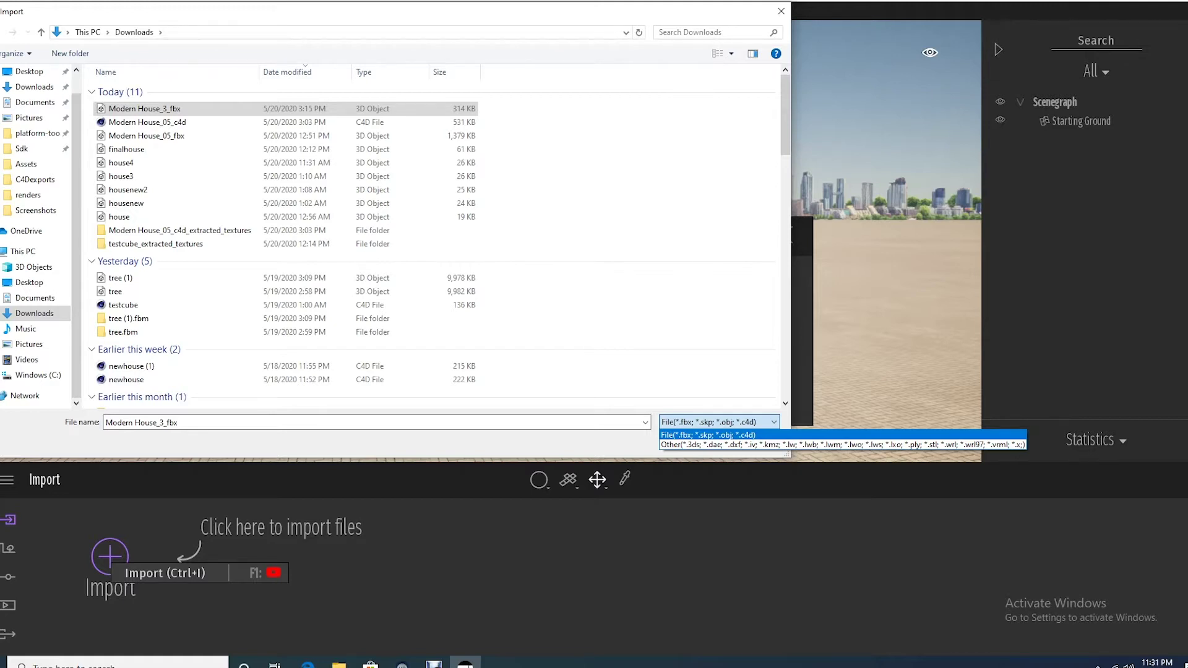
{"action": "left_click", "coordinate": [720, 423]}
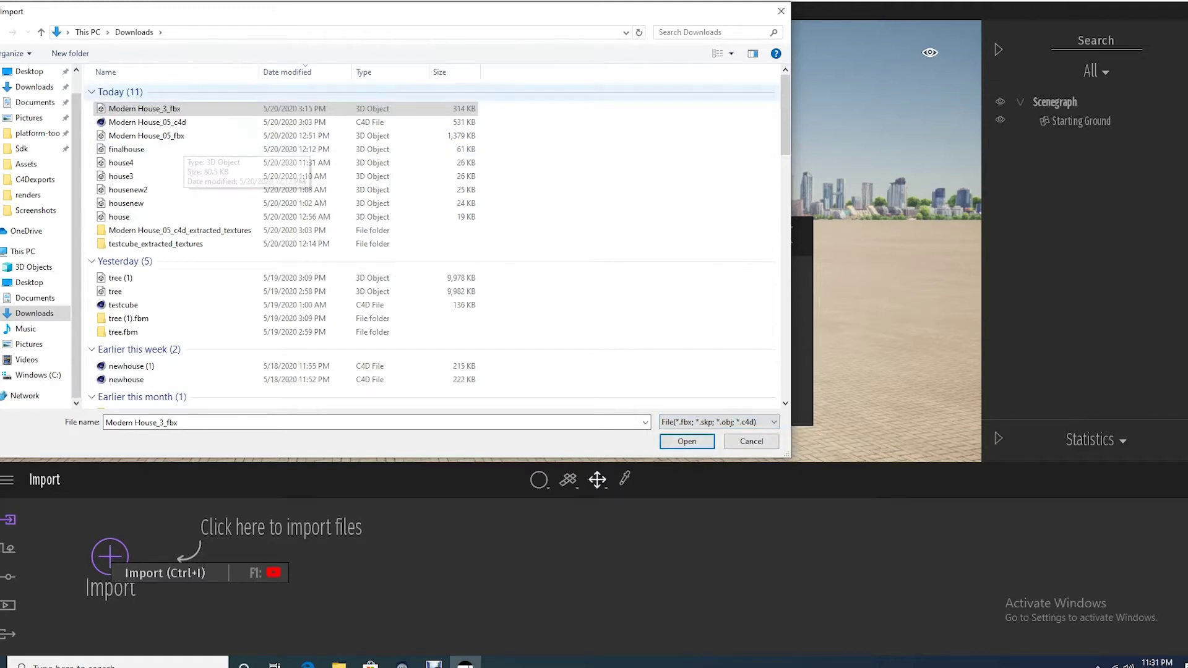
{"action": "key", "text": "Return"}
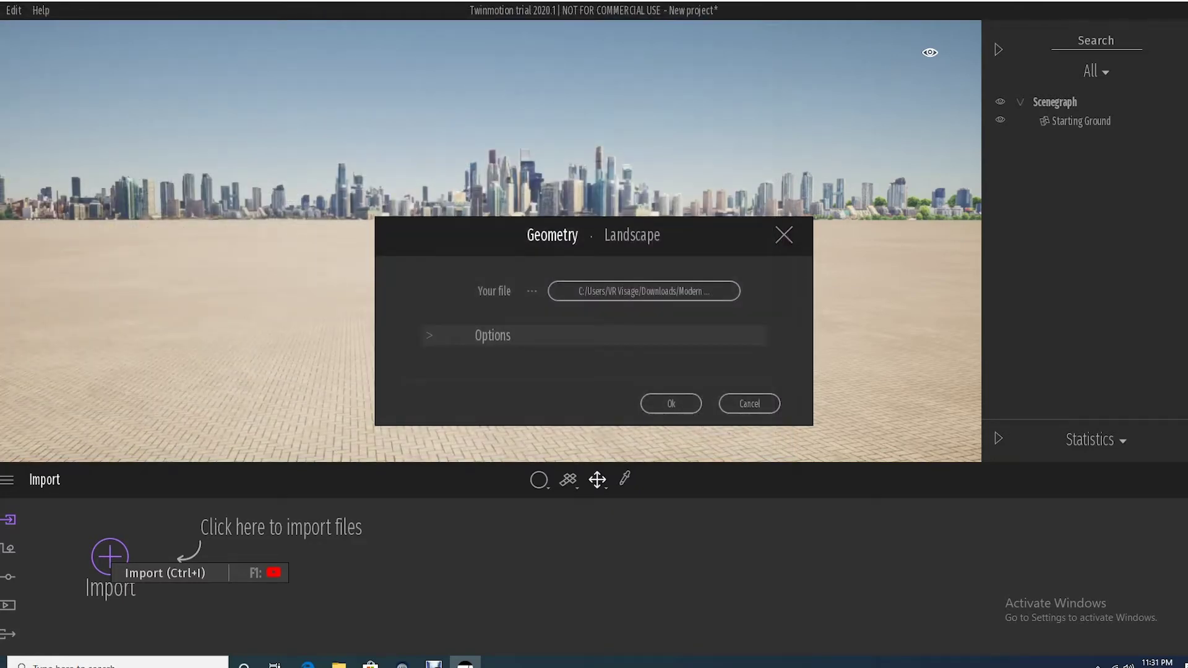
Import the house with Keep hierarchy and Fix UV/Texture enabled, using the imported material for all material conflicts.
{"action": "left_click", "coordinate": [429, 335]}
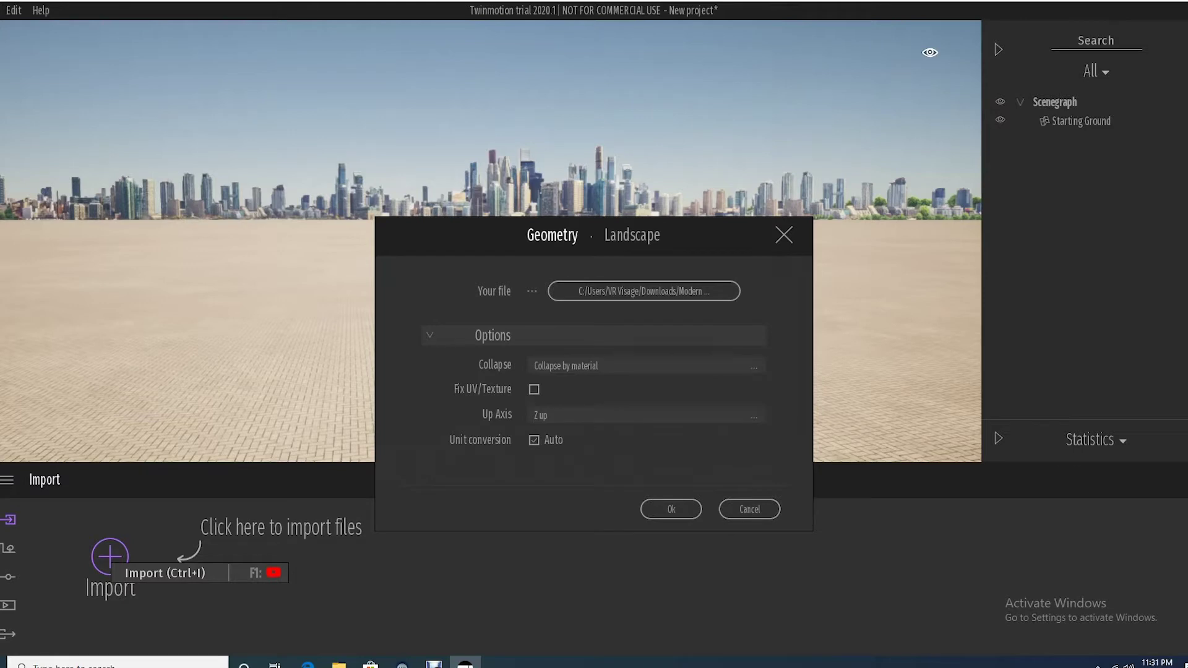
{"action": "left_click", "coordinate": [754, 367]}
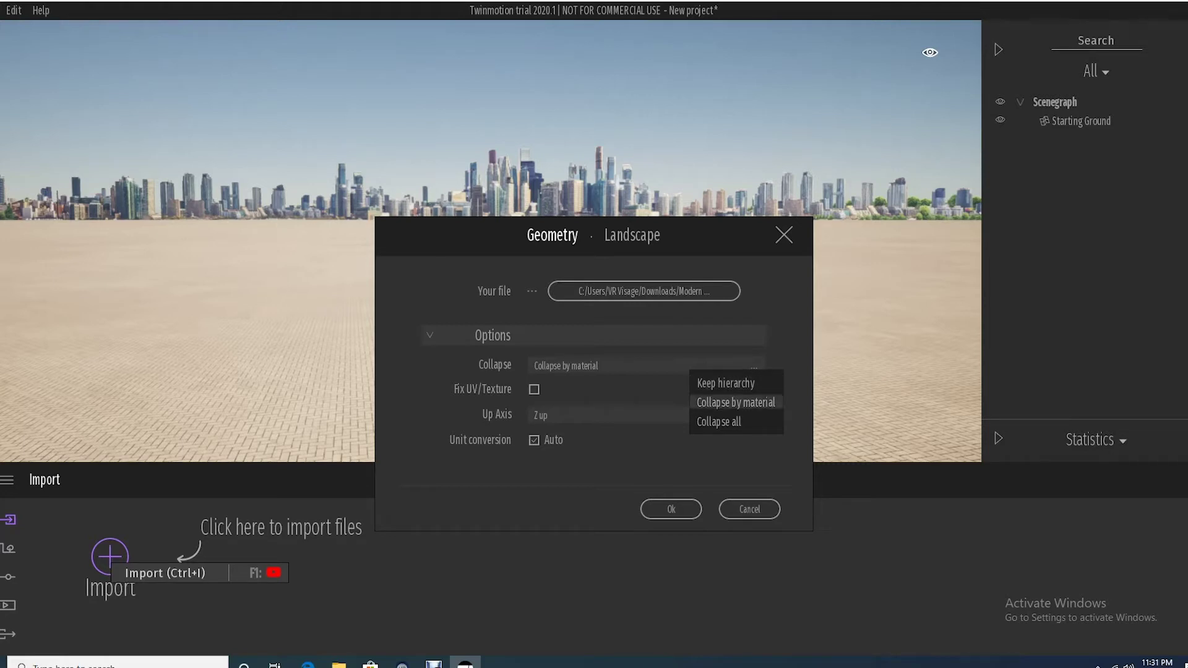
{"action": "left_click", "coordinate": [726, 383]}
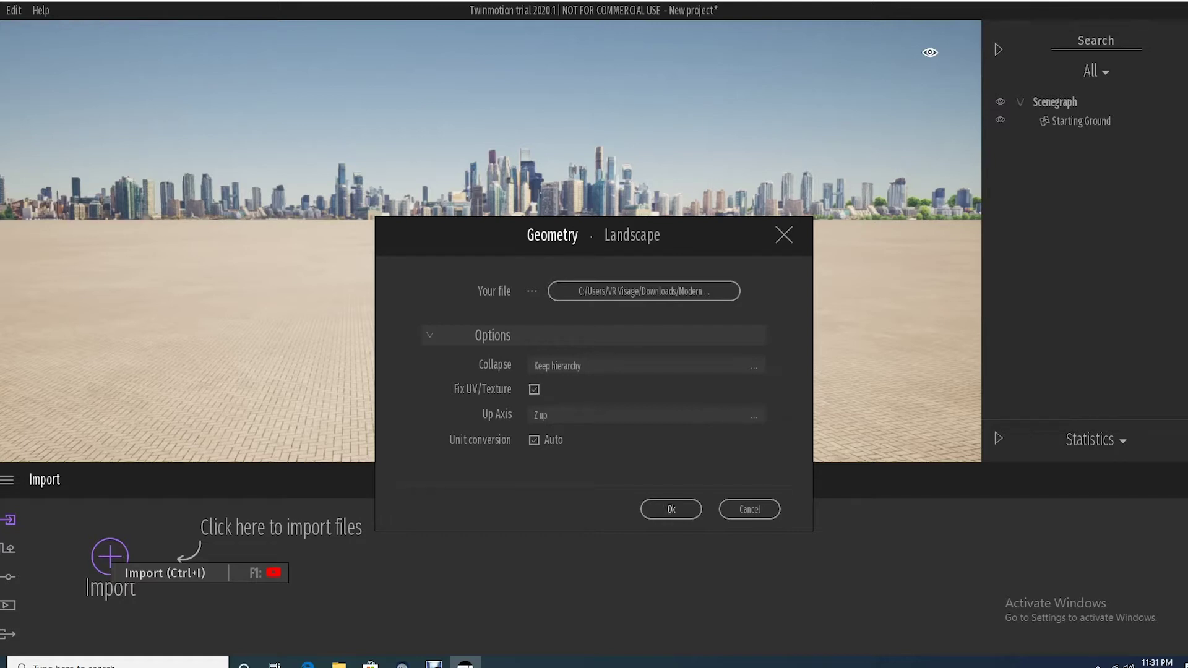
{"action": "left_click", "coordinate": [670, 509]}
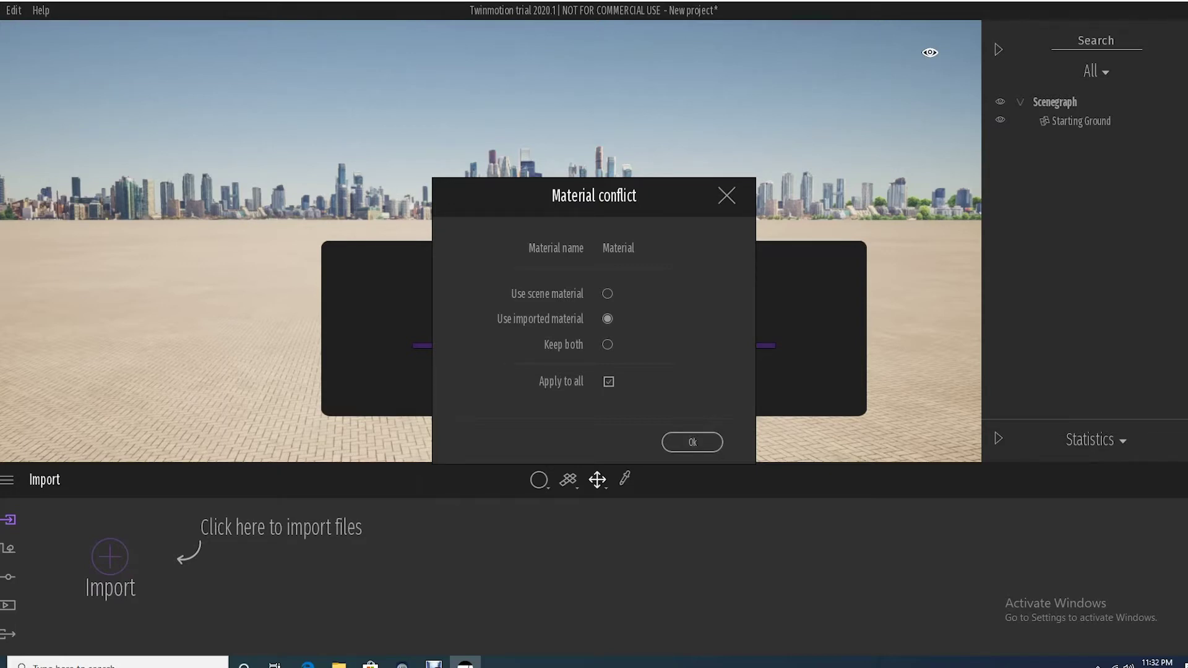
{"action": "left_click", "coordinate": [692, 442]}
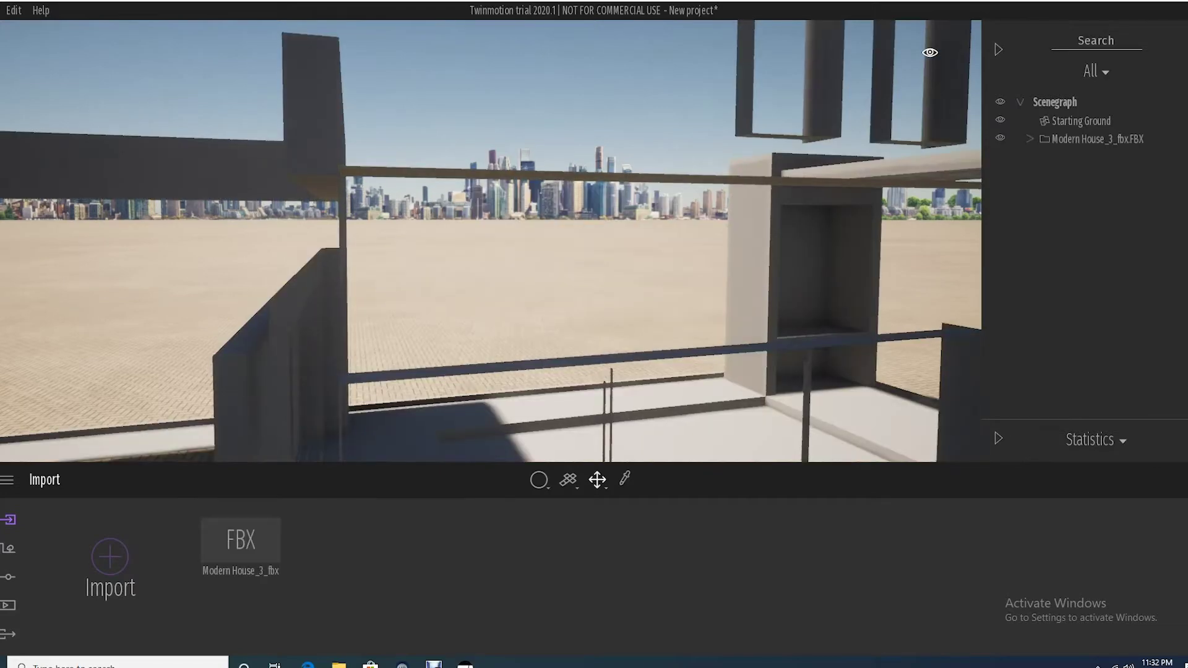
Examine the imported house from several sides and frame its front facade with the terrace.
{"action": "key", "text": "s"}
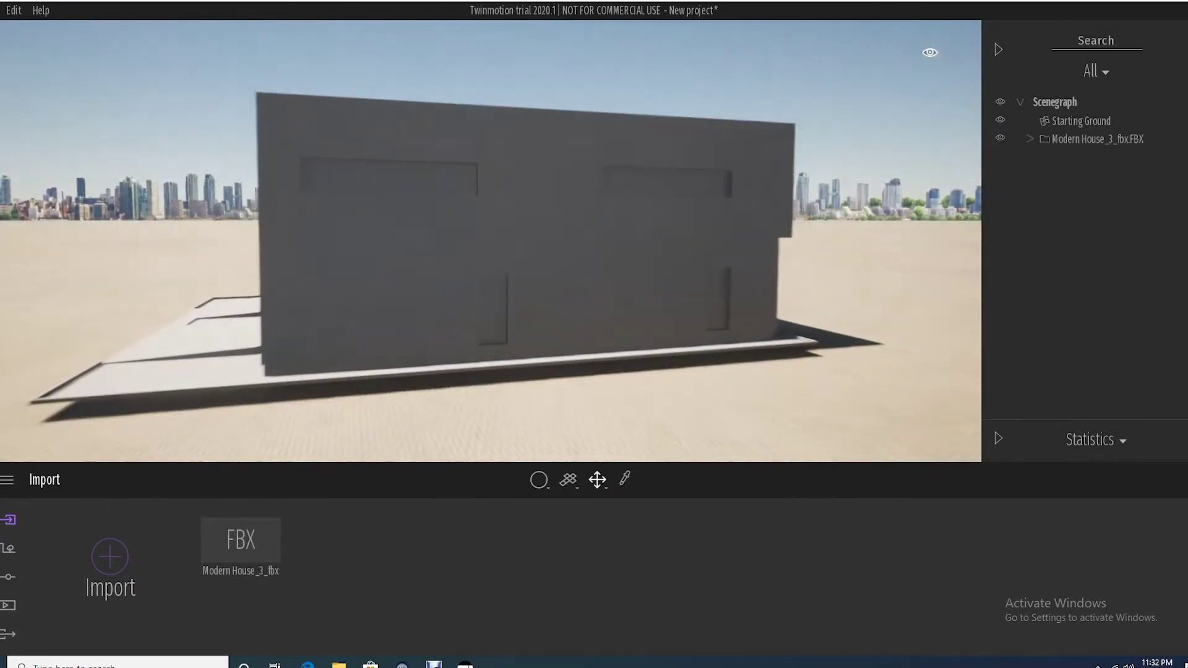
{"action": "middle_click_drag", "start_coordinate": [491, 241], "coordinate": [669, 303]}
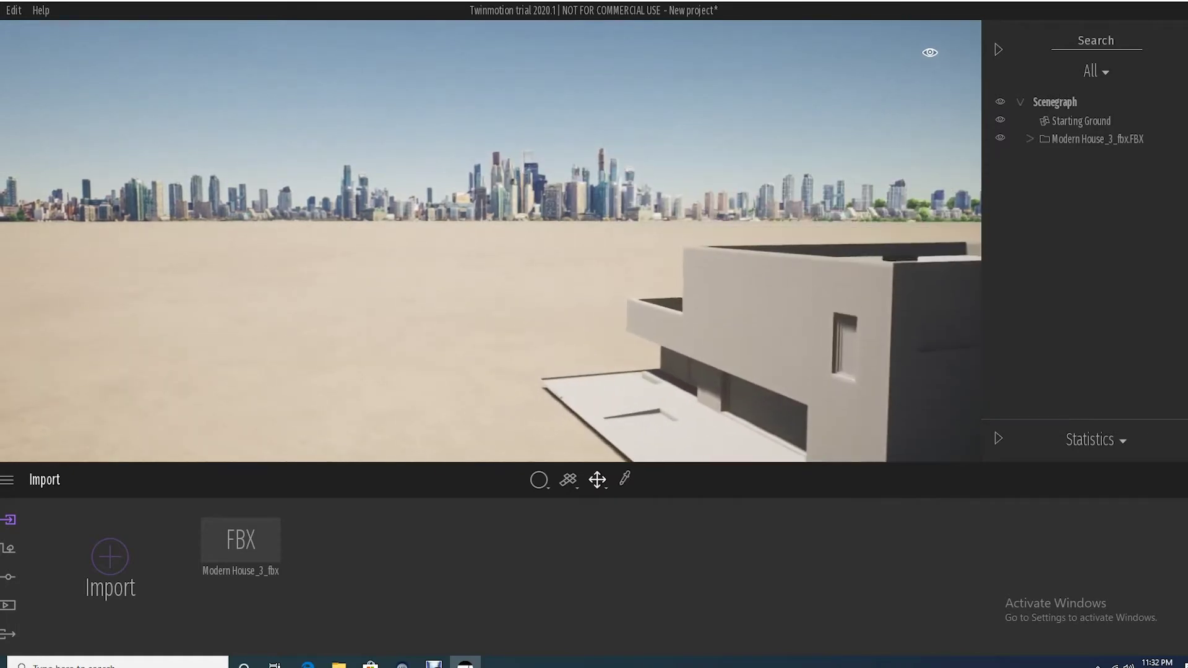
{"action": "right_click_drag", "start_coordinate": [491, 241], "coordinate": [799, 279]}
{"action": "middle_click_drag", "start_coordinate": [491, 242], "coordinate": [712, 207]}
{"action": "right_click_drag", "start_coordinate": [491, 241], "coordinate": [699, 232]}
{"action": "middle_click_drag", "start_coordinate": [491, 241], "coordinate": [737, 269]}
{"action": "right_click_drag", "start_coordinate": [490, 241], "coordinate": [768, 264]}
{"action": "mouse_move", "coordinate": [491, 241]}
{"action": "middle_mouse_down"}
{"action": "mouse_move", "coordinate": [755, 247]}
{"action": "mouse_move", "coordinate": [786, 278]}
{"action": "mouse_move", "coordinate": [377, 420]}
{"action": "middle_mouse_up"}
{"action": "scroll", "coordinate": [491, 241], "scroll_direction": "up", "scroll_amount": 5}
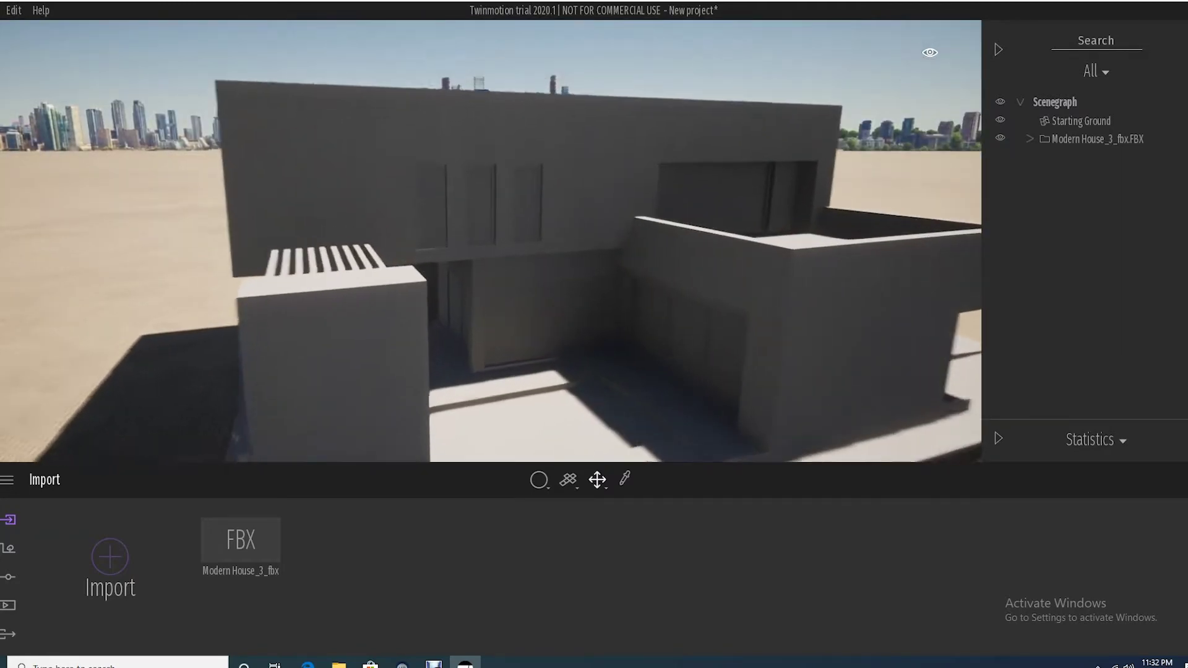
{"action": "middle_click_drag", "start_coordinate": [491, 241], "coordinate": [393, 113]}
{"action": "scroll", "coordinate": [491, 241], "scroll_direction": "down", "scroll_amount": 3}
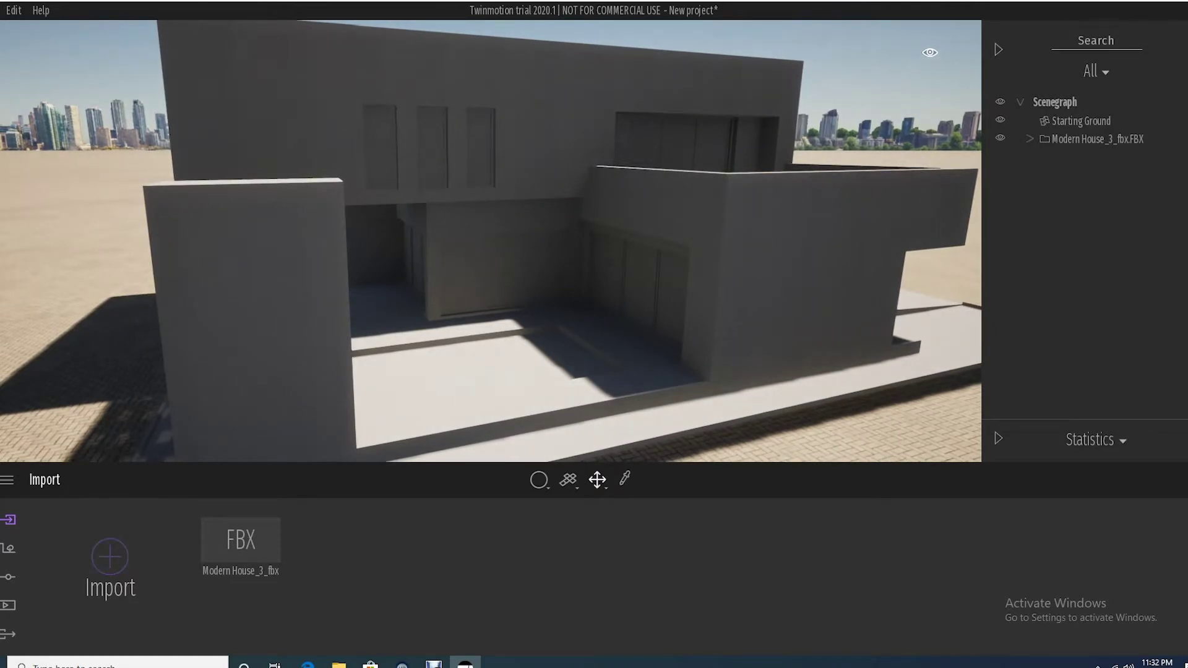
Open the Glass category in the materials library.
{"action": "left_click", "coordinate": [2, 49]}
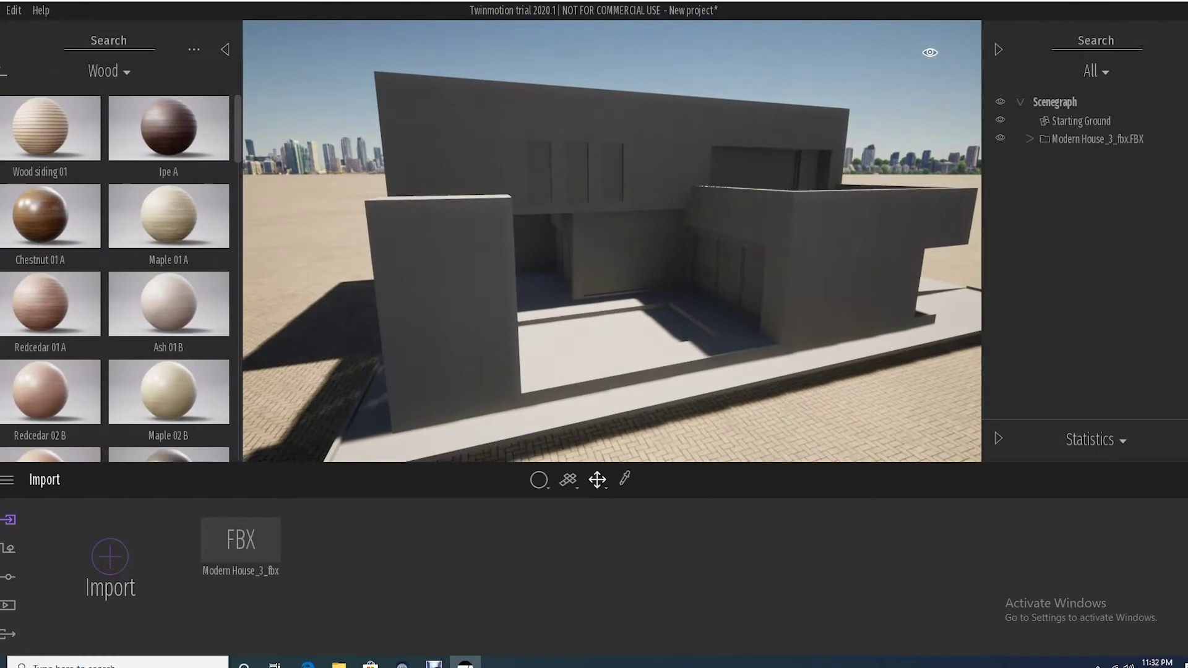
{"action": "left_click", "coordinate": [3, 72]}
{"action": "left_click", "coordinate": [2, 72]}
{"action": "left_click", "coordinate": [48, 133]}
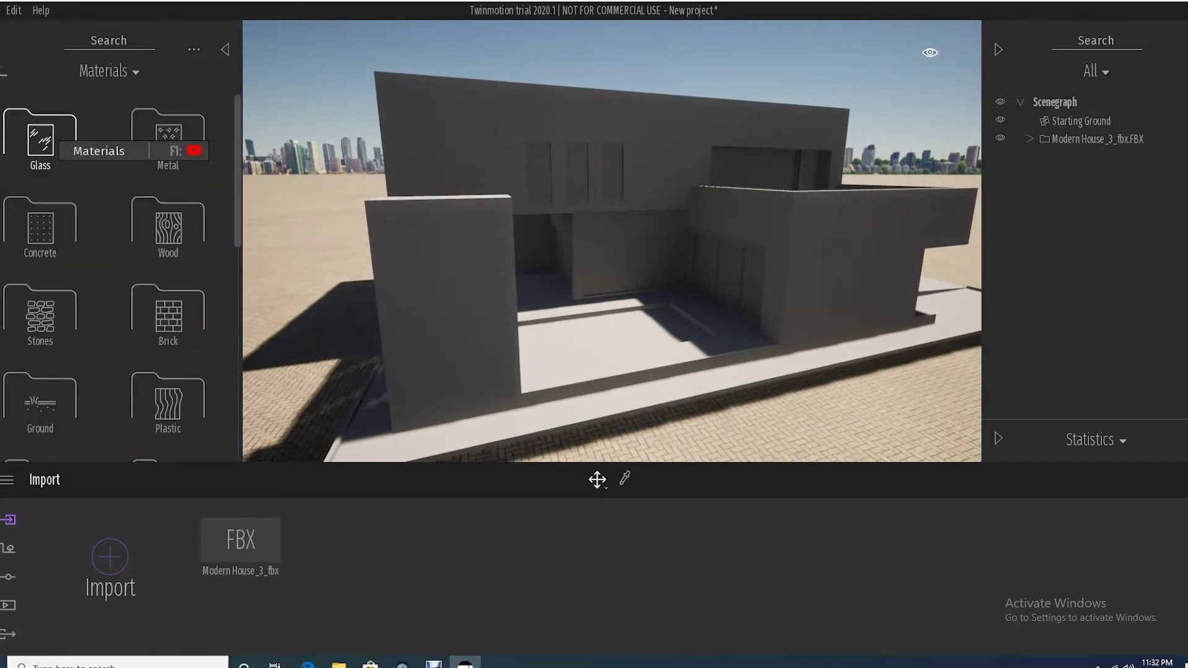
{"action": "left_click", "coordinate": [56, 139]}
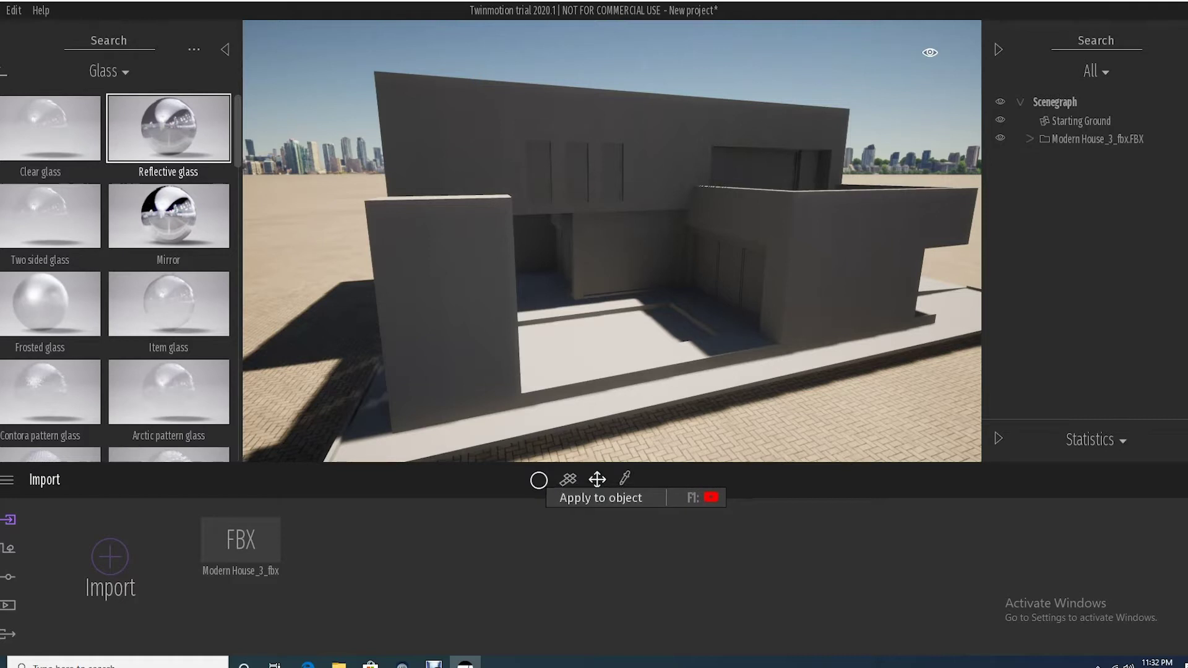
Try glass materials on the house in Replace material mode, including Reflective glass.
{"action": "left_click", "coordinate": [539, 481]}
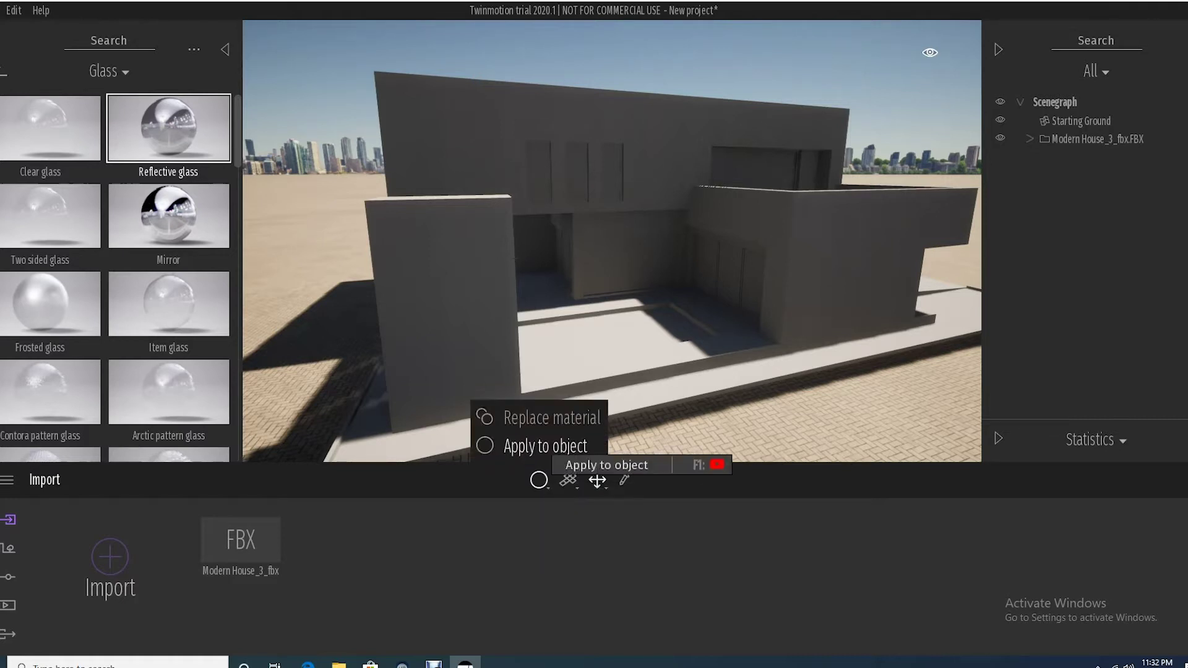
{"action": "left_click", "coordinate": [547, 419]}
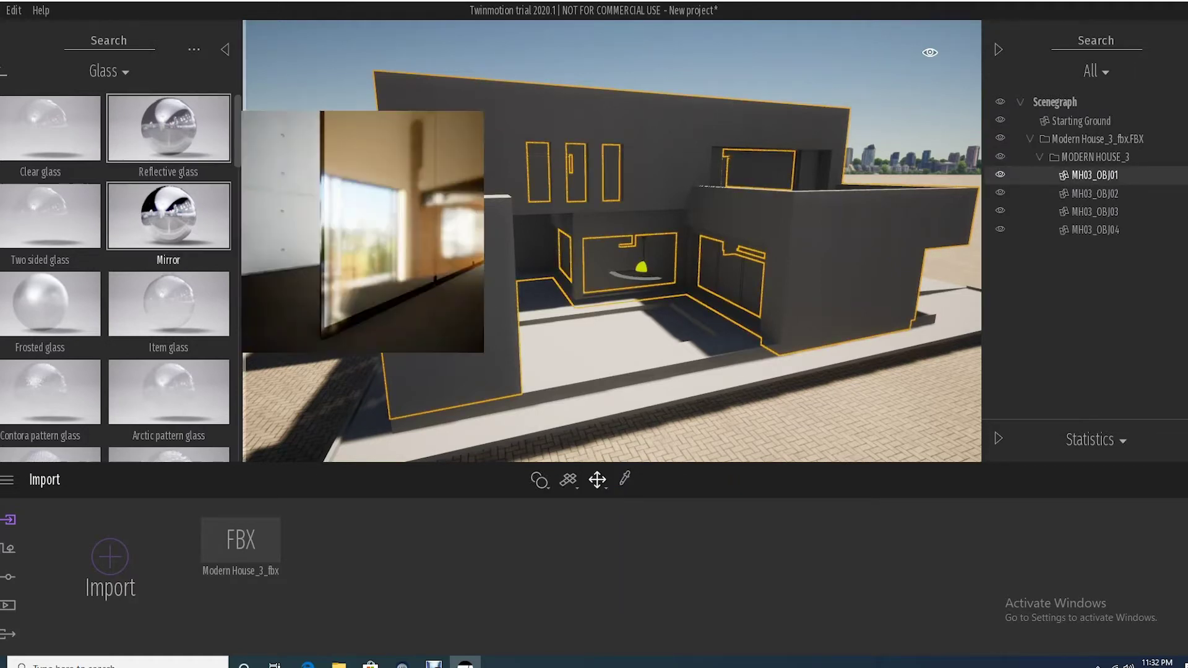
{"action": "left_click_drag", "start_coordinate": [169, 217], "coordinate": [446, 253]}
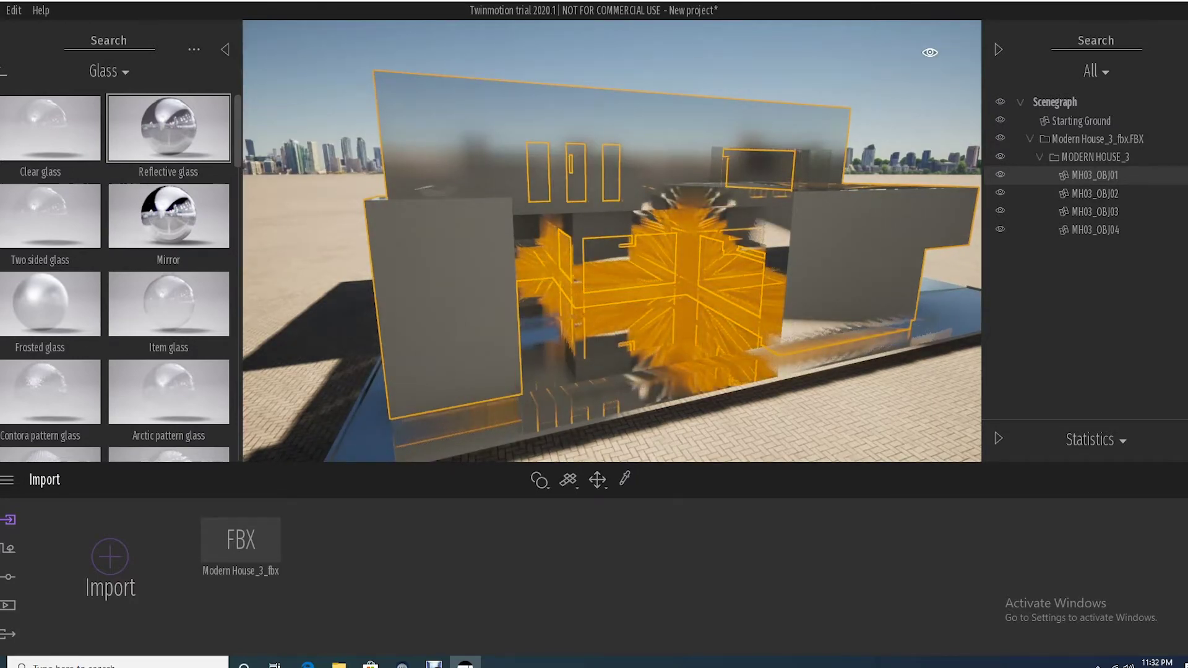
{"action": "left_click_drag", "start_coordinate": [446, 254], "coordinate": [309, 297]}
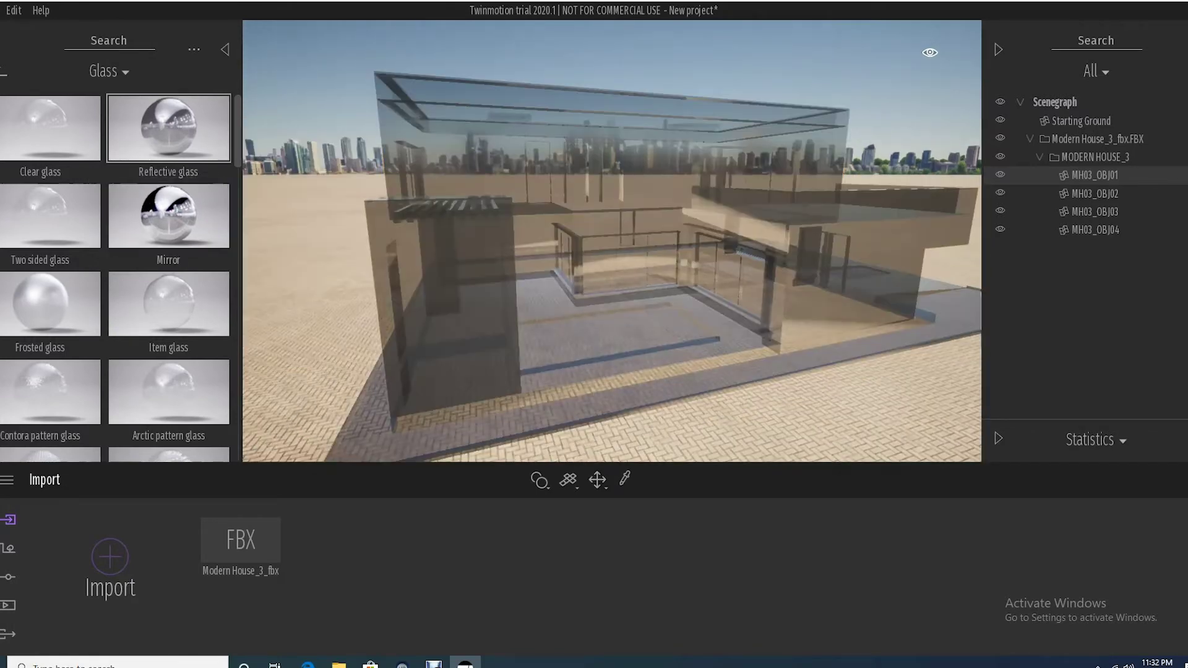
{"action": "left_click_drag", "start_coordinate": [433, 266], "coordinate": [161, 122]}
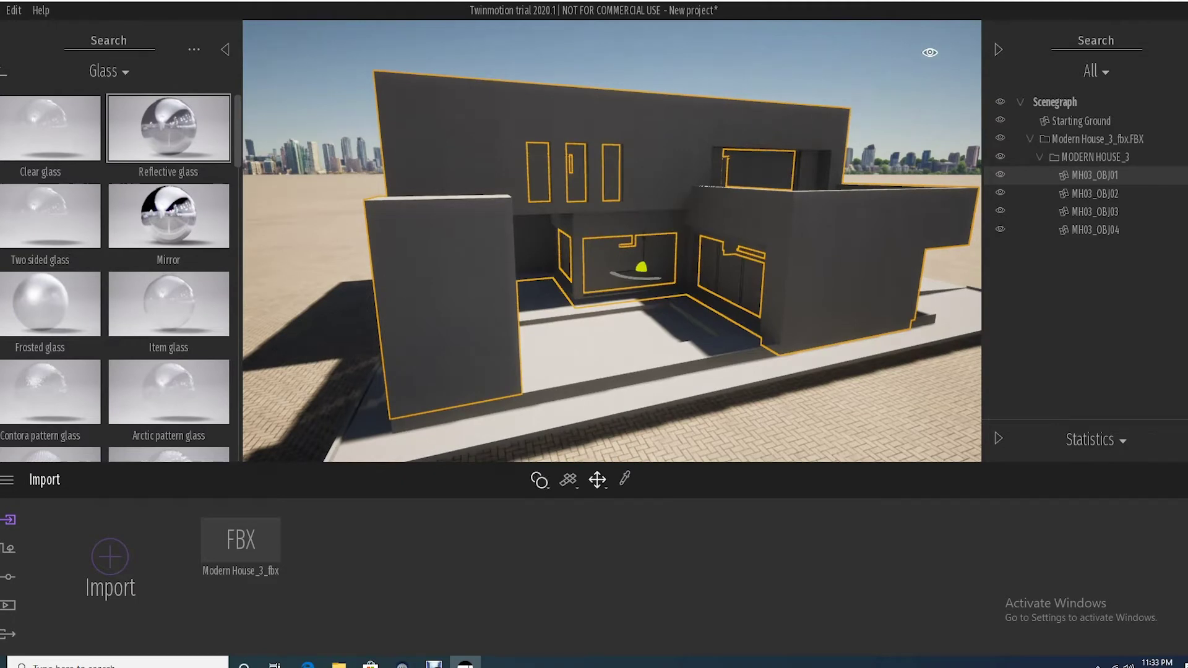
Apply Reflective glass to the house's window object only, using Apply to object mode.
{"action": "left_click", "coordinate": [539, 480]}
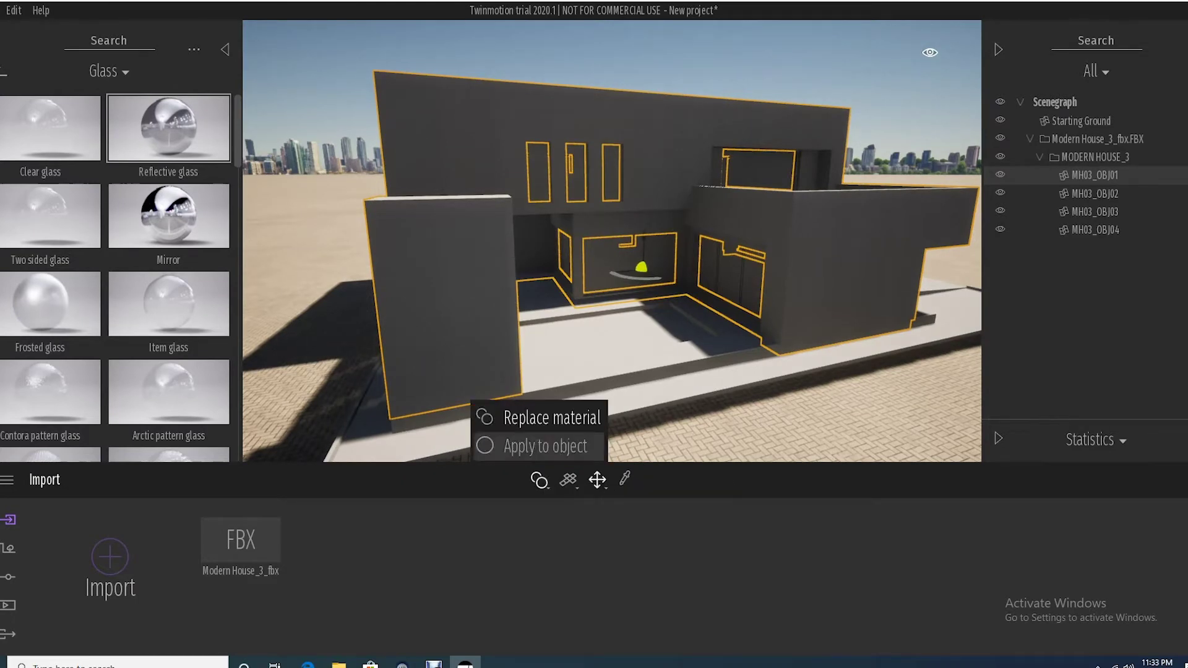
{"action": "left_click", "coordinate": [532, 445]}
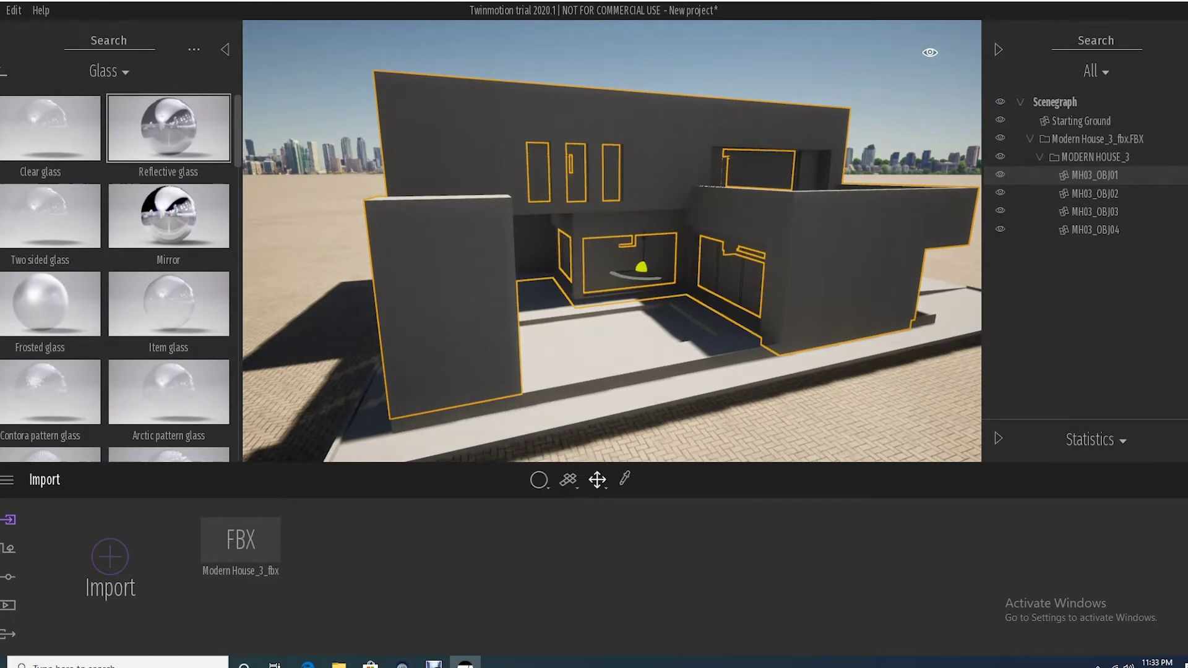
{"action": "left_click_drag", "start_coordinate": [162, 132], "coordinate": [640, 267]}
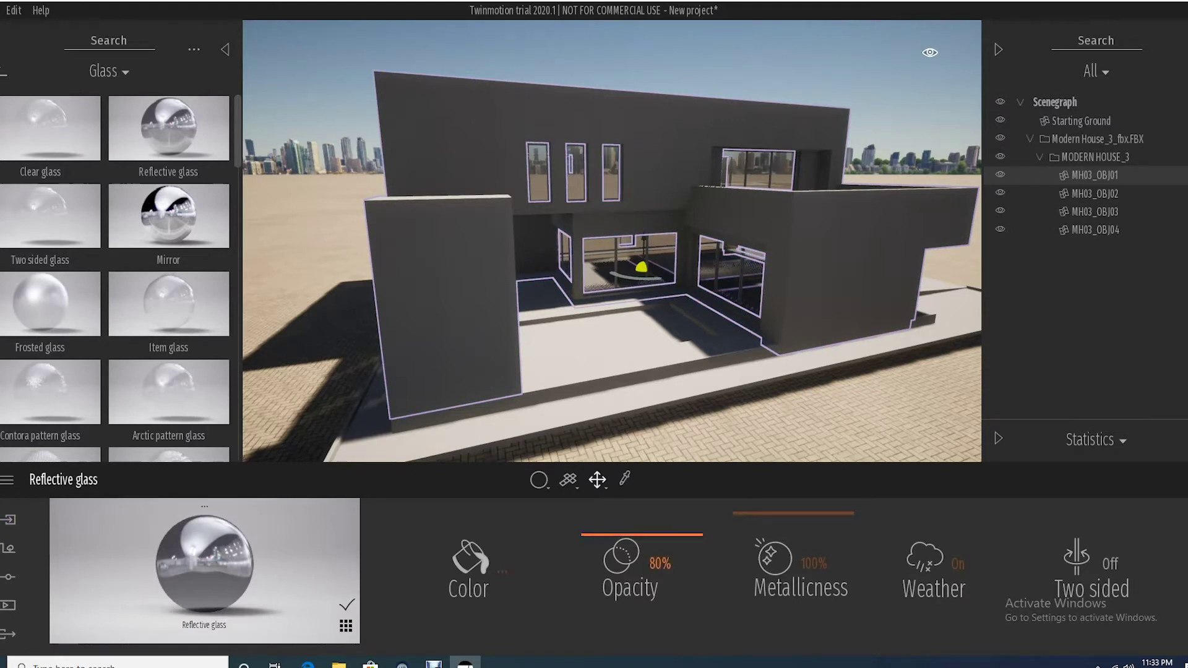
Tint the Reflective glass light blue (8BACBC) and set its opacity to 91%.
{"action": "left_click", "coordinate": [475, 562]}
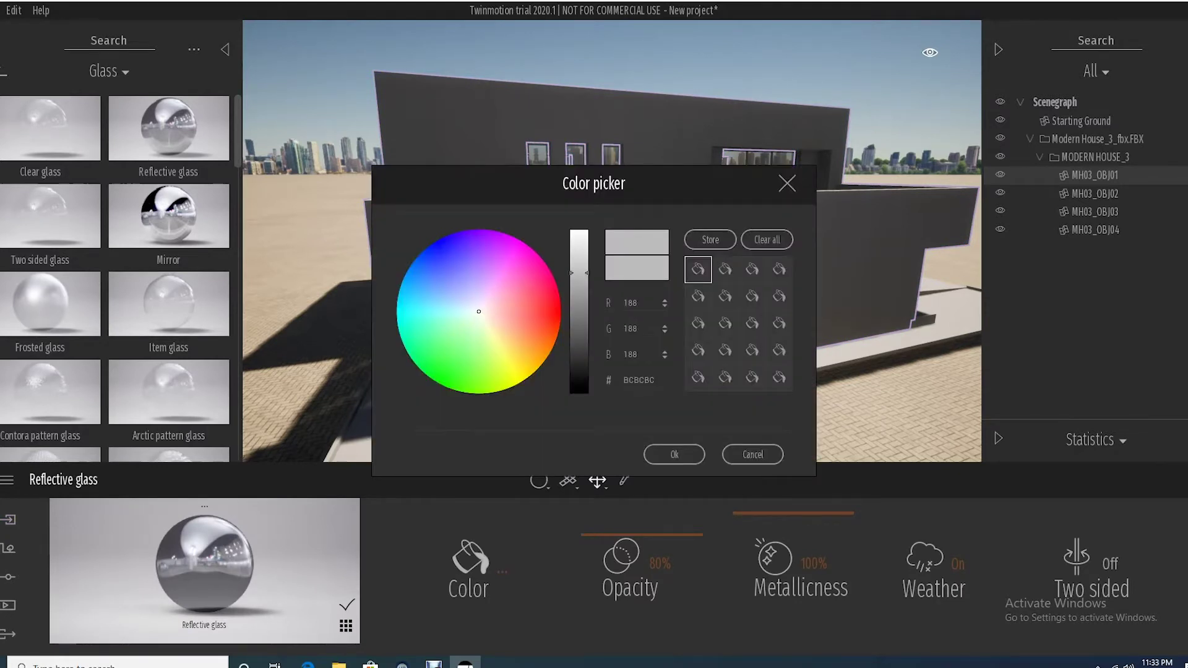
{"action": "left_click", "coordinate": [462, 295]}
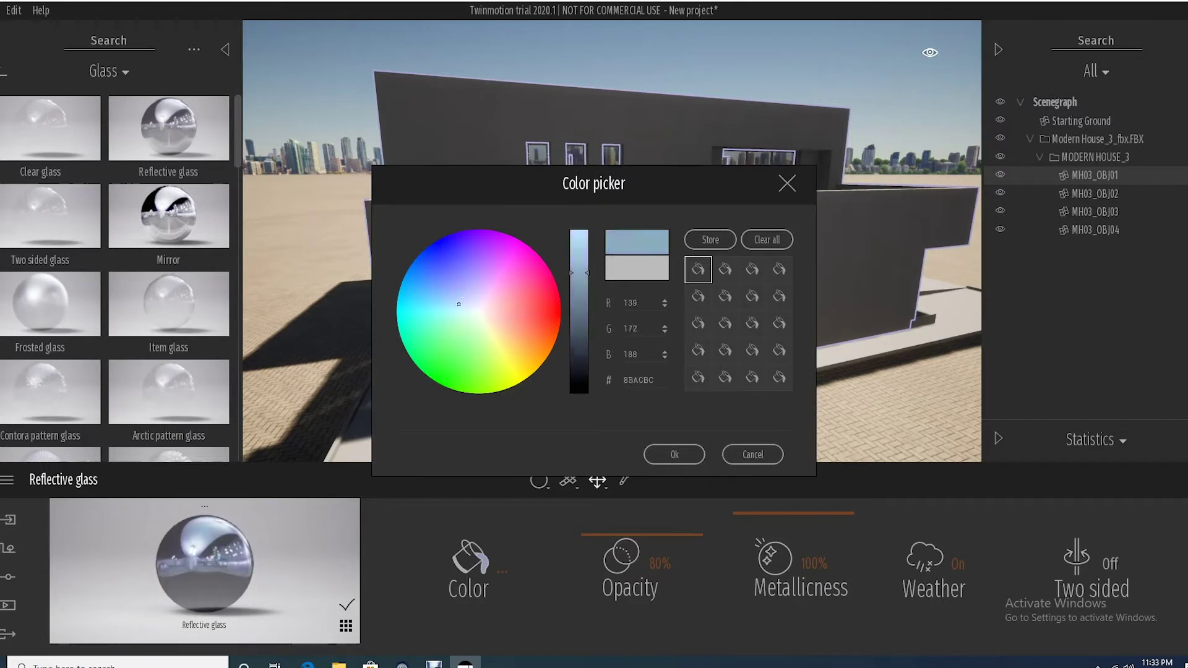
{"action": "left_click", "coordinate": [675, 455]}
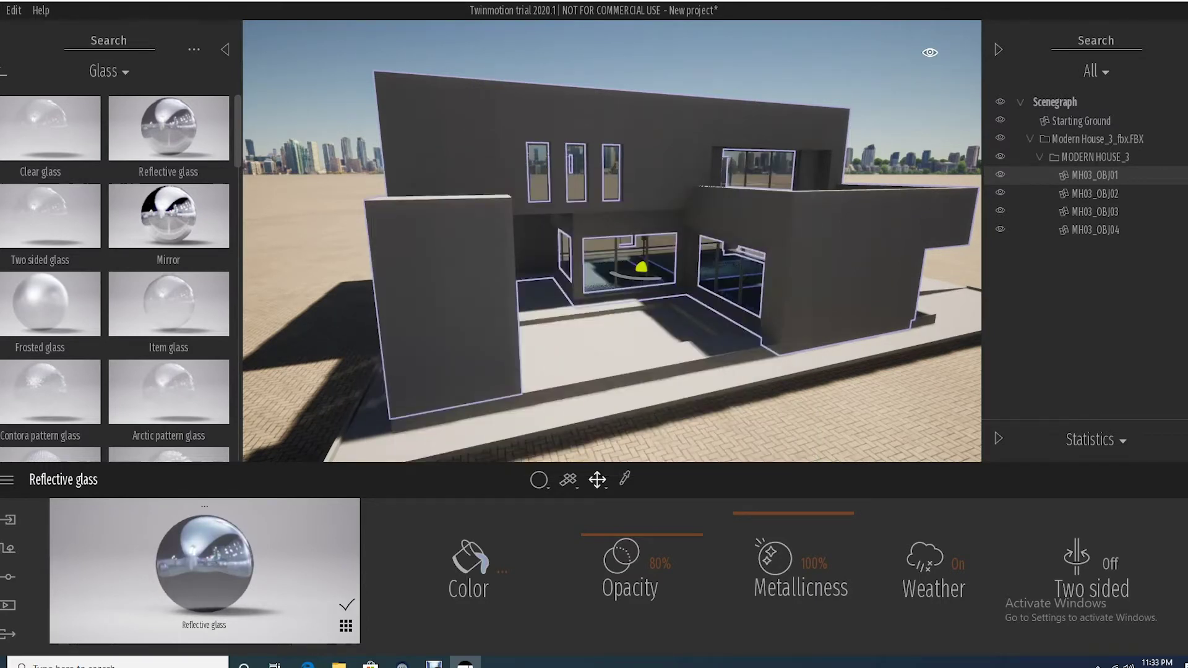
{"action": "left_click_drag", "start_coordinate": [642, 535], "coordinate": [642, 523]}
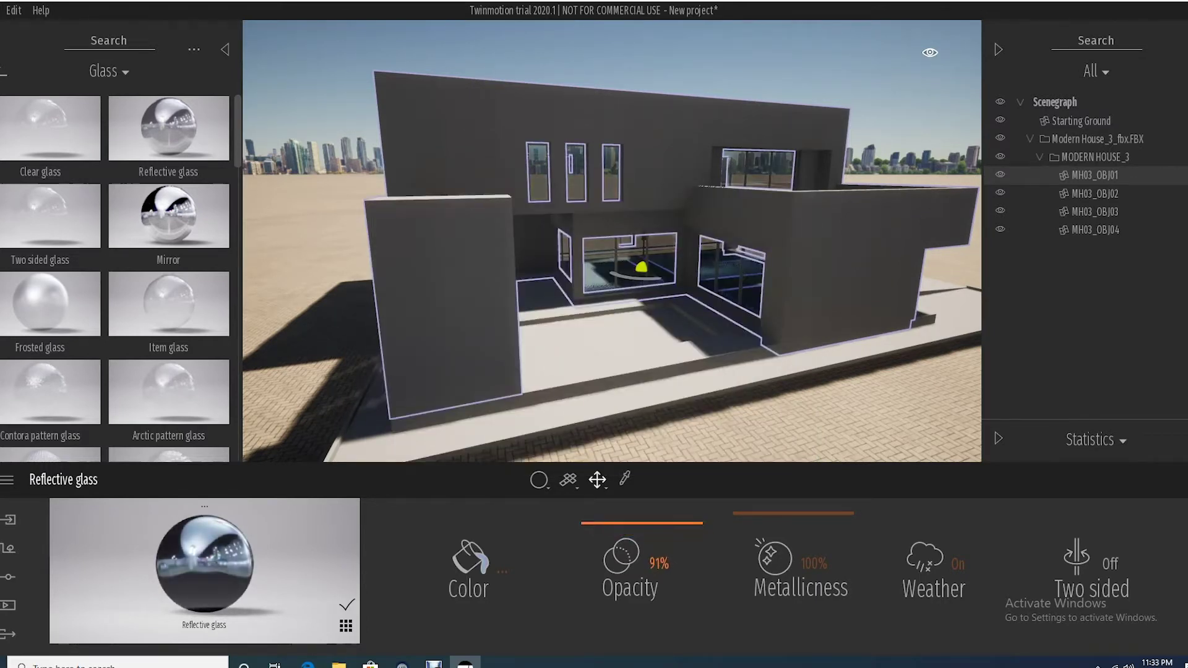
Keep the window glass's metallicness at 100% and turn on its Two sided option.
{"action": "right_click_drag", "start_coordinate": [625, 322], "coordinate": [610, 285]}
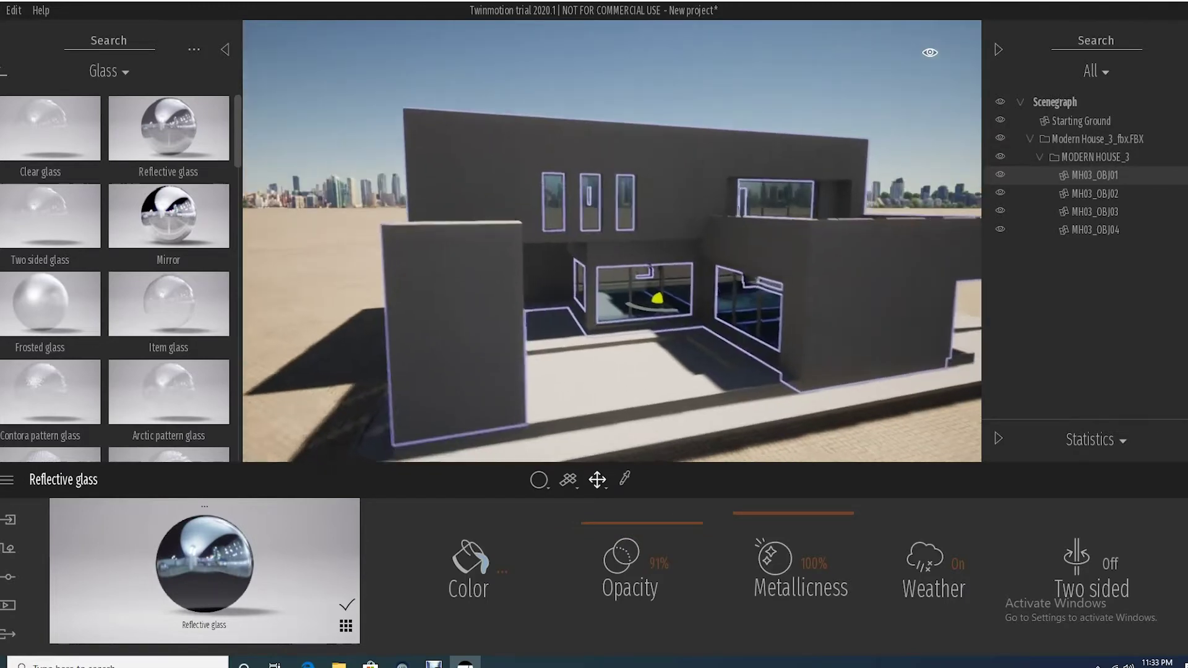
{"action": "middle_click_drag", "start_coordinate": [610, 284], "coordinate": [573, 210]}
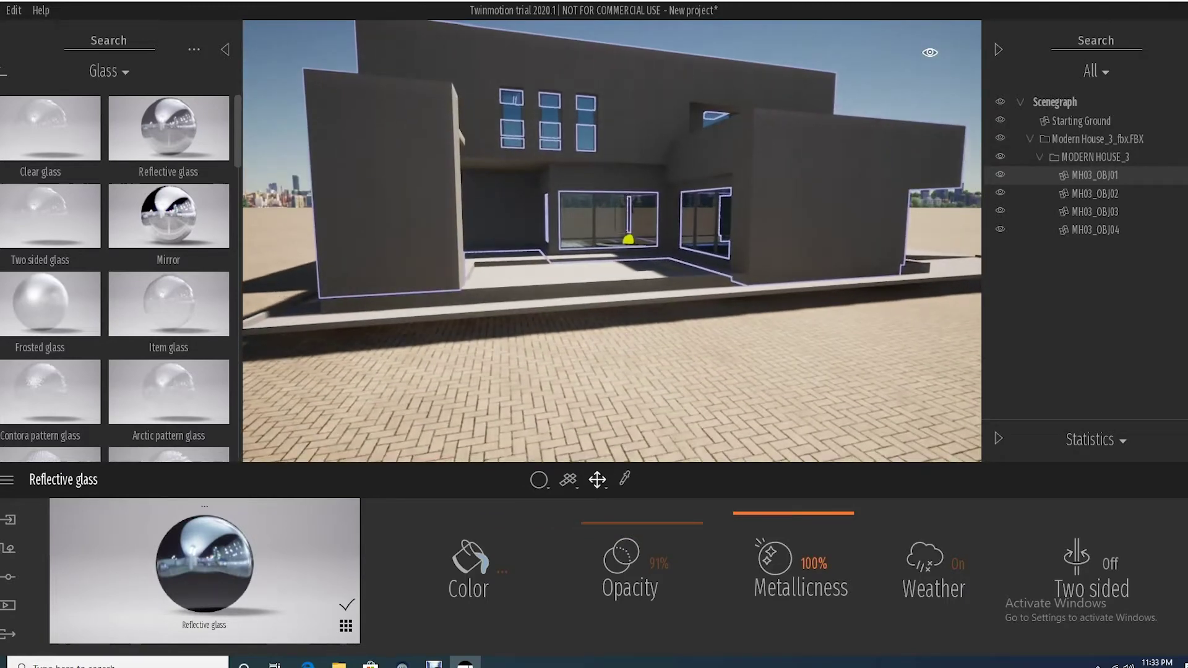
{"action": "left_click_drag", "start_coordinate": [793, 514], "coordinate": [814, 569]}
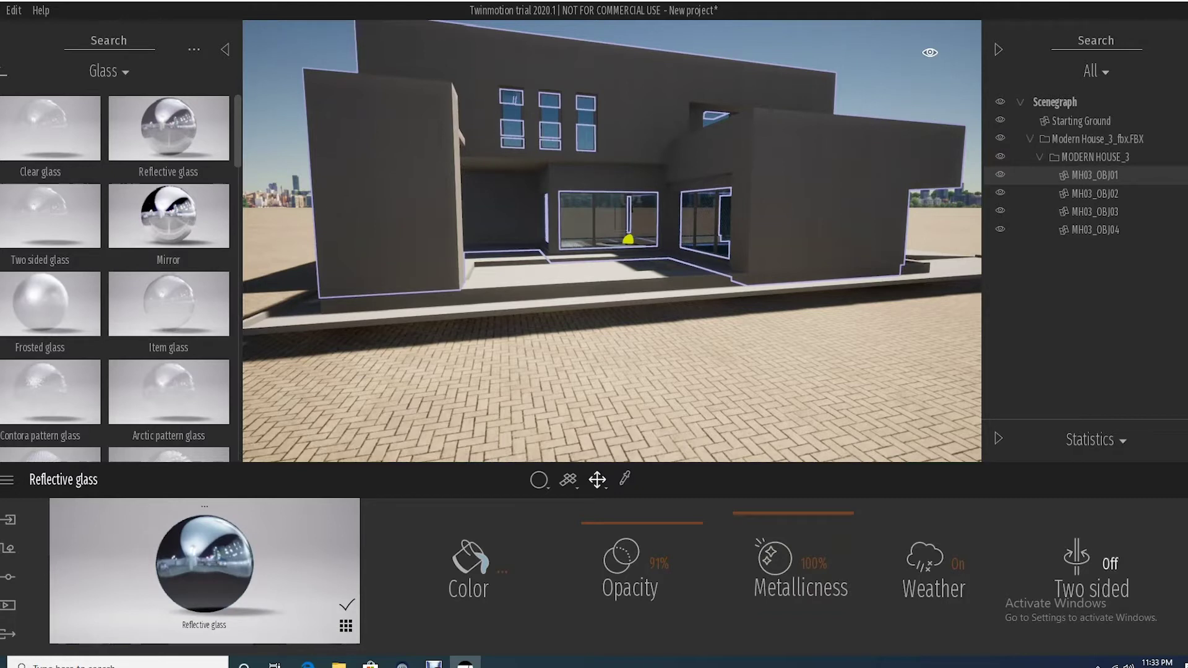
{"action": "left_click", "coordinate": [1109, 564]}
{"action": "middle_click_drag", "start_coordinate": [649, 248], "coordinate": [683, 303]}
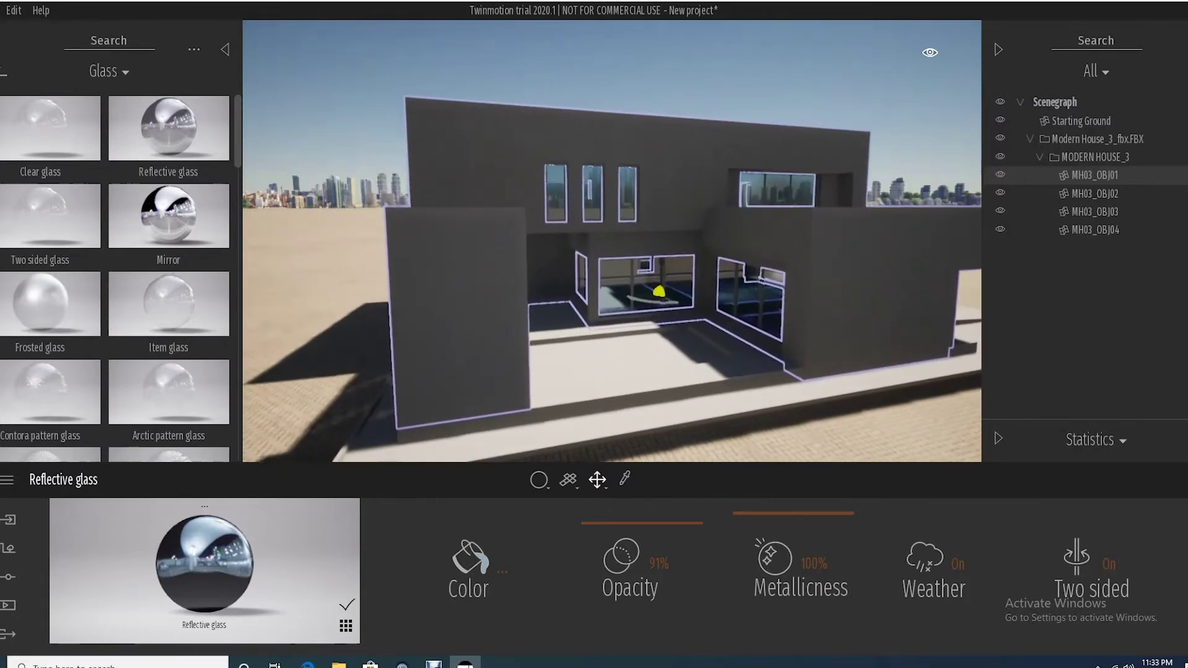
Turn off the window glass's Two sided option and apply Fine concrete 01 to the house's dark outer walls.
{"action": "left_click", "coordinate": [1109, 564]}
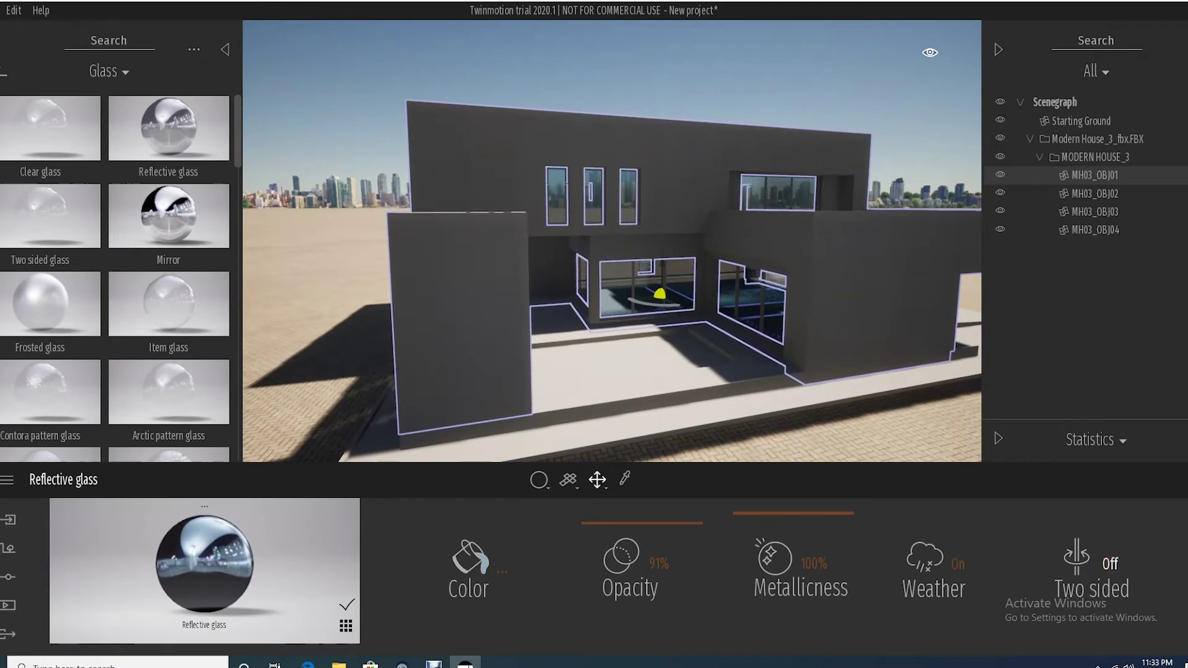
{"action": "mouse_move", "coordinate": [169, 128]}
{"action": "left_click", "coordinate": [3, 72]}
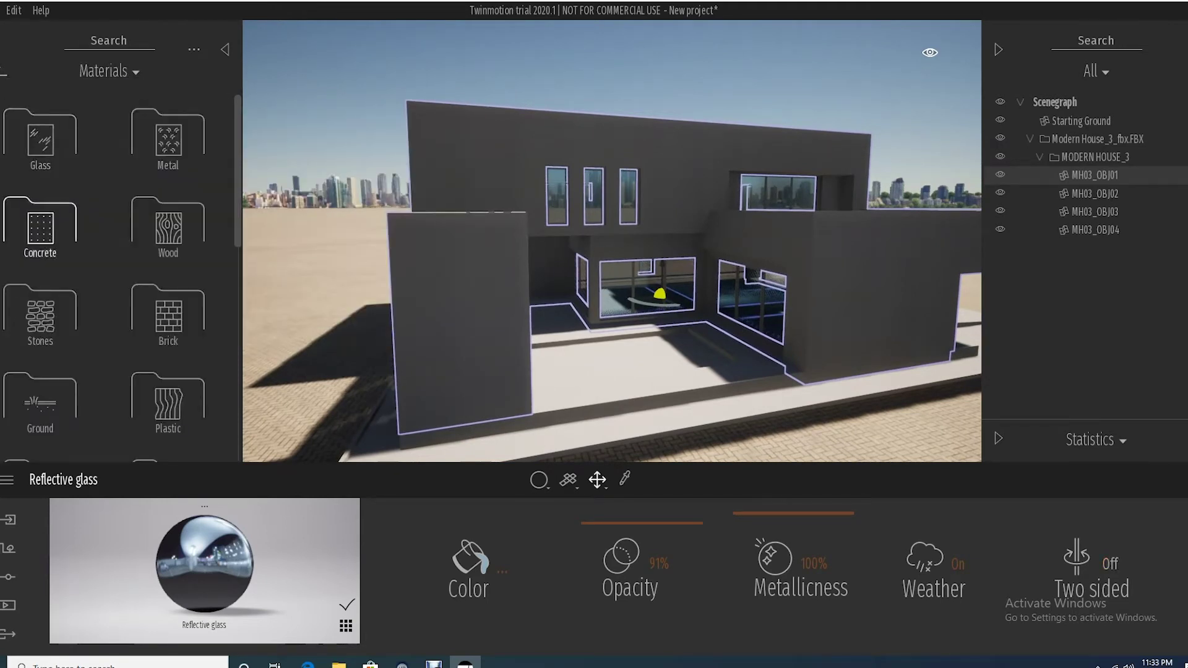
{"action": "left_click", "coordinate": [39, 217]}
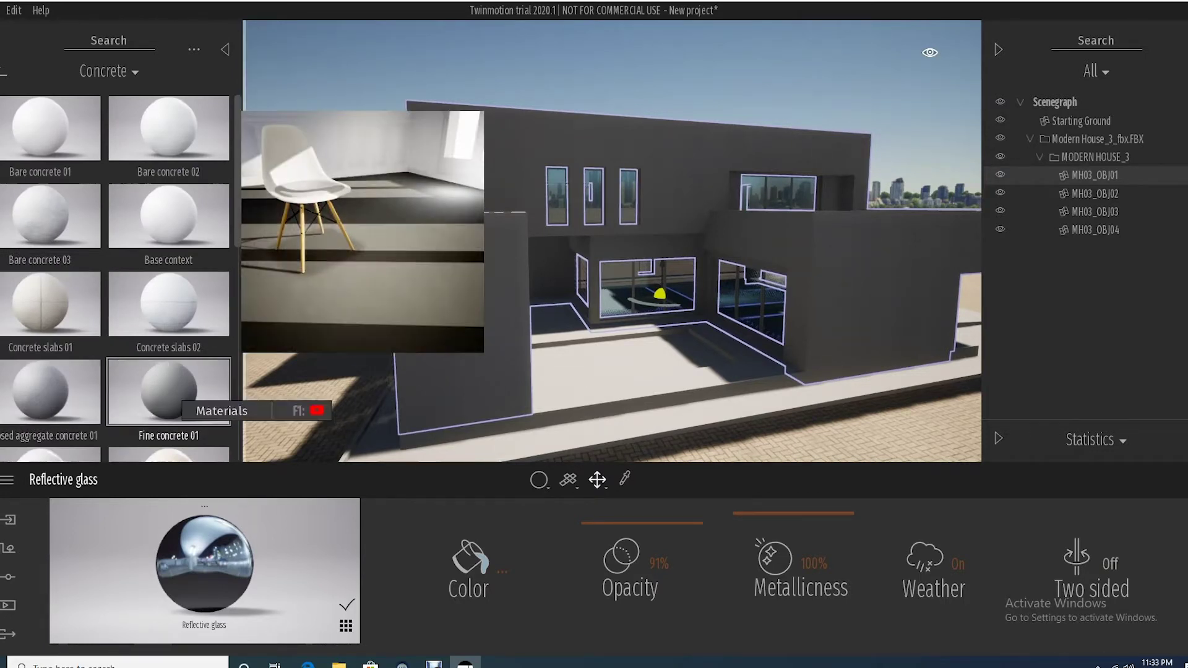
{"action": "left_click_drag", "start_coordinate": [171, 394], "coordinate": [619, 211]}
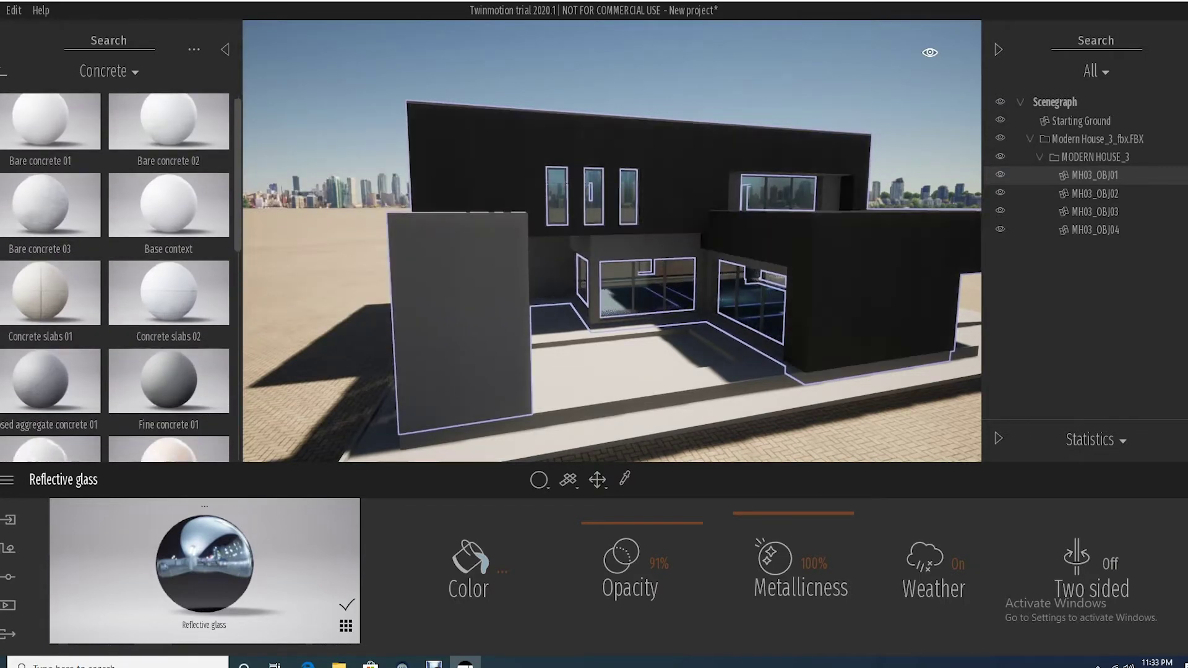
Tint the walls' Fine concrete 01 dark gray (6B6E70).
{"action": "key", "text": "d"}
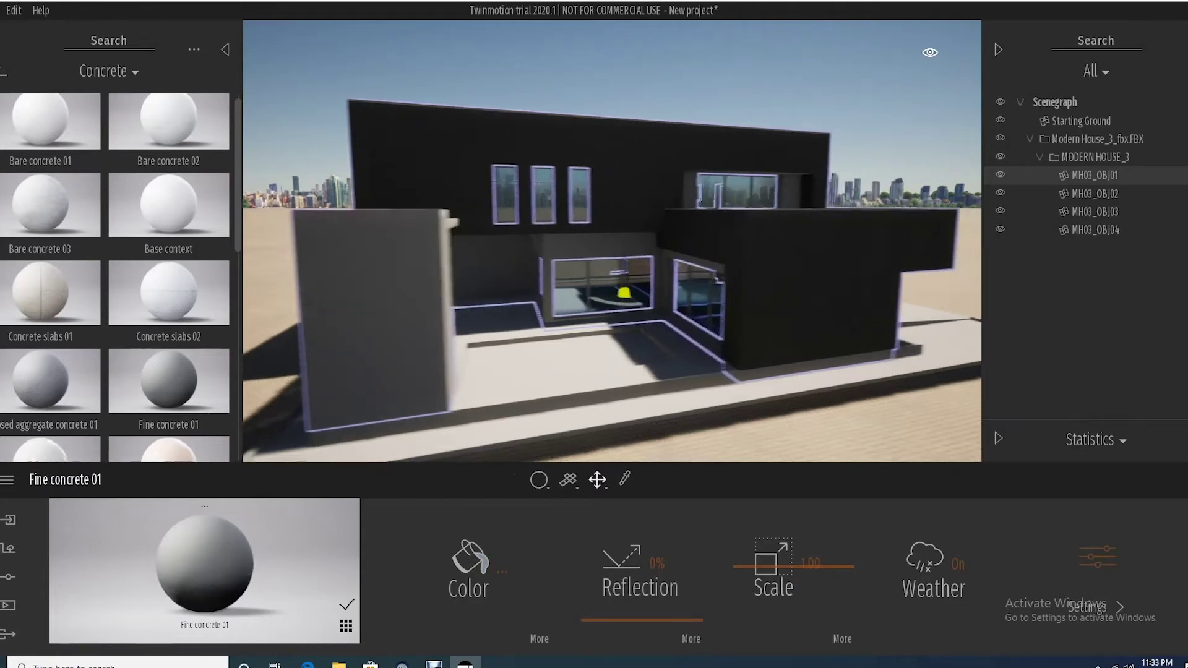
{"action": "key", "text": "w"}
{"action": "key", "text": "Up"}
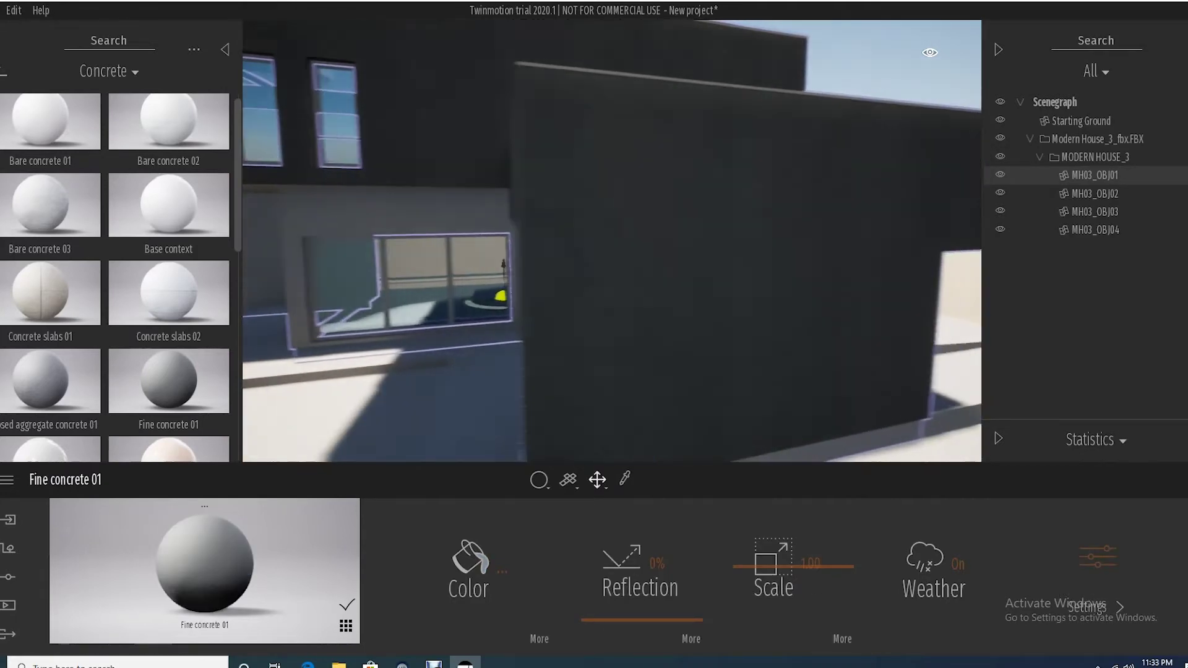
{"action": "key", "text": "Down"}
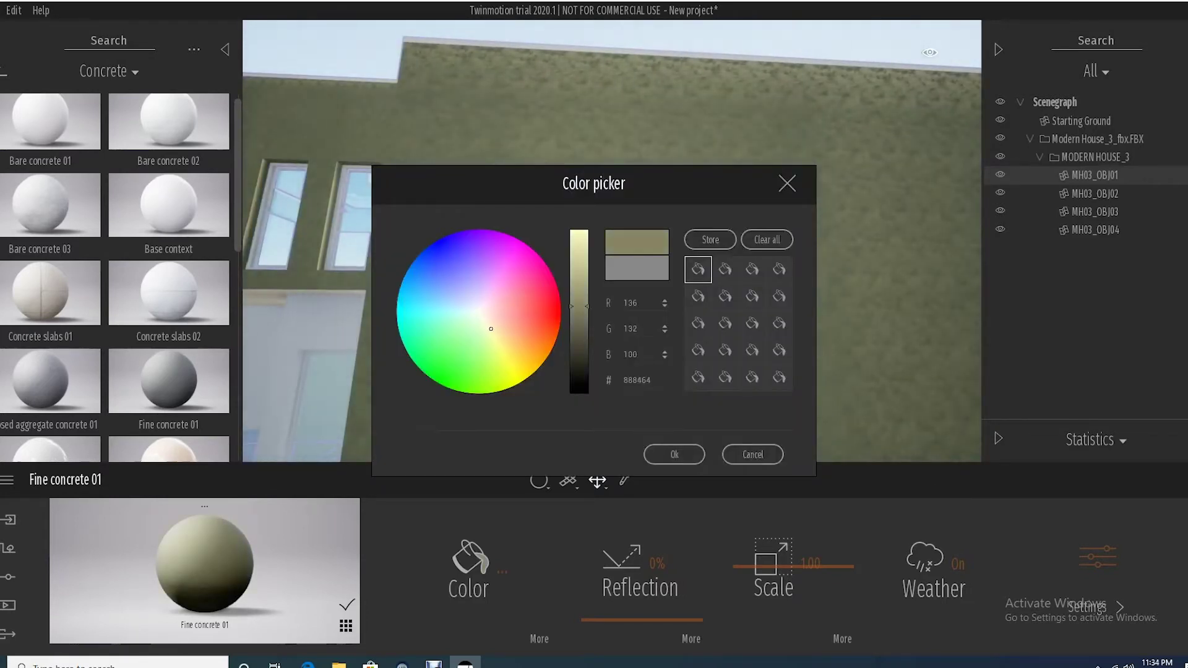
{"action": "mouse_move", "coordinate": [490, 329]}
{"action": "left_mouse_down"}
{"action": "mouse_move", "coordinate": [487, 311]}
{"action": "mouse_move", "coordinate": [466, 312]}
{"action": "left_mouse_up"}
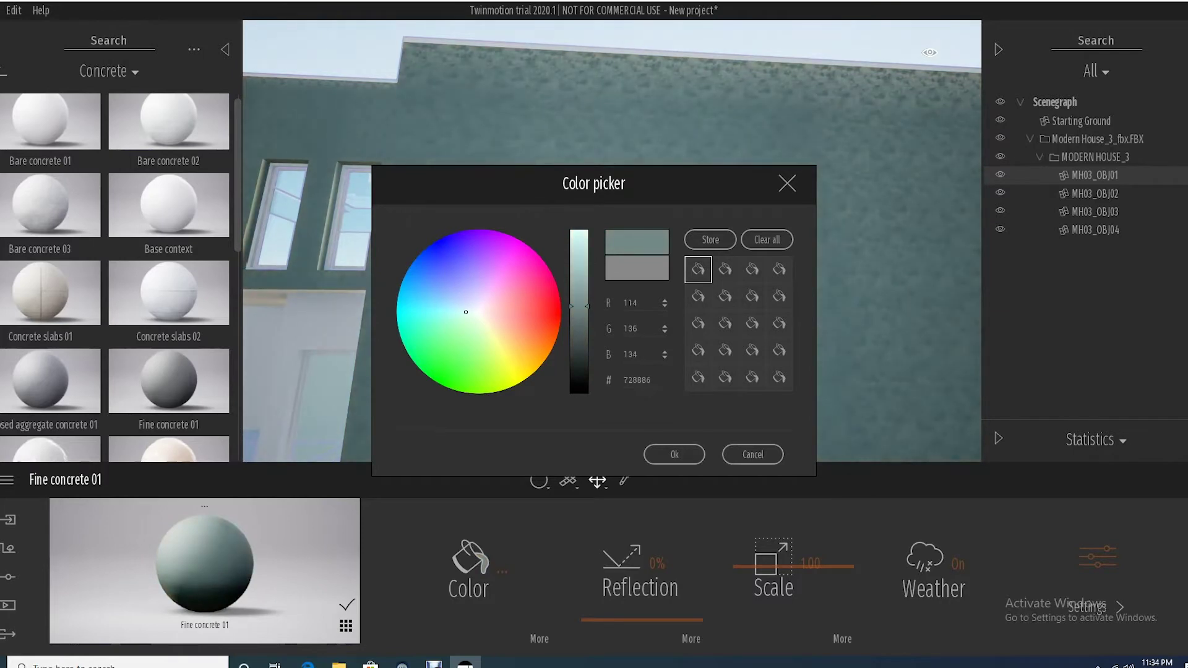
{"action": "left_click_drag", "start_coordinate": [579, 307], "coordinate": [580, 273]}
{"action": "left_click", "coordinate": [578, 366]}
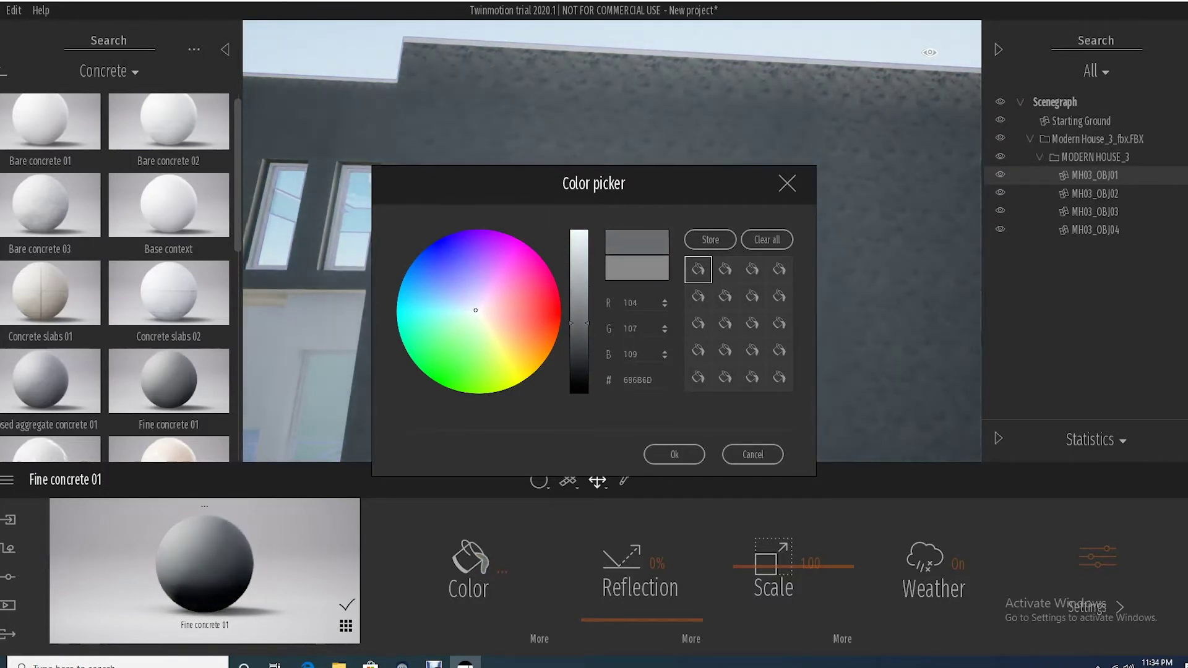
{"action": "left_click", "coordinate": [675, 455]}
Set the reflection of the walls' Fine concrete 01 to 40% and check the result on the facade.
{"action": "scroll", "coordinate": [612, 241], "scroll_direction": "down", "scroll_amount": 3}
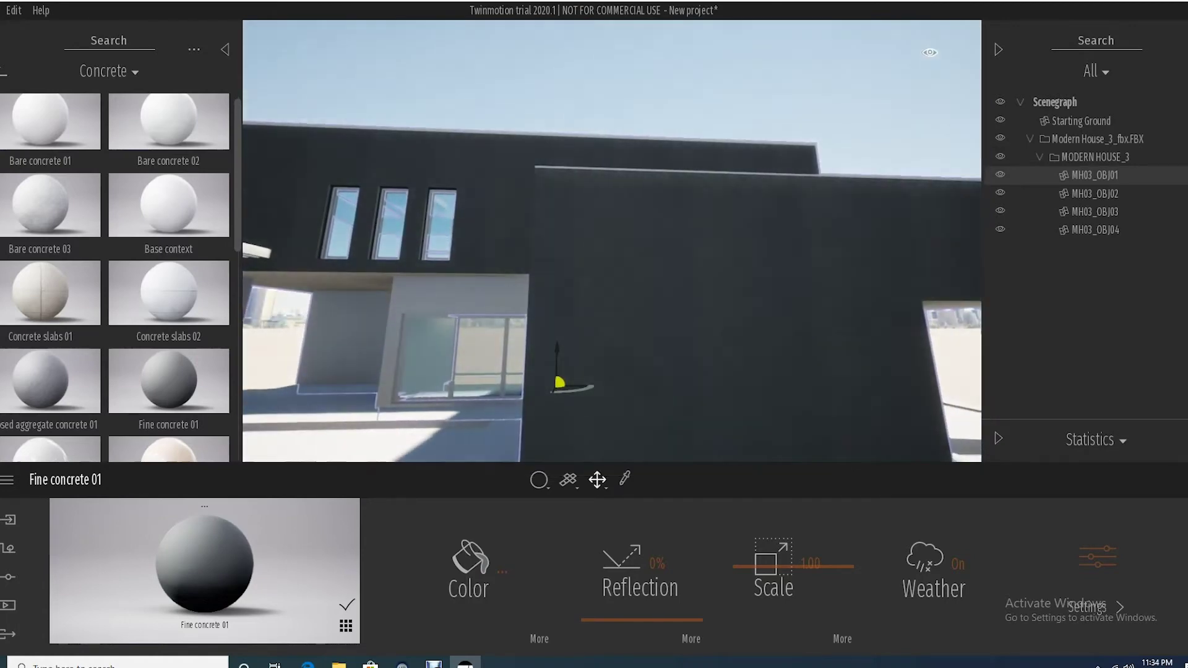
{"action": "middle_click_drag", "start_coordinate": [612, 241], "coordinate": [712, 288], "text": "shift"}
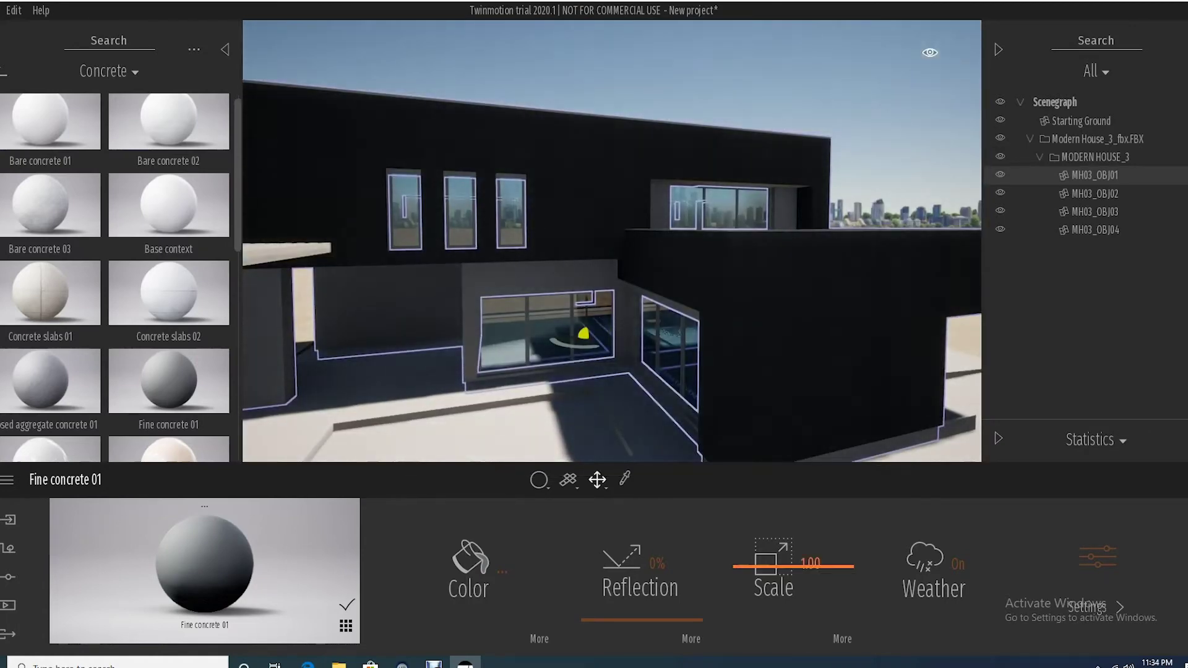
{"action": "left_click_drag", "start_coordinate": [642, 620], "coordinate": [642, 560]}
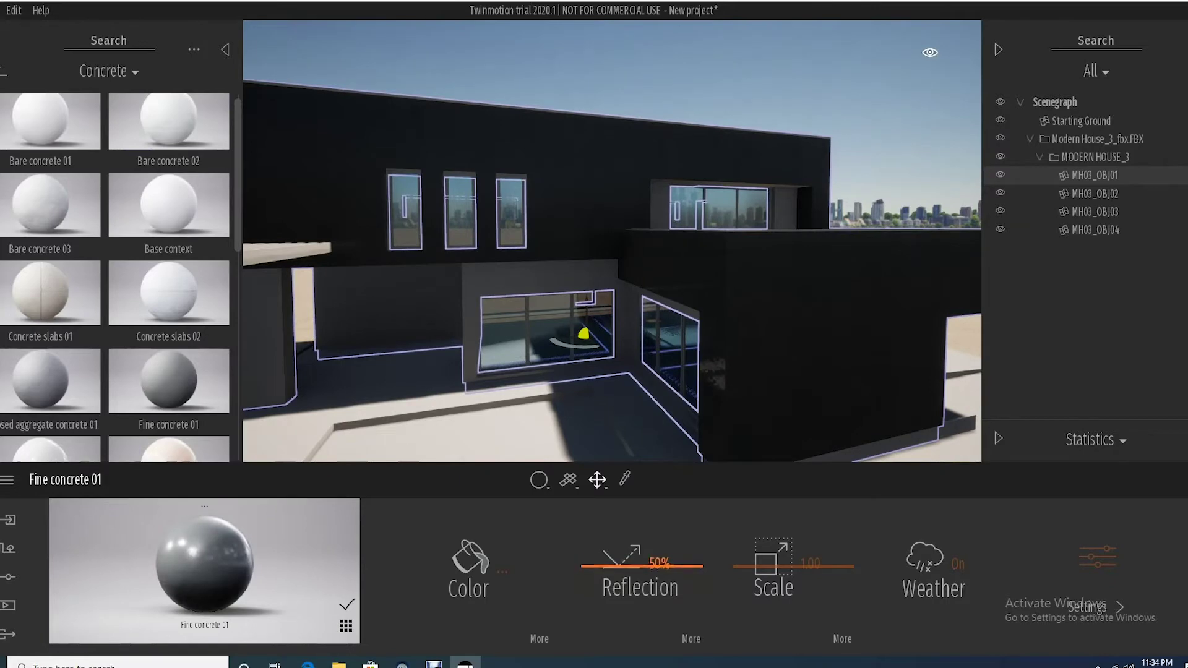
{"action": "scroll", "coordinate": [612, 242], "scroll_direction": "down", "scroll_amount": 3}
{"action": "middle_click_drag", "start_coordinate": [612, 242], "coordinate": [439, 211]}
{"action": "key", "text": "Left"}
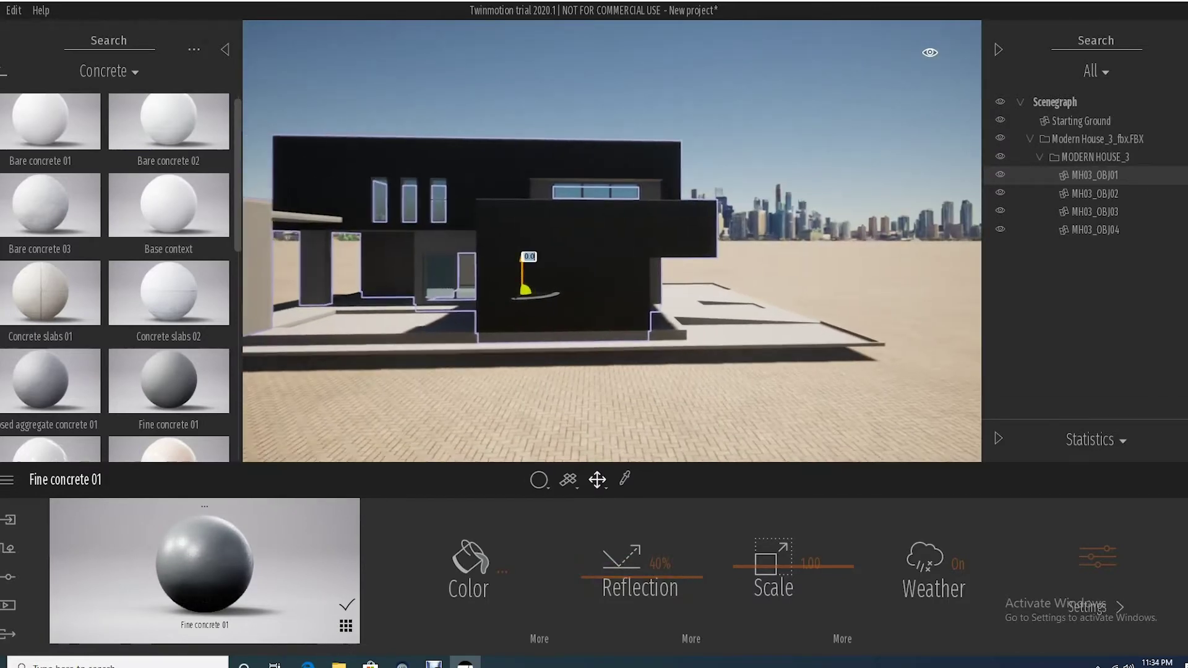
{"action": "key", "text": "Up"}
{"action": "key", "text": "Up"}
{"action": "key", "text": "Left"}
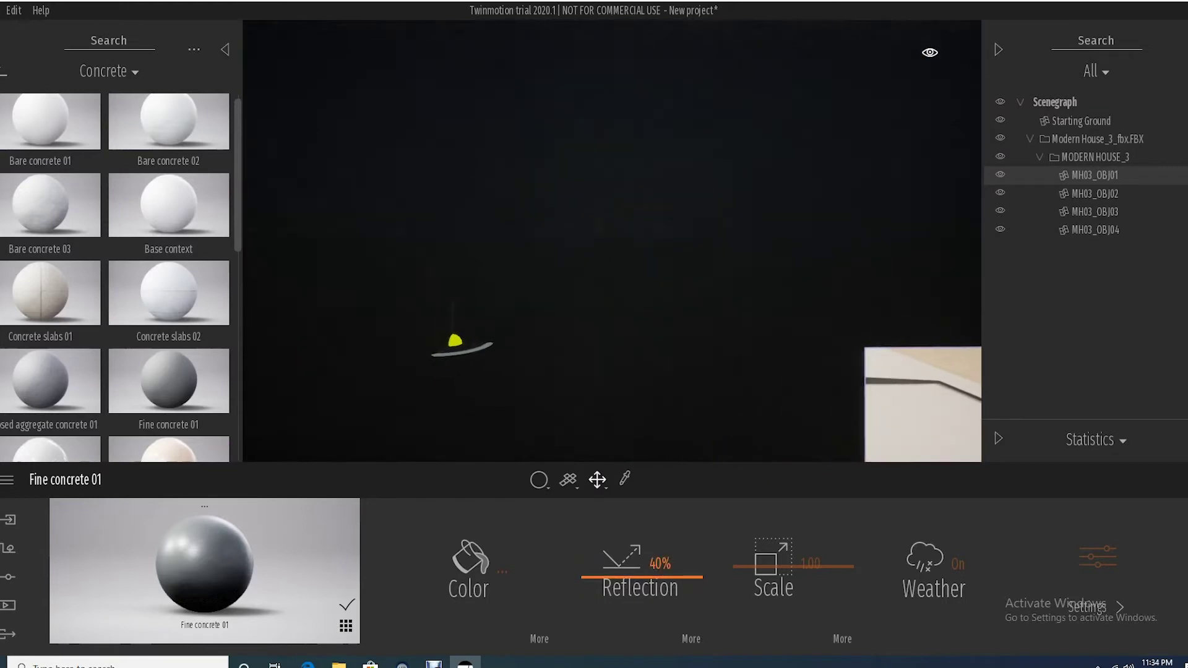
Try stronger reflections on the walls' Fine concrete 01, settle on 46%, and set its scale to 4.86.
{"action": "left_click_drag", "start_coordinate": [641, 580], "coordinate": [642, 563]}
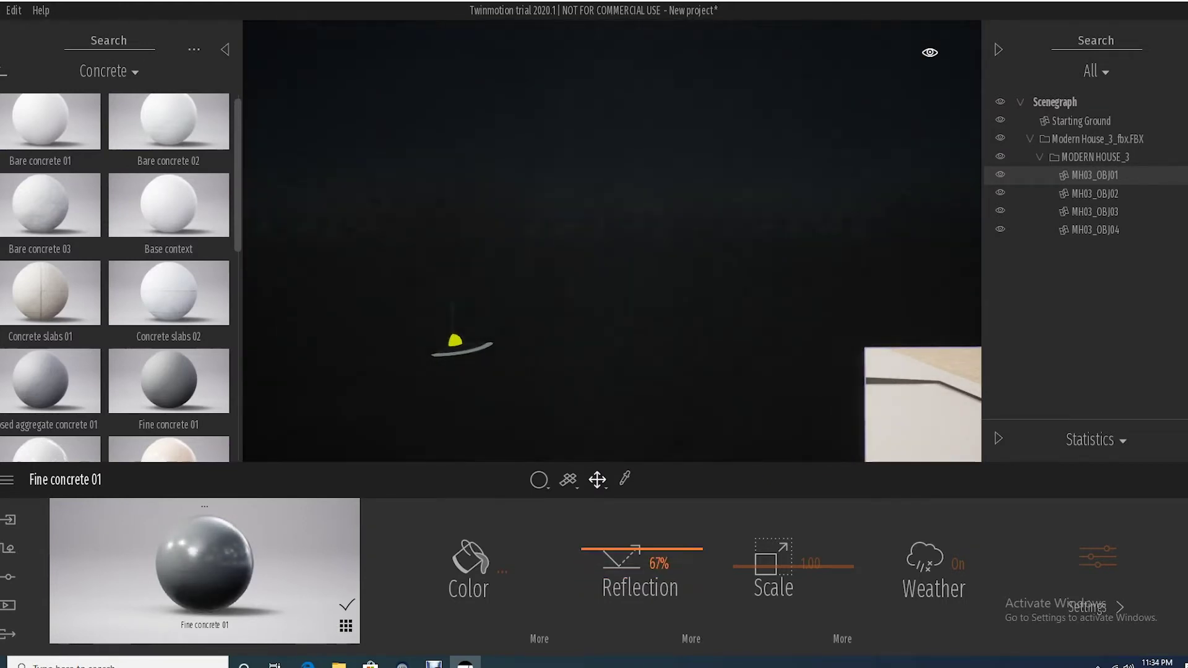
{"action": "key", "text": "Down"}
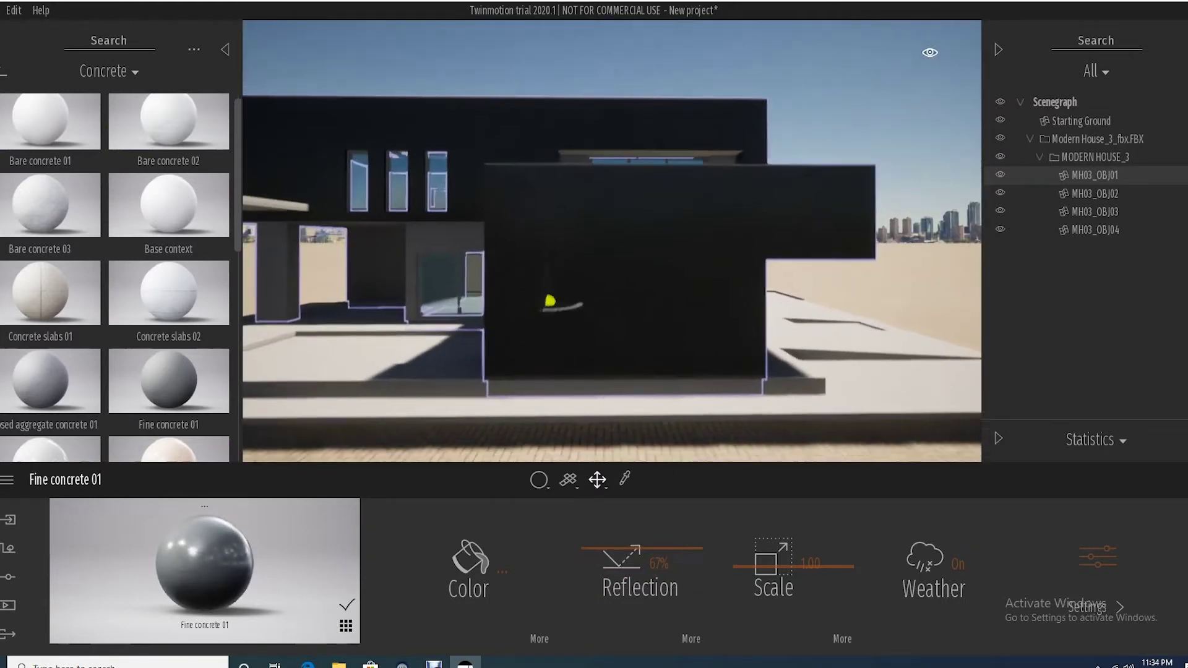
{"action": "key", "text": "Up"}
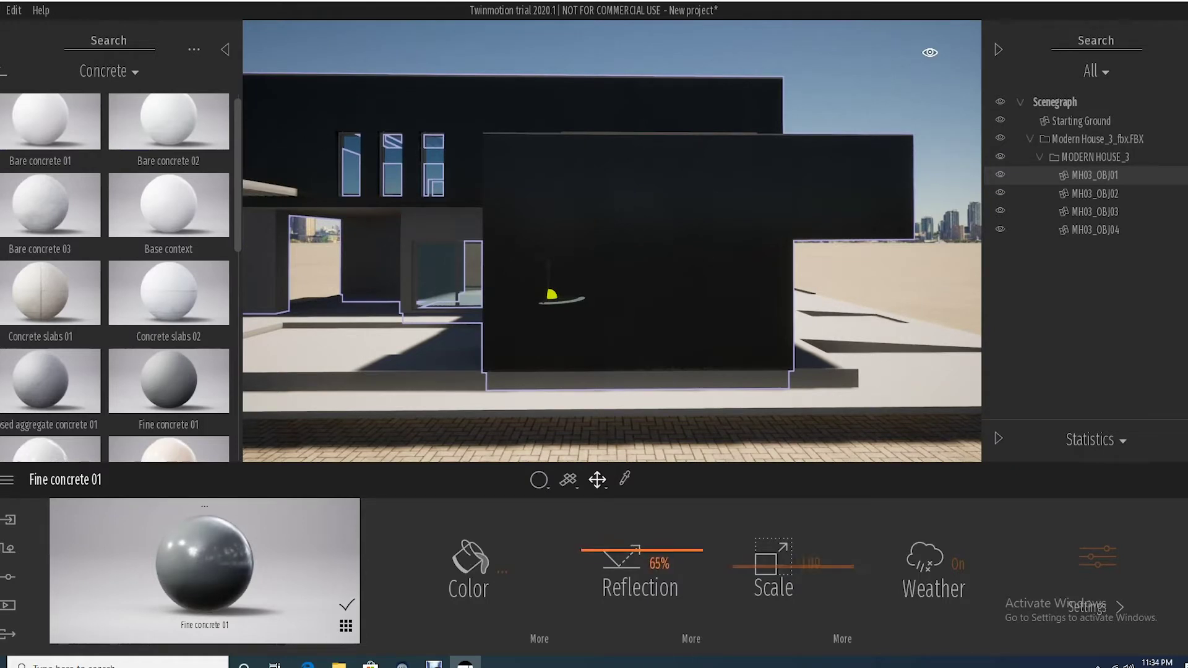
{"action": "left_click_drag", "start_coordinate": [642, 550], "coordinate": [642, 570]}
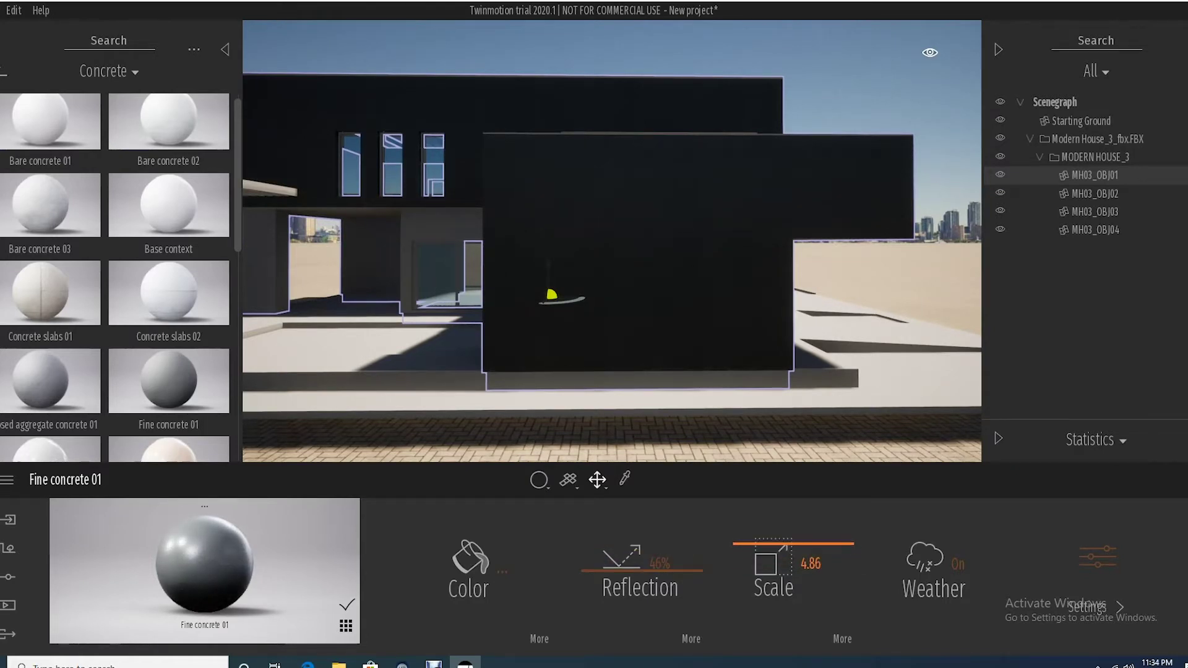
Lighten the gray color of the walls' Fine concrete 01.
{"action": "scroll", "coordinate": [613, 241], "scroll_direction": "up", "scroll_amount": 5}
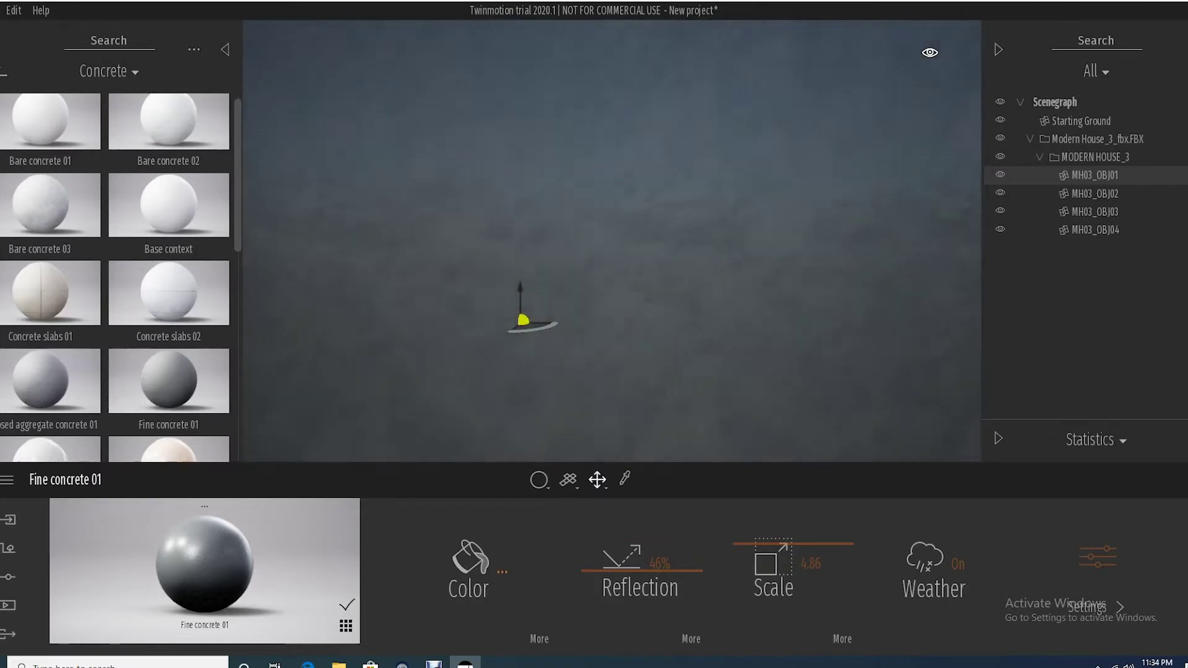
{"action": "left_click", "coordinate": [502, 572]}
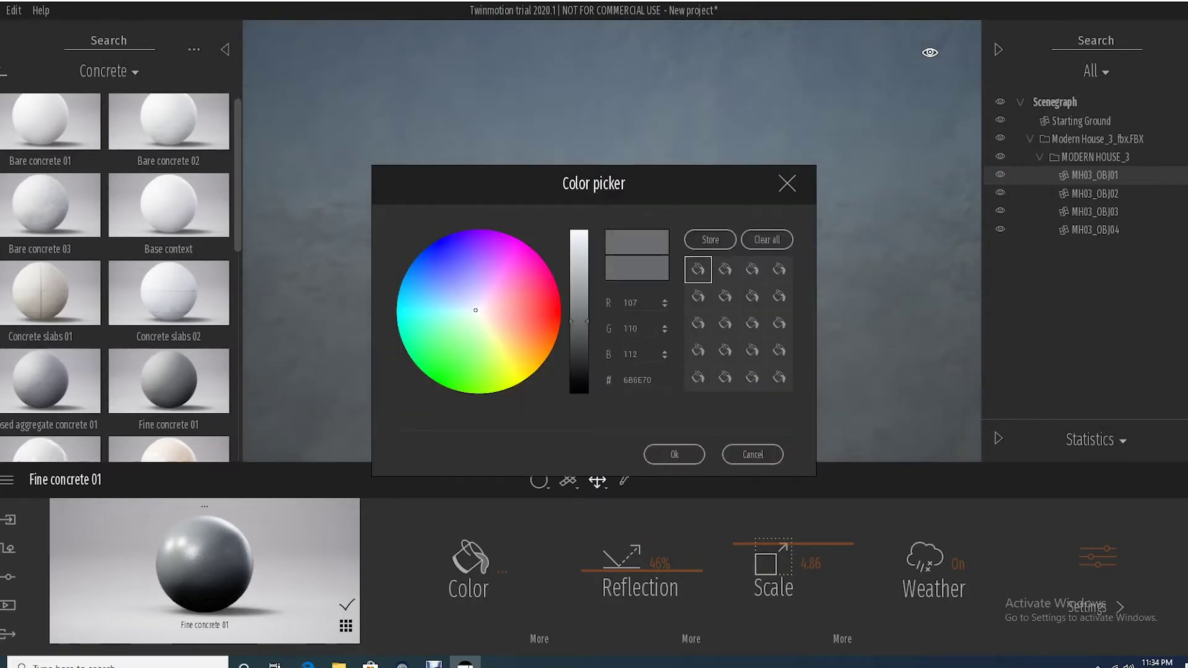
{"action": "left_click_drag", "start_coordinate": [580, 321], "coordinate": [579, 295]}
{"action": "left_click", "coordinate": [675, 454]}
Apply Concrete slabs 01 to the house's outer walls and set its scale to 5.41.
{"action": "mouse_move", "coordinate": [178, 207]}
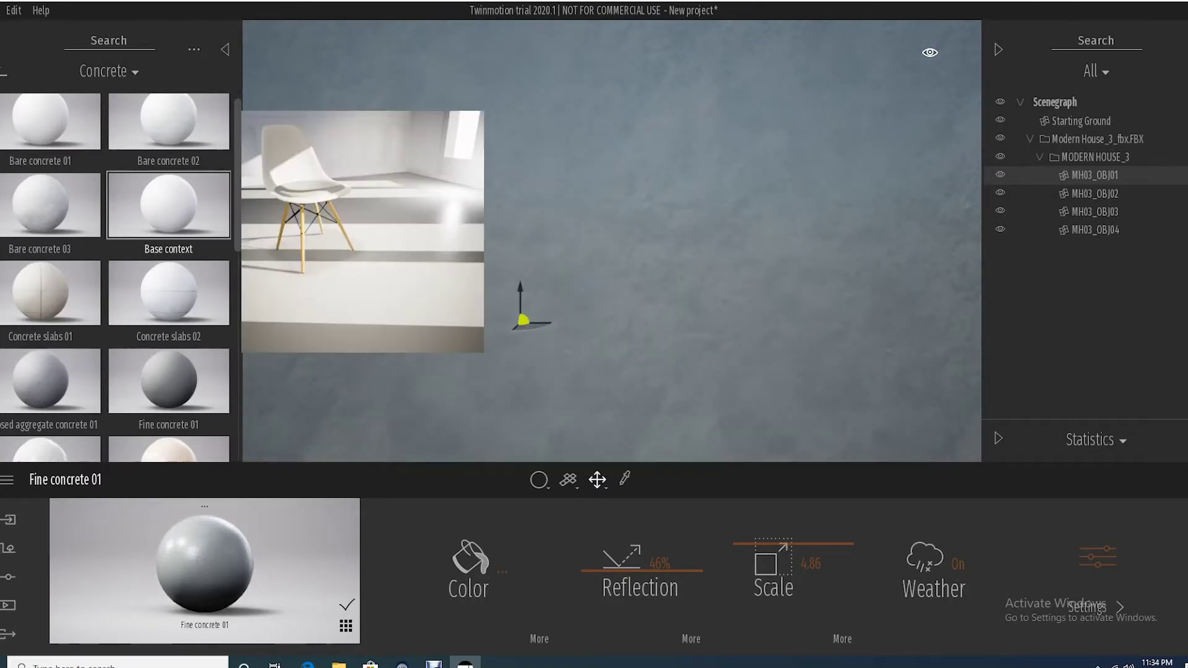
{"action": "mouse_move", "coordinate": [49, 291]}
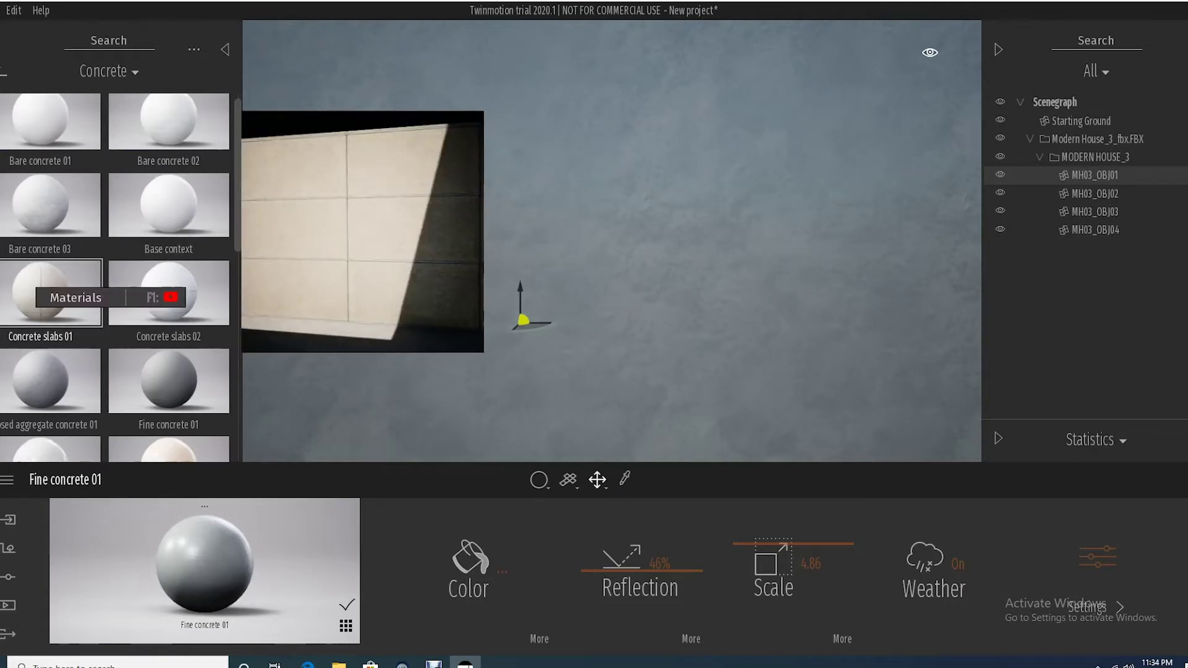
{"action": "left_click_drag", "start_coordinate": [40, 288], "coordinate": [495, 260]}
{"action": "scroll", "coordinate": [611, 241], "scroll_direction": "down", "scroll_amount": 6}
{"action": "scroll", "coordinate": [612, 241], "scroll_direction": "up", "scroll_amount": 5}
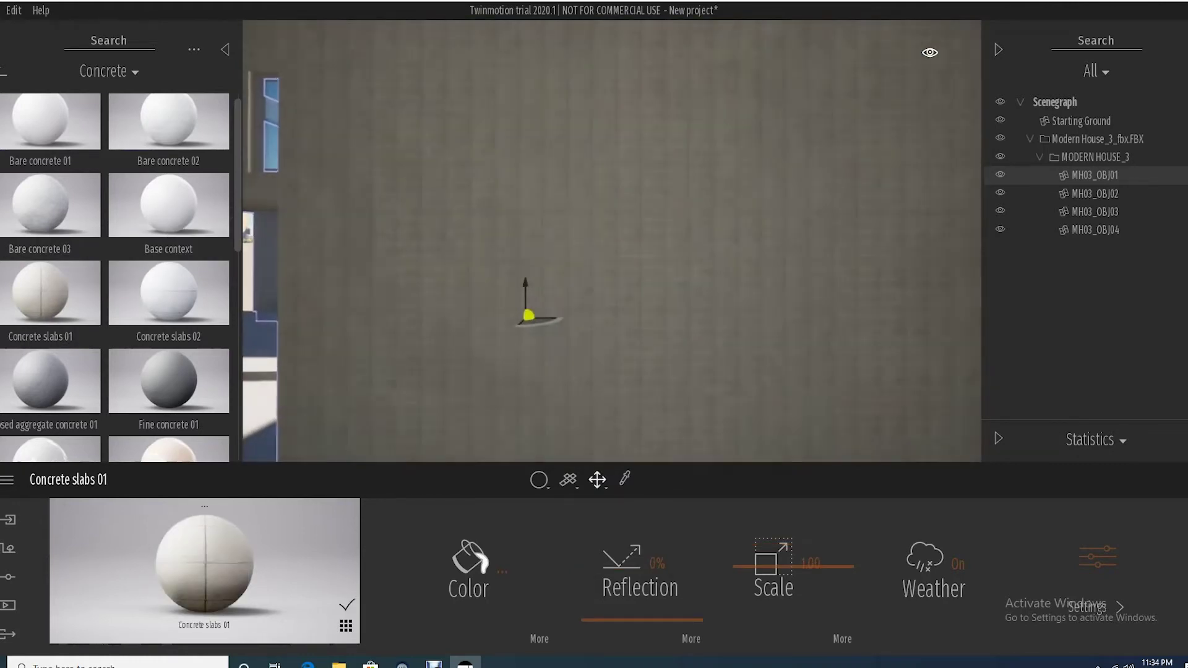
{"action": "left_click_drag", "start_coordinate": [793, 566], "coordinate": [836, 563]}
{"action": "scroll", "coordinate": [611, 241], "scroll_direction": "down", "scroll_amount": 8}
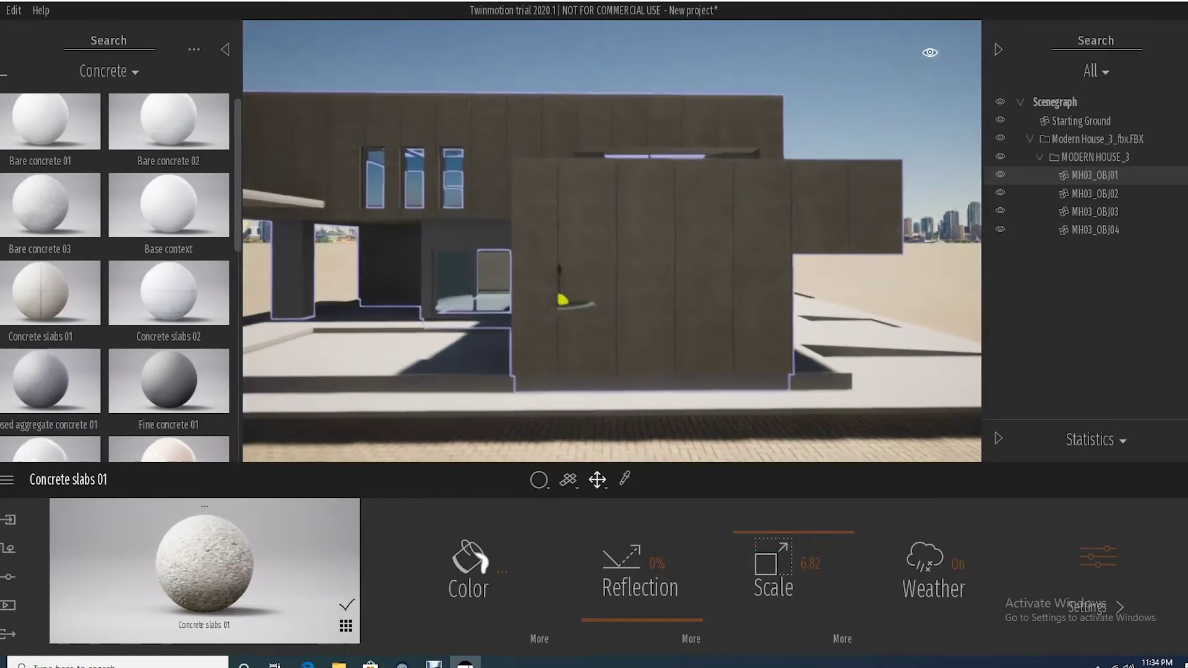
{"action": "left_click_drag", "start_coordinate": [811, 563], "coordinate": [786, 563]}
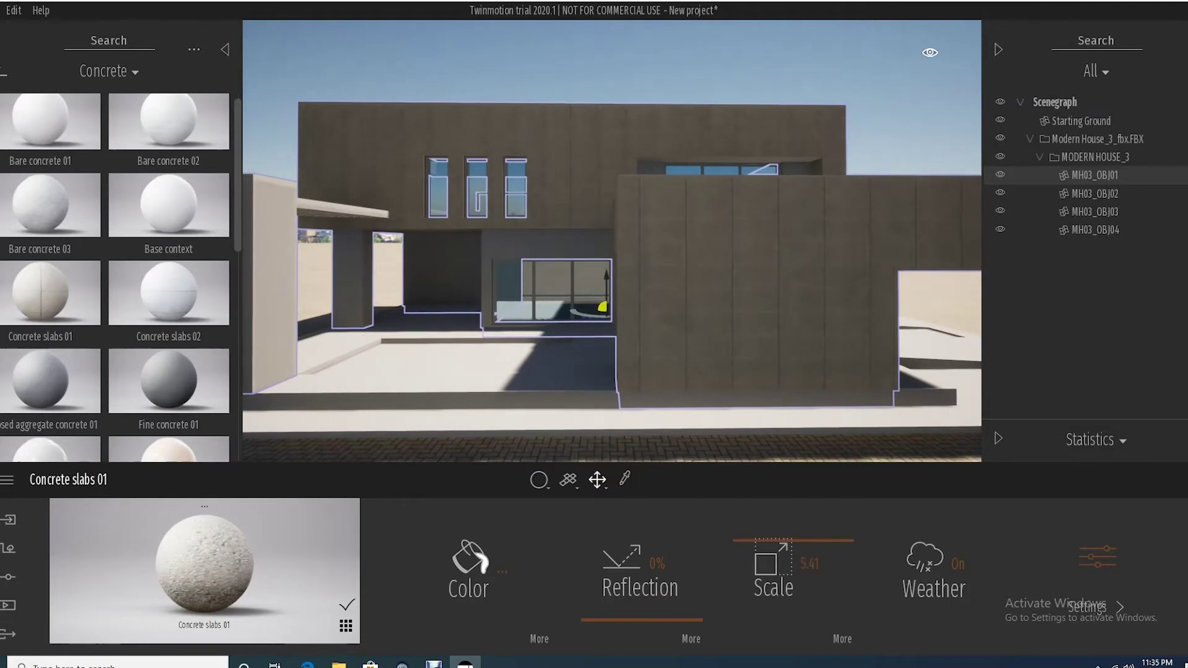
Apply Exposed aggregate concrete 01 to the house's outer walls and set its scale to 7.80.
{"action": "mouse_move", "coordinate": [50, 381]}
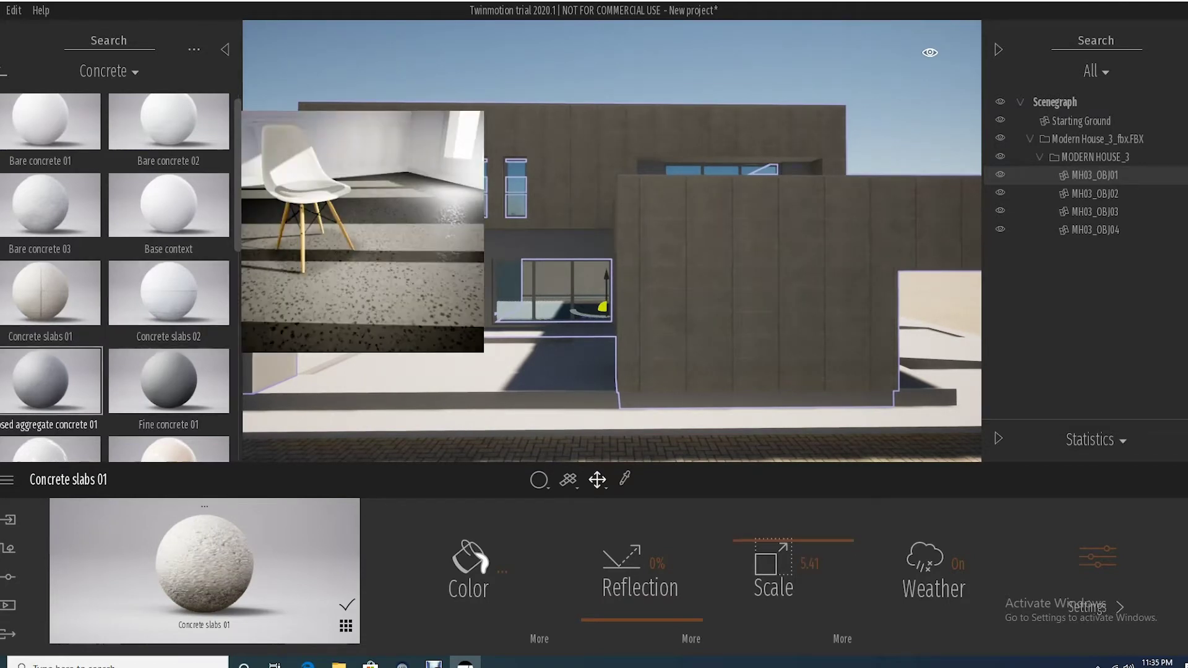
{"action": "left_click_drag", "start_coordinate": [50, 381], "coordinate": [687, 297]}
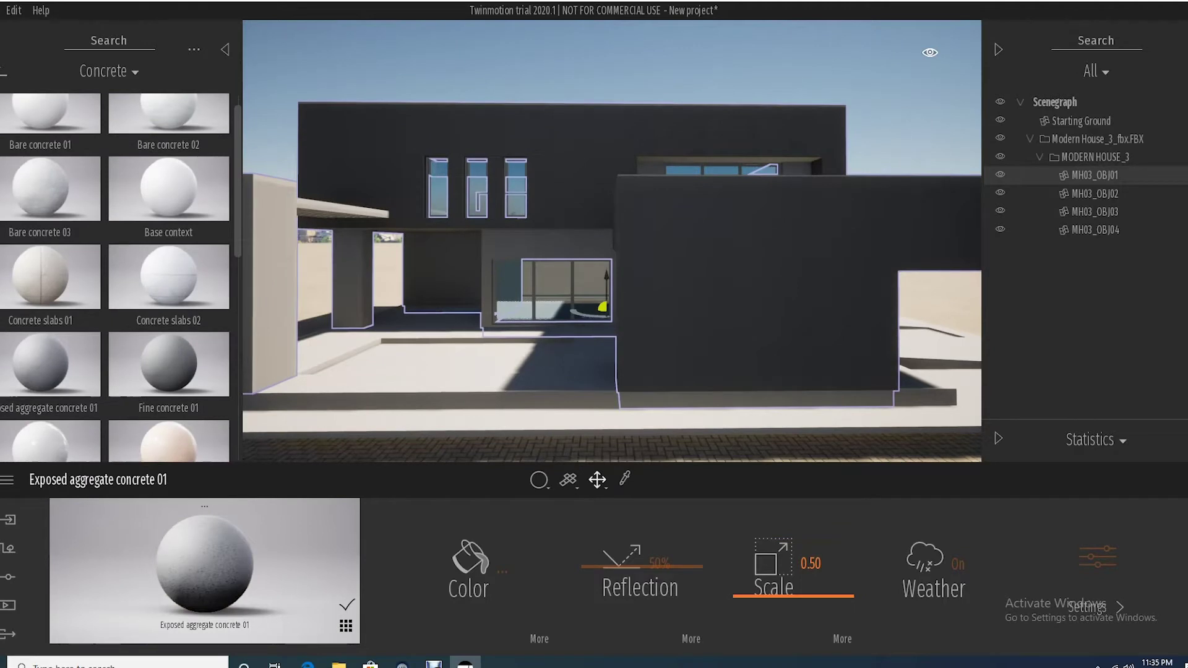
{"action": "left_click_drag", "start_coordinate": [793, 597], "coordinate": [793, 527]}
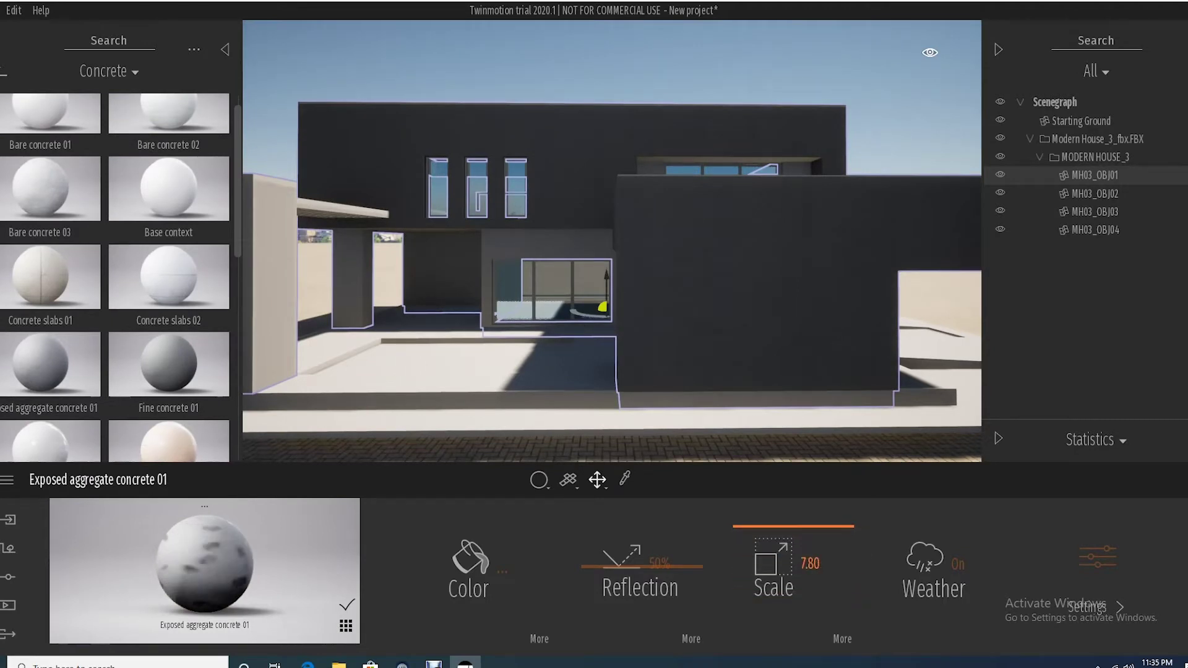
{"action": "middle_click_drag", "start_coordinate": [613, 248], "coordinate": [446, 279]}
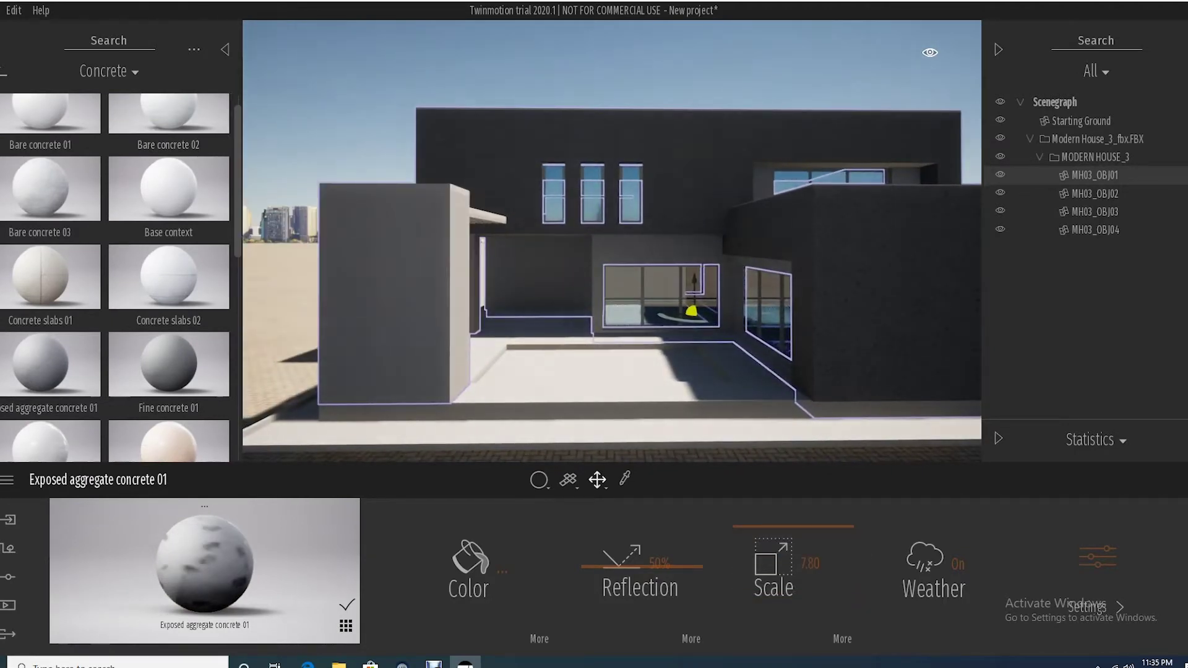
Apply the Chestnut 01 A wood material to the recessed ground-floor wall beneath the overhang on the house's other side.
{"action": "left_click", "coordinate": [4, 73]}
{"action": "scroll", "coordinate": [612, 241], "scroll_direction": "down", "scroll_amount": 1}
{"action": "right_click_drag", "start_coordinate": [612, 248], "coordinate": [470, 248]}
{"action": "scroll", "coordinate": [612, 241], "scroll_direction": "down", "scroll_amount": 2}
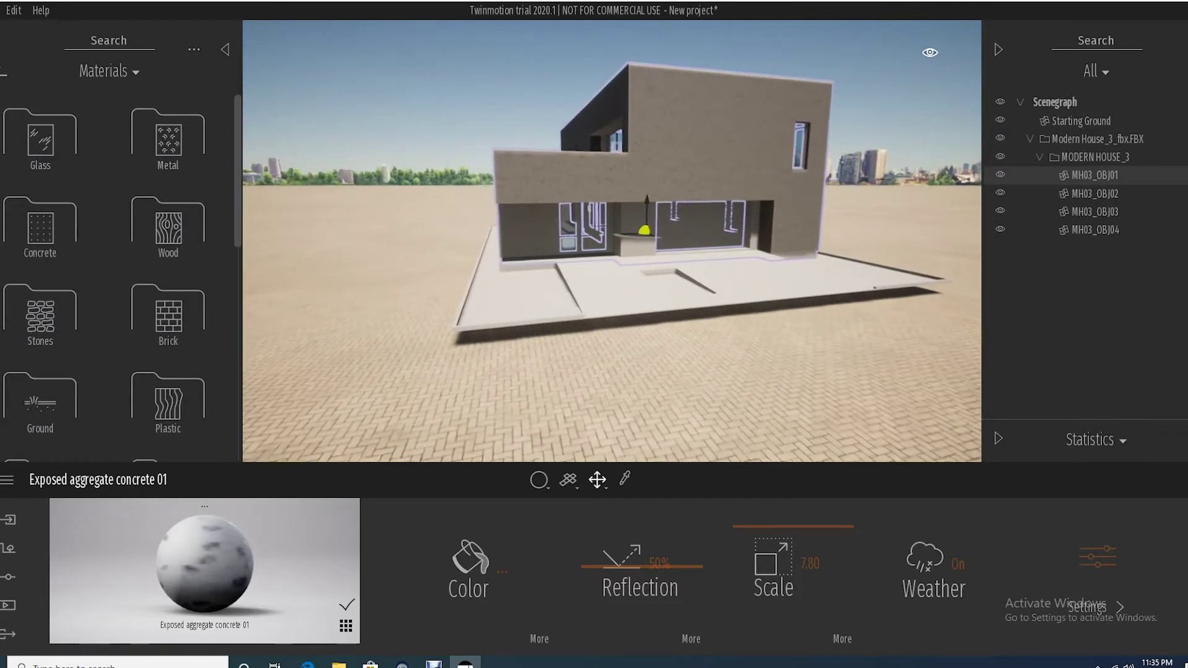
{"action": "scroll", "coordinate": [612, 242], "scroll_direction": "up", "scroll_amount": 2}
{"action": "scroll", "coordinate": [612, 241], "scroll_direction": "up", "scroll_amount": 3}
{"action": "left_click", "coordinate": [169, 229]}
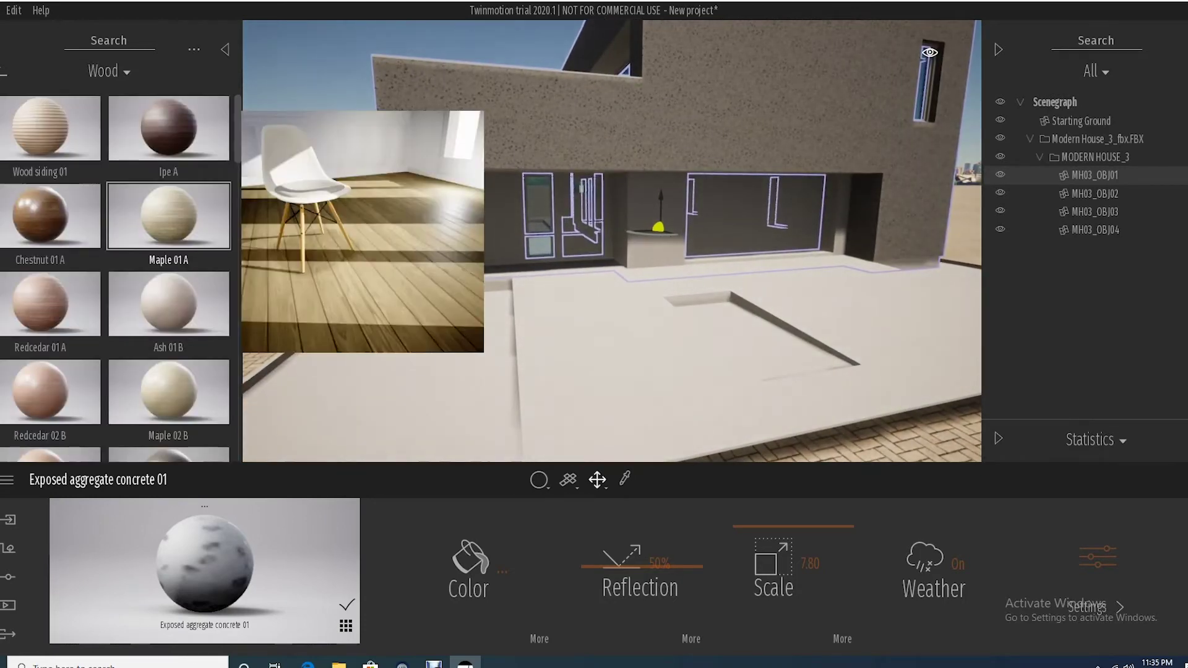
{"action": "left_click_drag", "start_coordinate": [56, 217], "coordinate": [473, 218]}
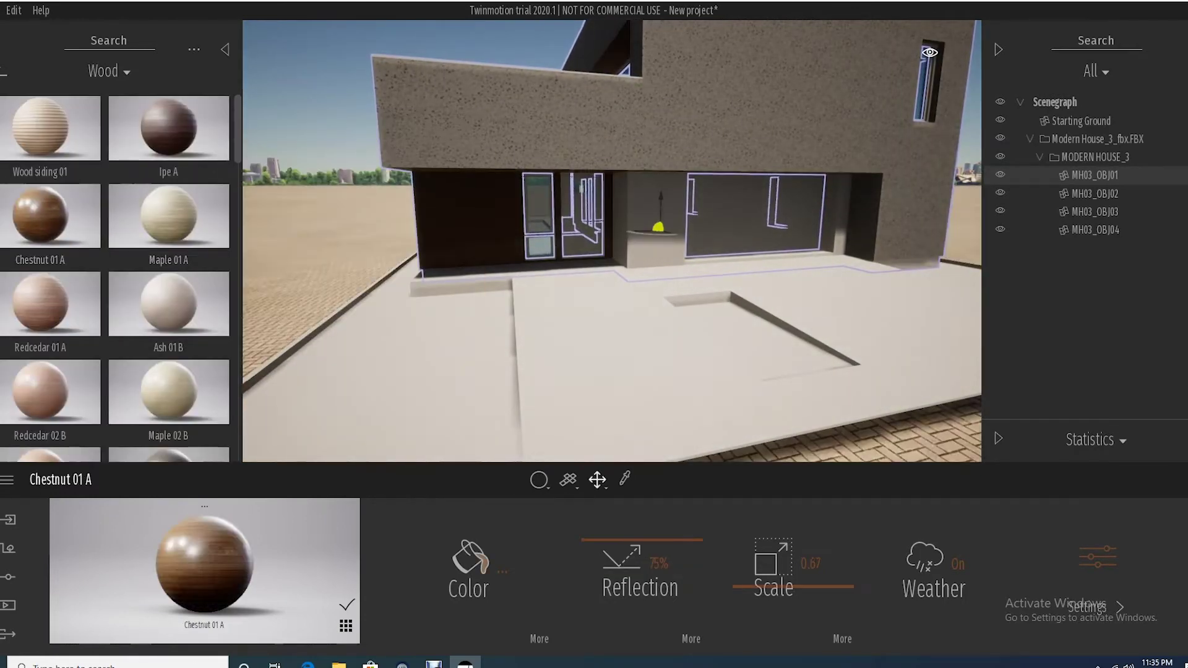
Set the scale of the Chestnut 01 A wood on the recessed wall to 4.32.
{"action": "right_click_drag", "start_coordinate": [612, 248], "coordinate": [532, 248]}
{"action": "scroll", "coordinate": [612, 241], "scroll_direction": "up", "scroll_amount": 5}
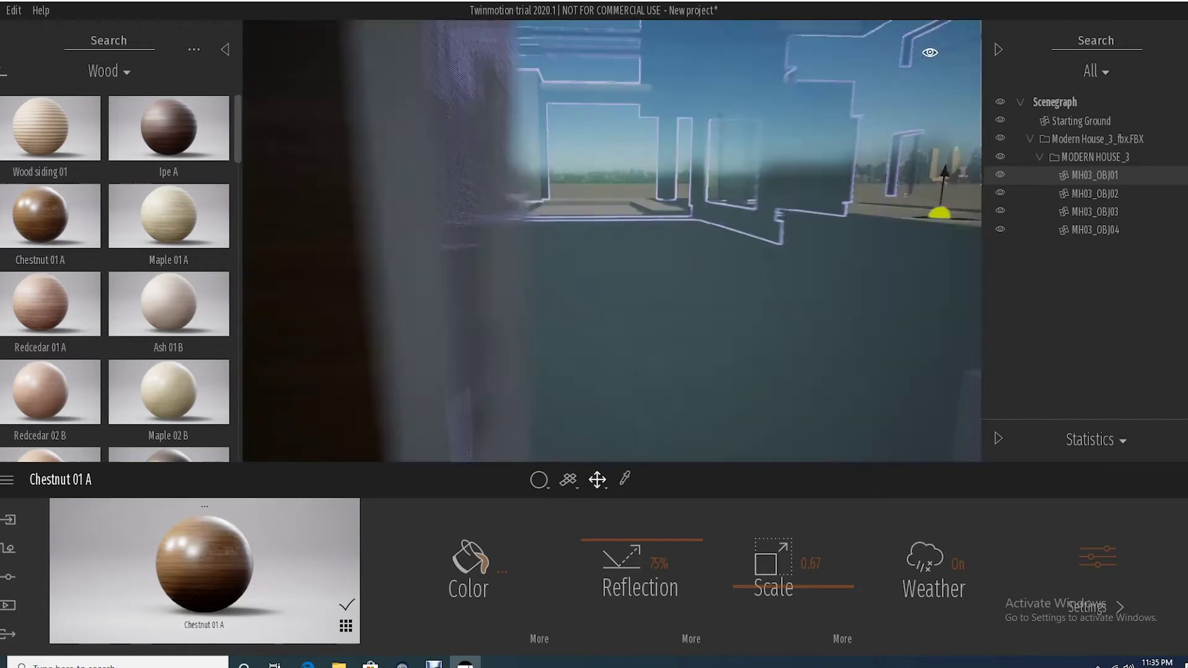
{"action": "scroll", "coordinate": [612, 242], "scroll_direction": "down", "scroll_amount": 4}
{"action": "middle_click_drag", "start_coordinate": [532, 241], "coordinate": [675, 266], "text": "shift"}
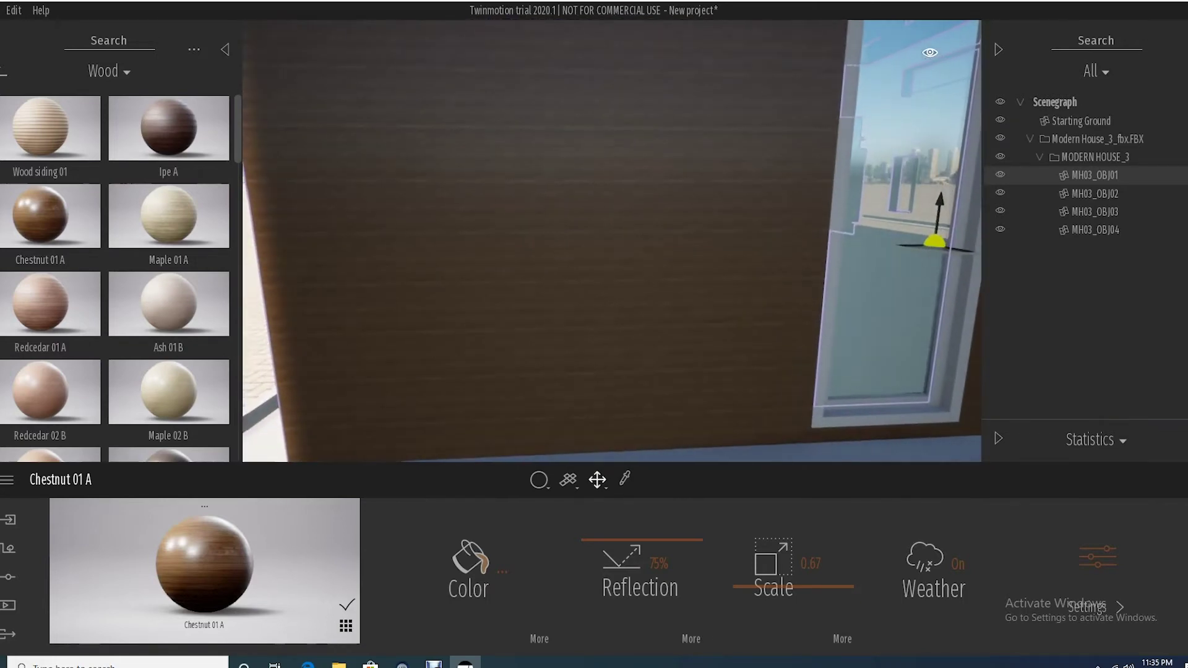
{"action": "left_click_drag", "start_coordinate": [786, 570], "coordinate": [786, 547]}
{"action": "key", "text": "Down"}
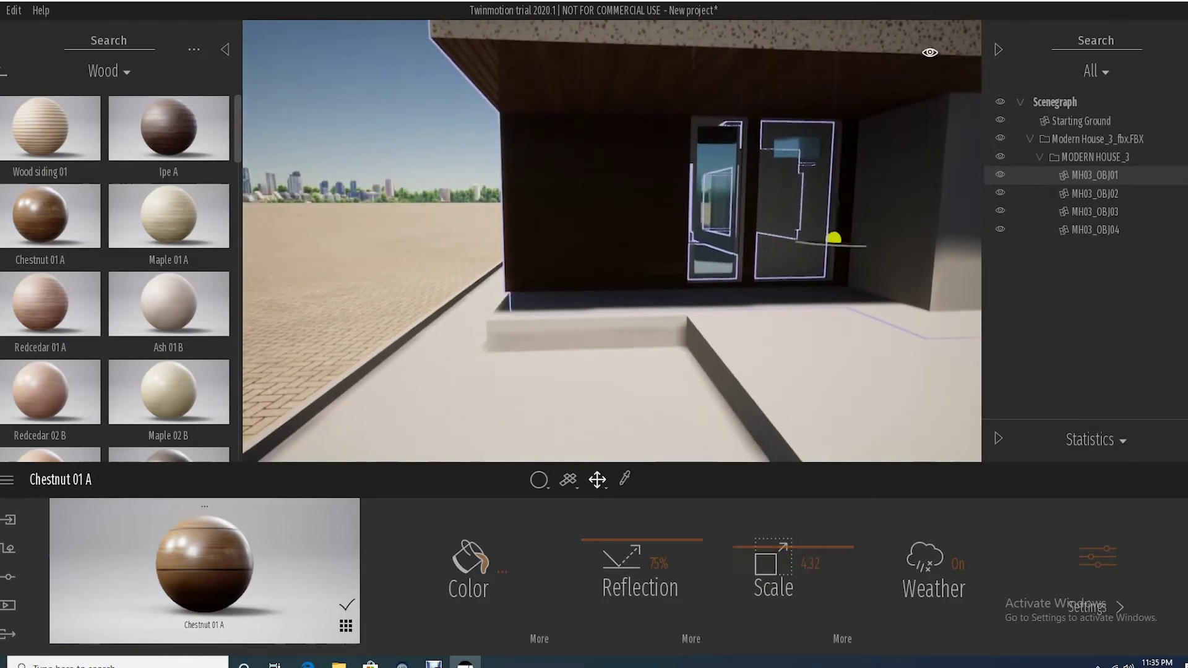
Turn on the two-sided option in the Chestnut 01 A material's advanced settings for the recessed ground-floor wall.
{"action": "key", "text": "Up"}
{"action": "key", "text": "Down"}
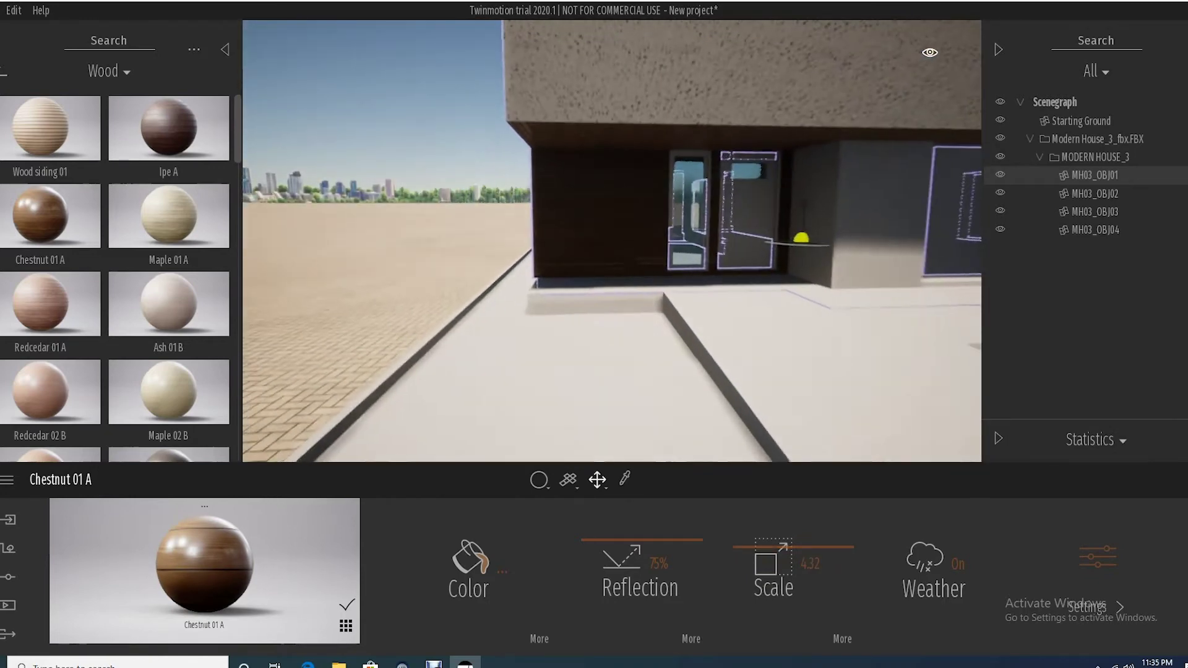
{"action": "key", "text": "Right"}
{"action": "key", "text": "Up"}
{"action": "key", "text": "q"}
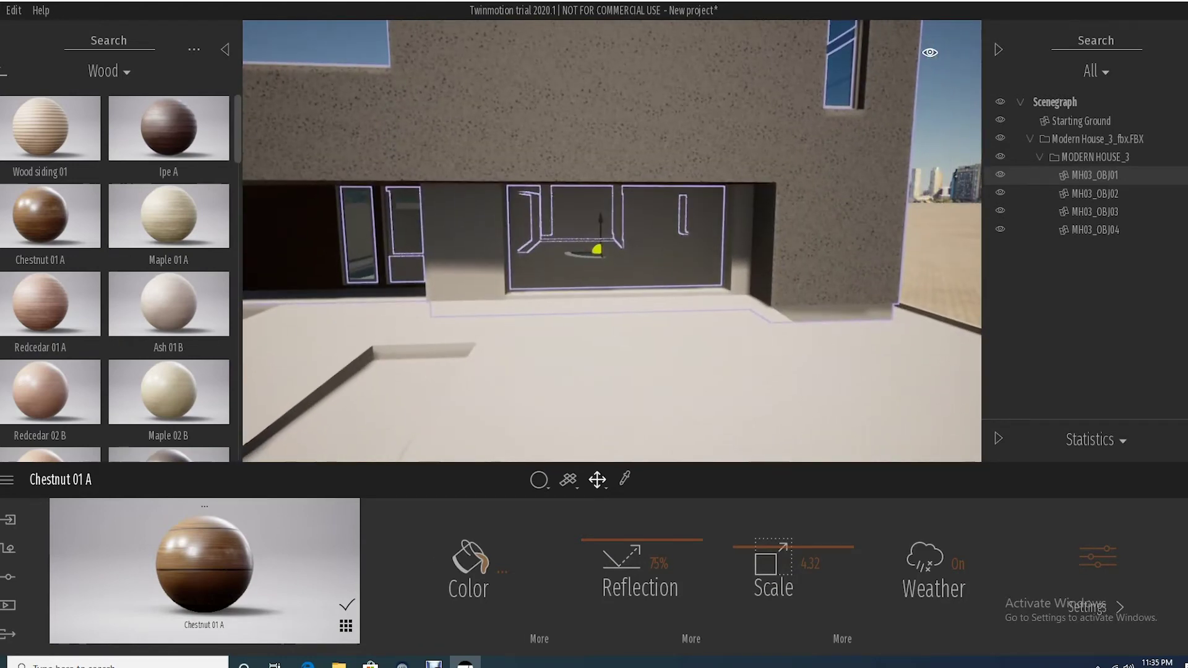
{"action": "left_click", "coordinate": [1097, 552]}
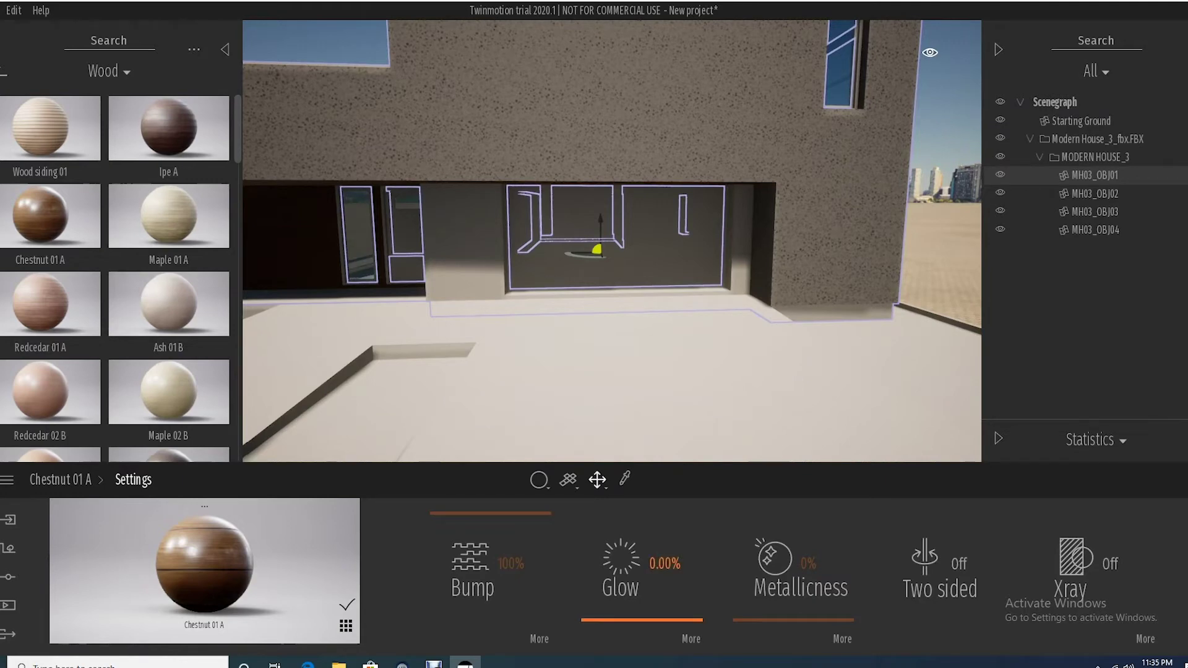
{"action": "key", "text": "Left"}
{"action": "key", "text": "e"}
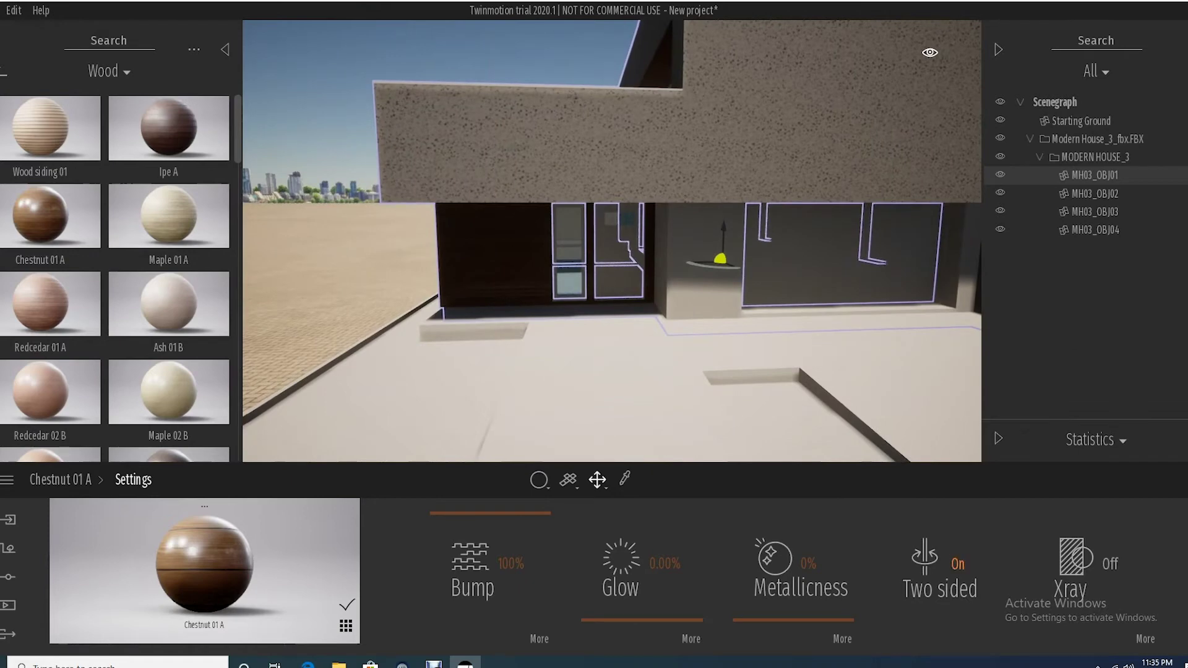
Sample the Exposed aggregate concrete 01 from the balcony's outer wall and make that material two-sided.
{"action": "key", "text": "Left"}
{"action": "key", "text": "e"}
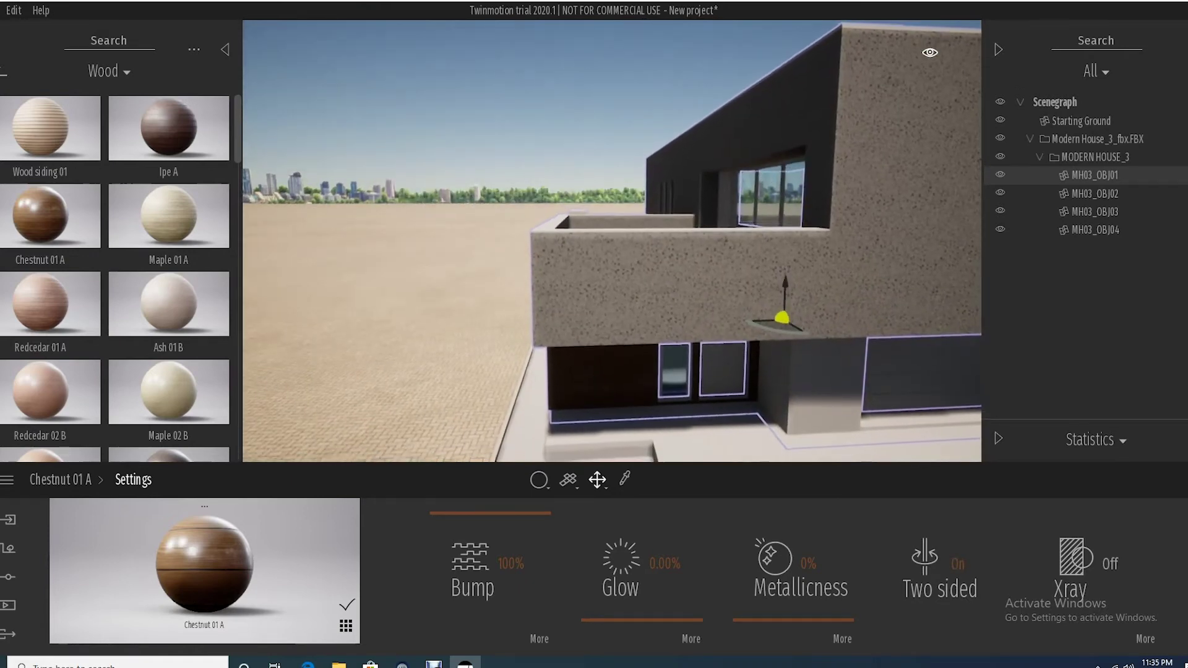
{"action": "right_click_drag", "start_coordinate": [613, 242], "coordinate": [737, 270]}
{"action": "key", "text": "e"}
{"action": "key", "text": "Left"}
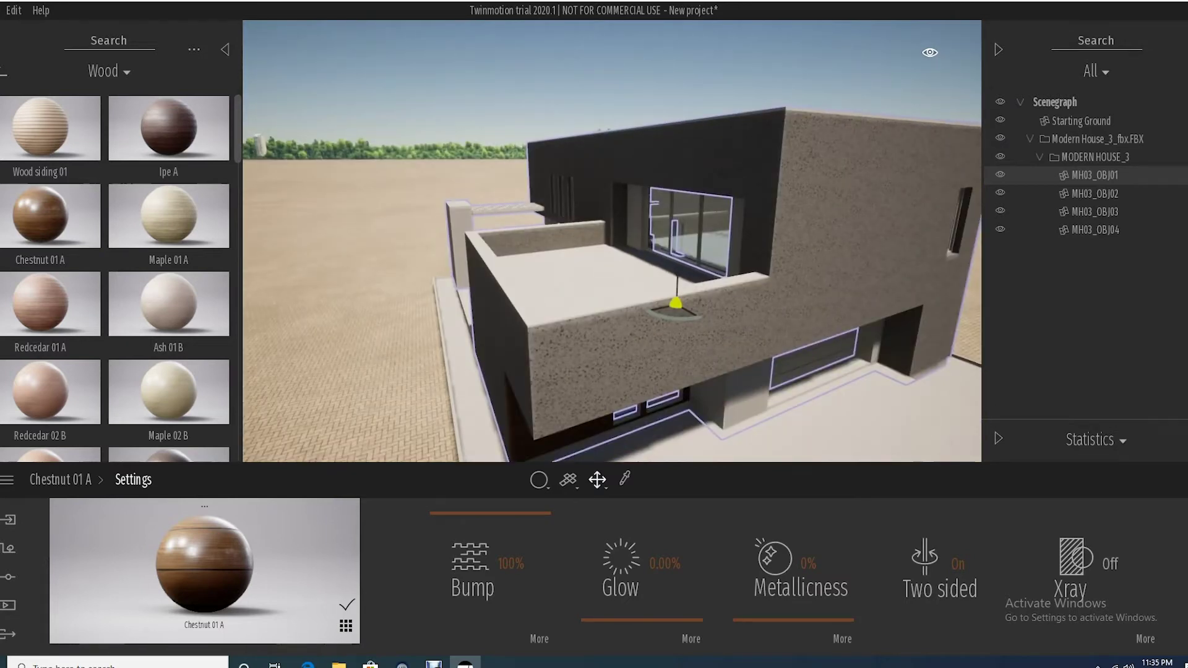
{"action": "left_click", "coordinate": [625, 479]}
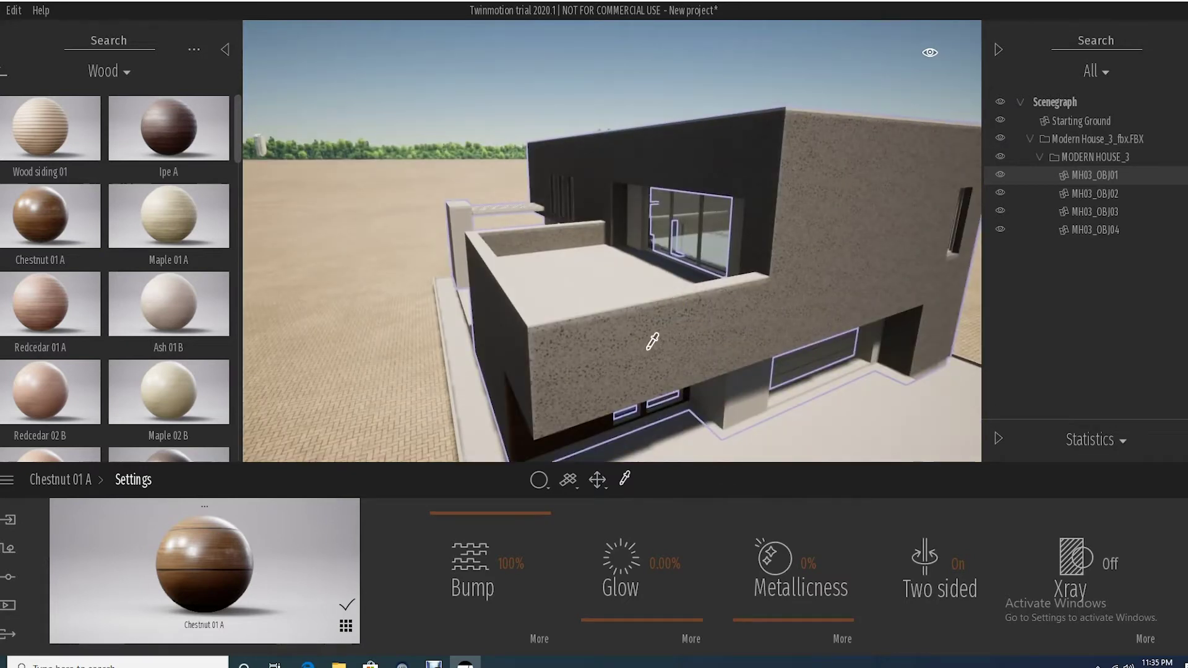
{"action": "left_click", "coordinate": [649, 348]}
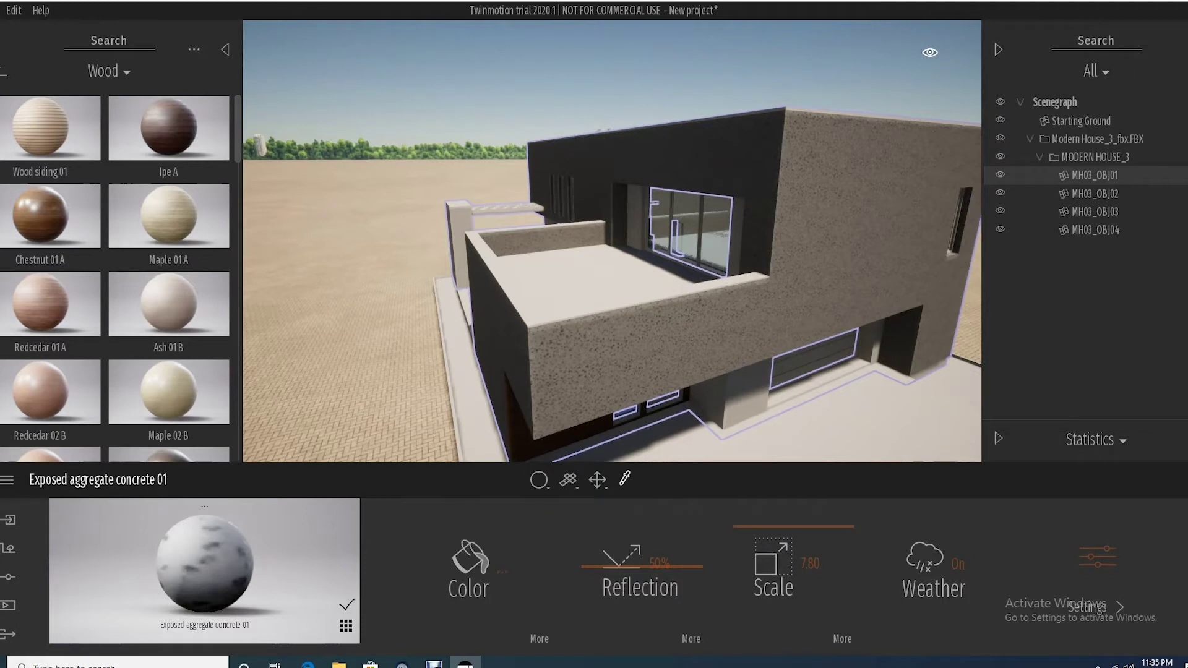
{"action": "left_click", "coordinate": [1098, 557]}
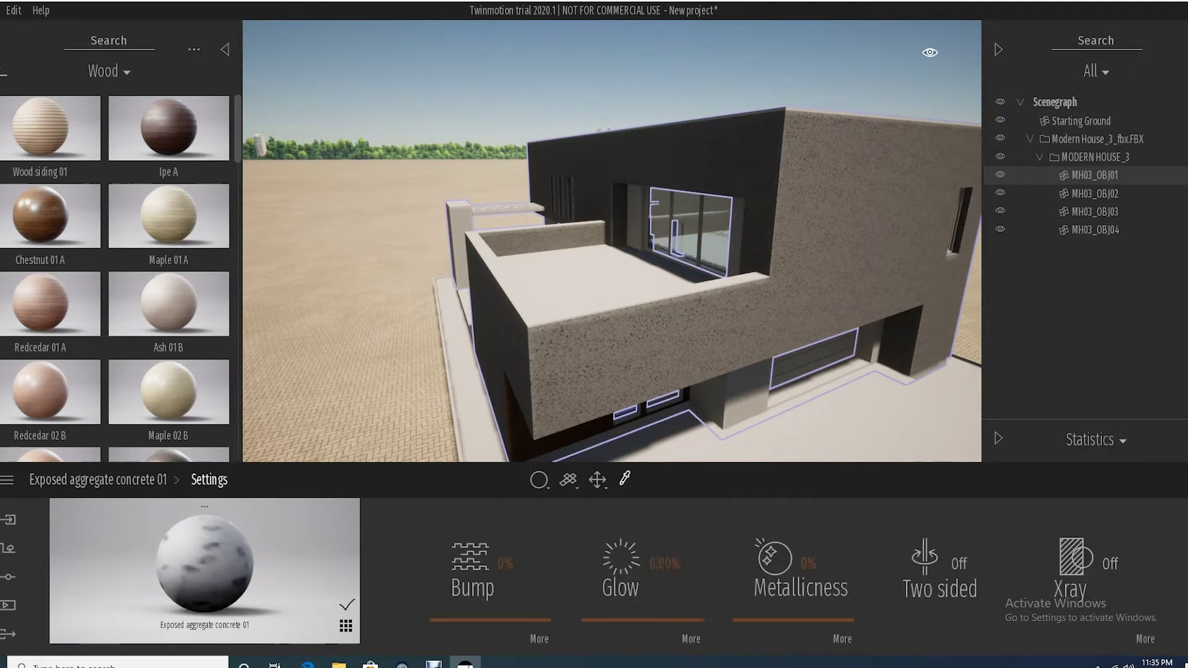
{"action": "left_click", "coordinate": [958, 564]}
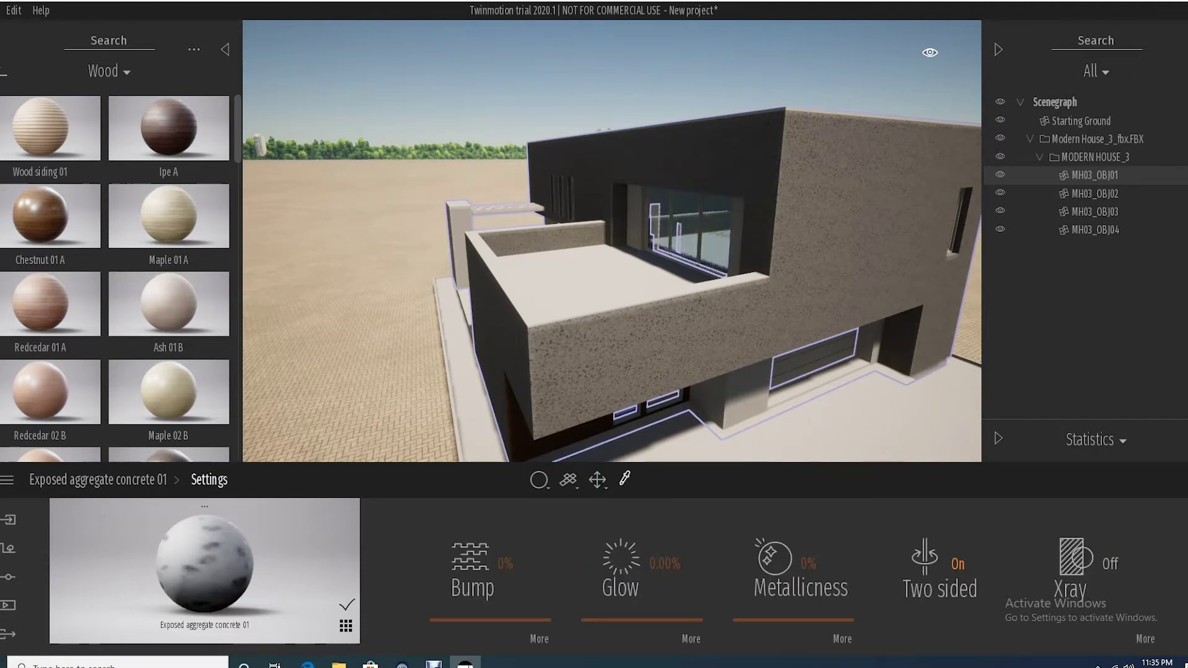
{"action": "left_click", "coordinate": [959, 564]}
{"action": "left_click", "coordinate": [959, 564]}
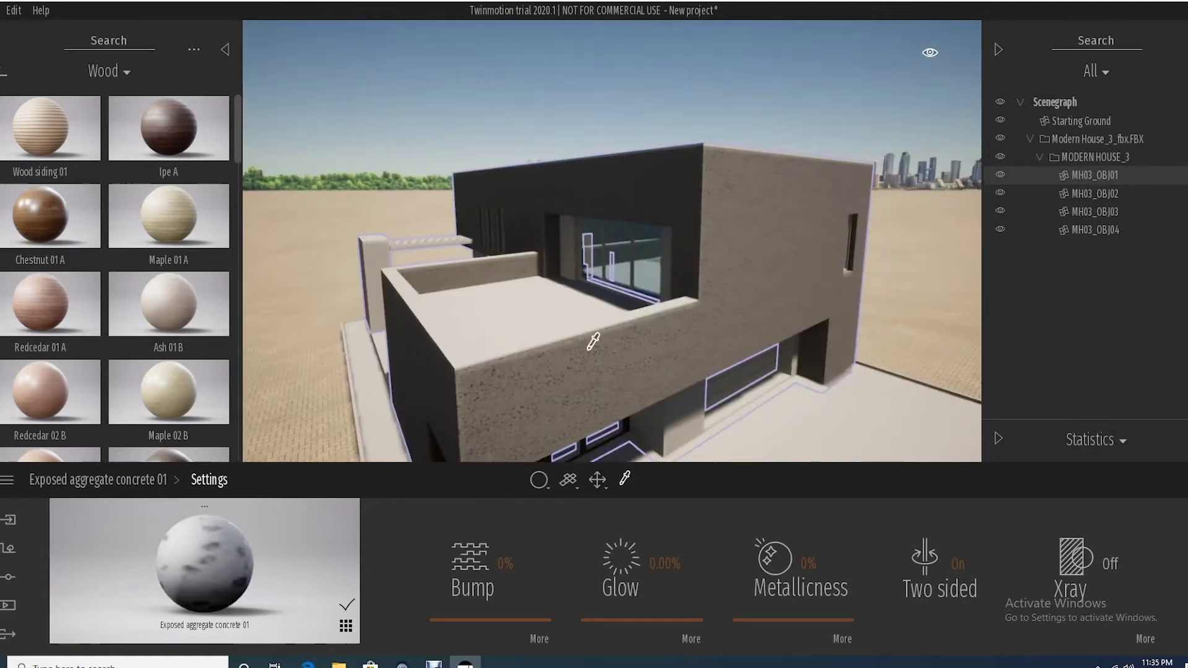
Apply the Rubber material from the Plastic category to the garage door beneath the concrete upper storey.
{"action": "scroll", "coordinate": [594, 340], "scroll_direction": "up", "scroll_amount": 3}
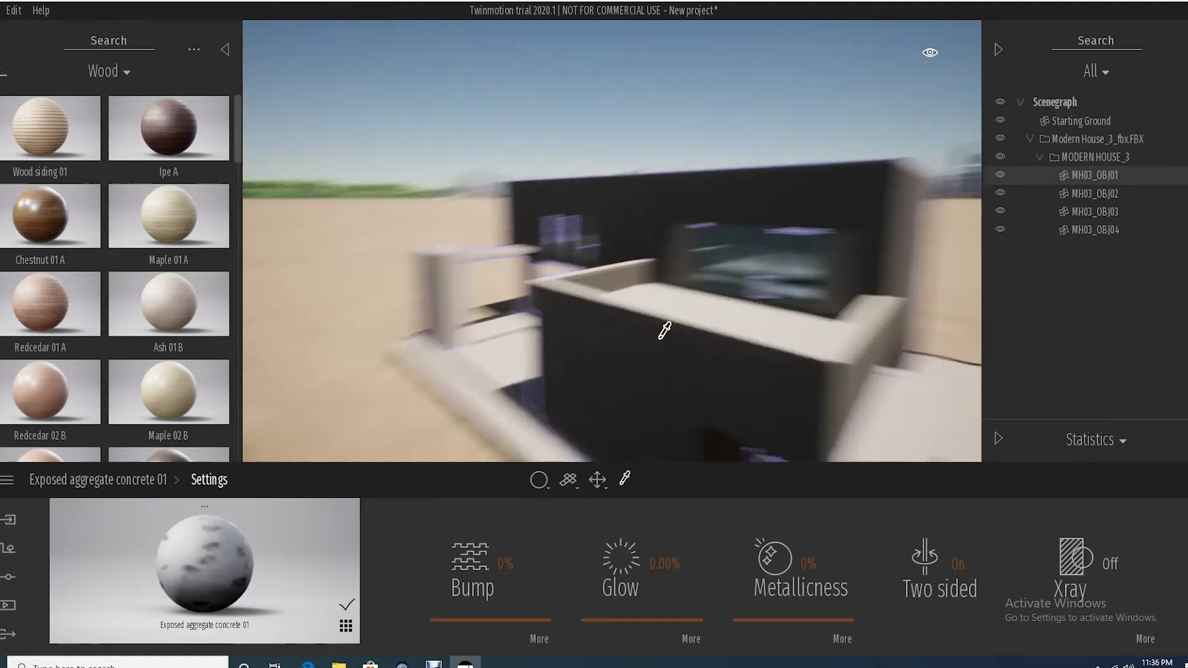
{"action": "right_click_drag", "start_coordinate": [558, 337], "coordinate": [556, 325]}
{"action": "scroll", "coordinate": [868, 287], "scroll_direction": "up", "scroll_amount": 3}
{"action": "middle_click_drag", "start_coordinate": [867, 286], "coordinate": [869, 284]}
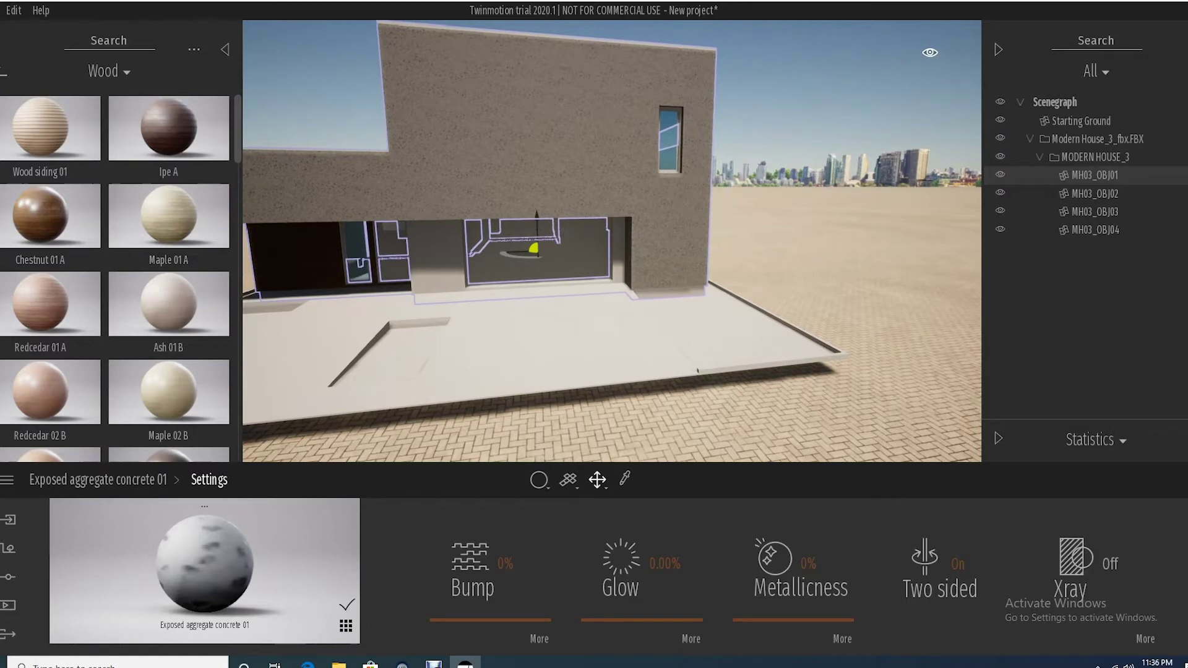
{"action": "left_click", "coordinate": [2, 72]}
{"action": "scroll", "coordinate": [154, 273], "scroll_direction": "down", "scroll_amount": 3}
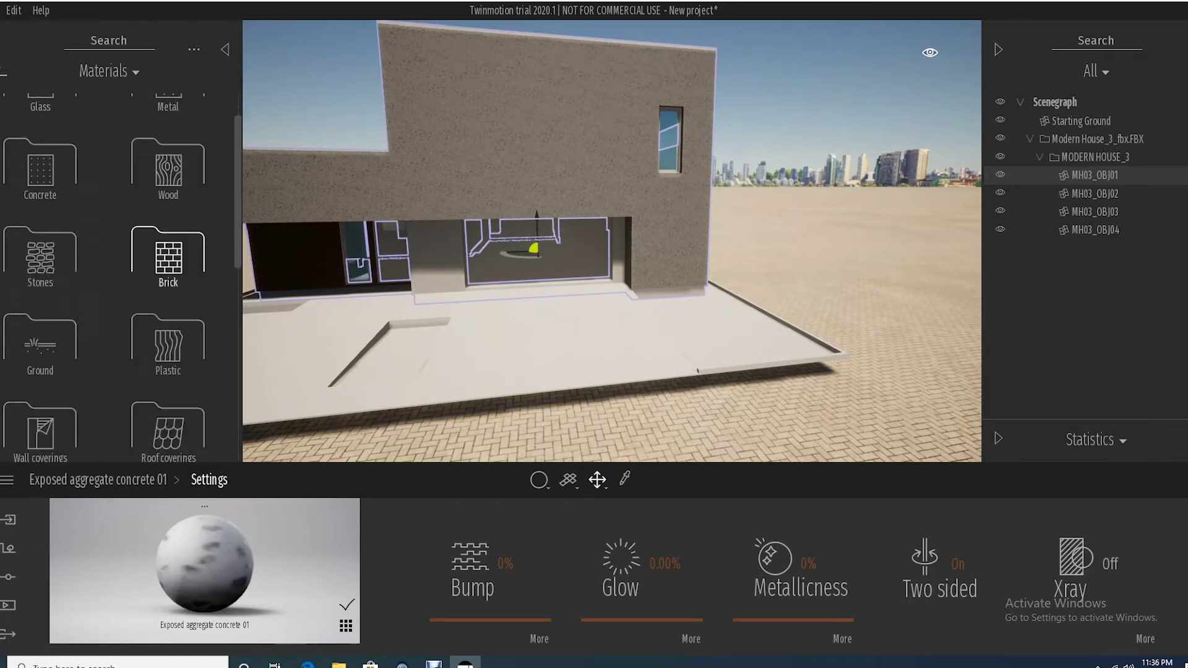
{"action": "left_click", "coordinate": [168, 247]}
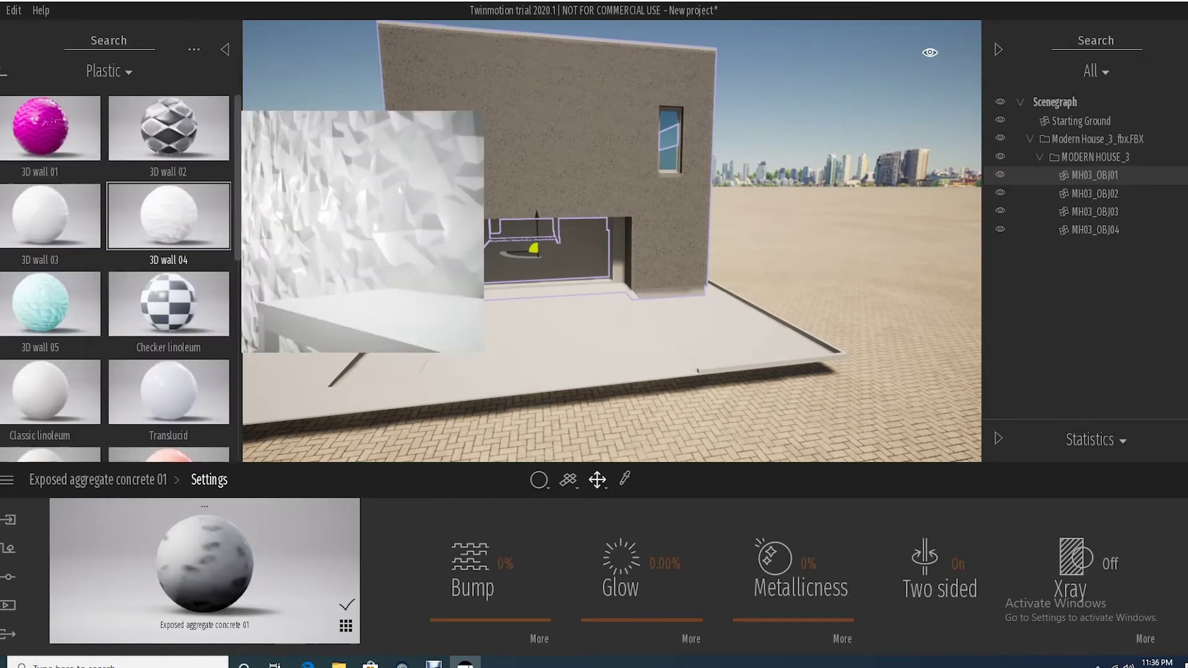
{"action": "scroll", "coordinate": [169, 257], "scroll_direction": "down", "scroll_amount": 1}
{"action": "scroll", "coordinate": [168, 278], "scroll_direction": "down", "scroll_amount": 3}
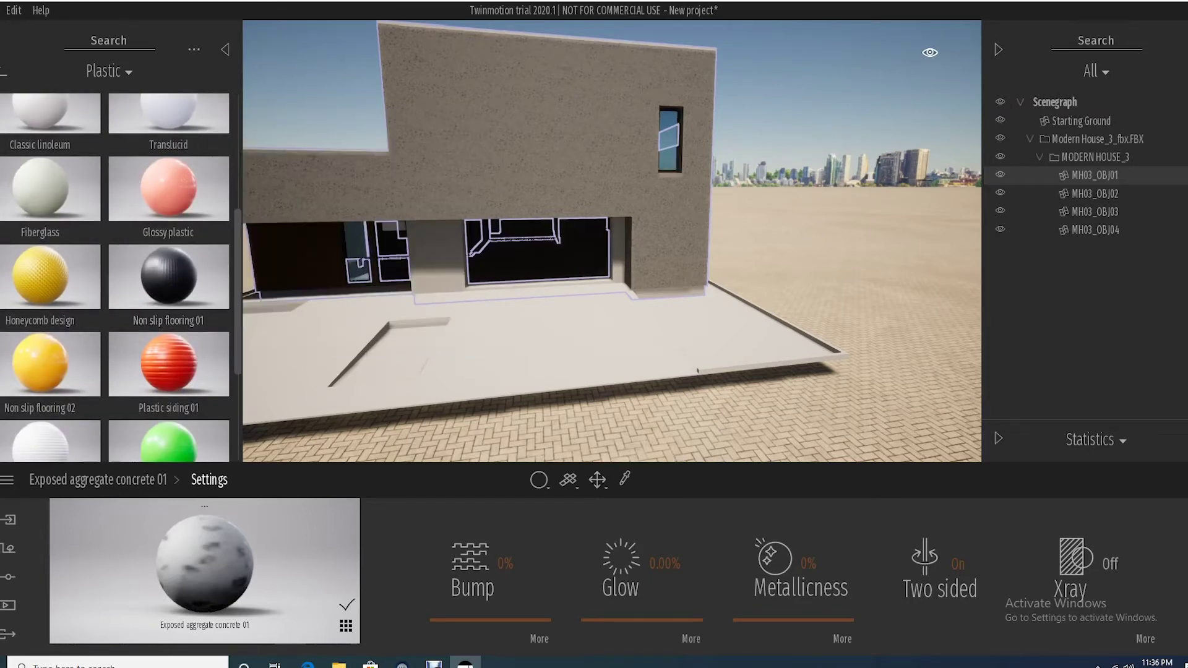
{"action": "scroll", "coordinate": [168, 278], "scroll_direction": "down", "scroll_amount": 1}
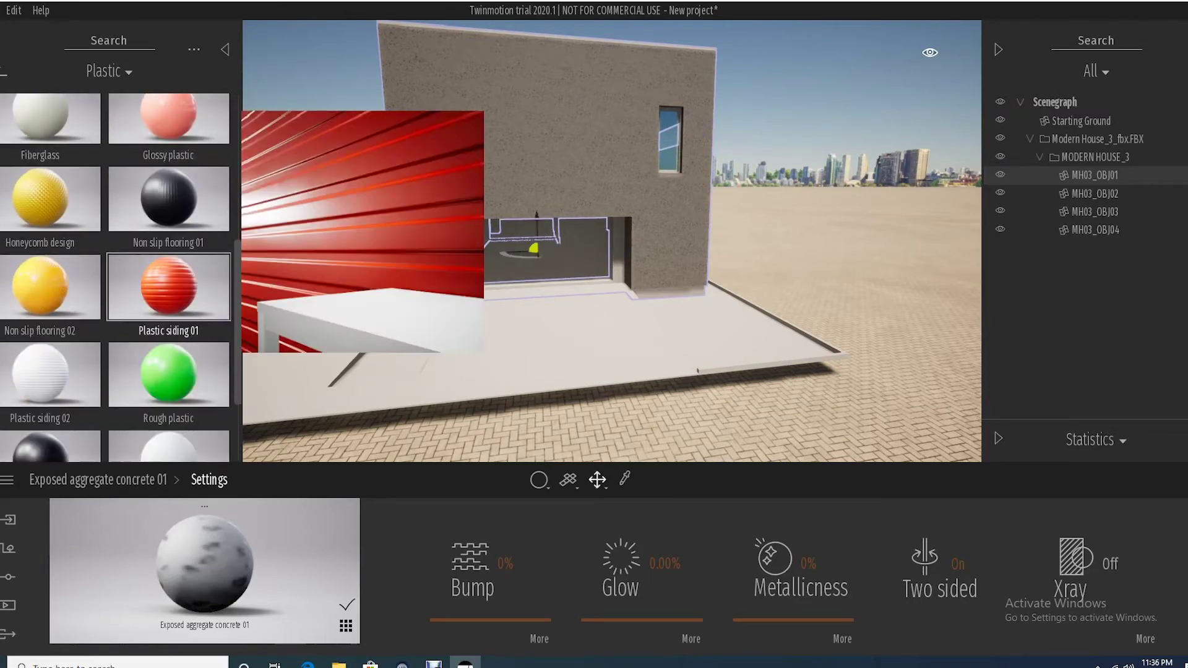
{"action": "scroll", "coordinate": [51, 198], "scroll_direction": "down", "scroll_amount": 2}
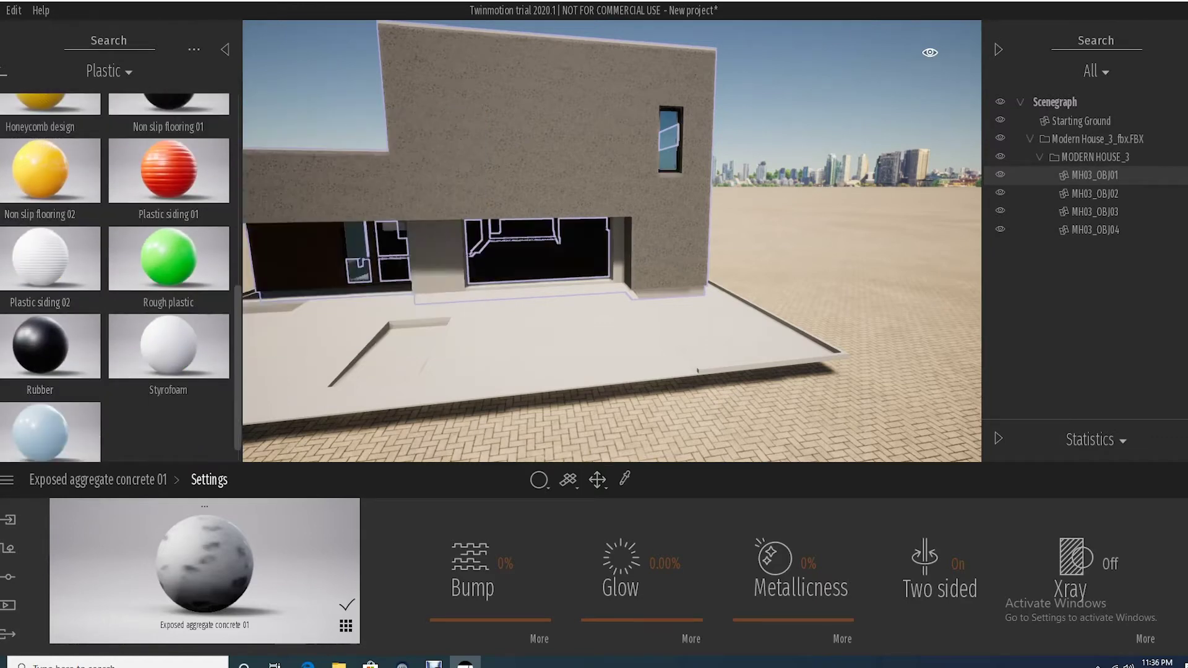
{"action": "left_click", "coordinate": [537, 251]}
{"action": "right_click_drag", "start_coordinate": [537, 251], "coordinate": [461, 240]}
{"action": "scroll", "coordinate": [537, 251], "scroll_direction": "up", "scroll_amount": 5}
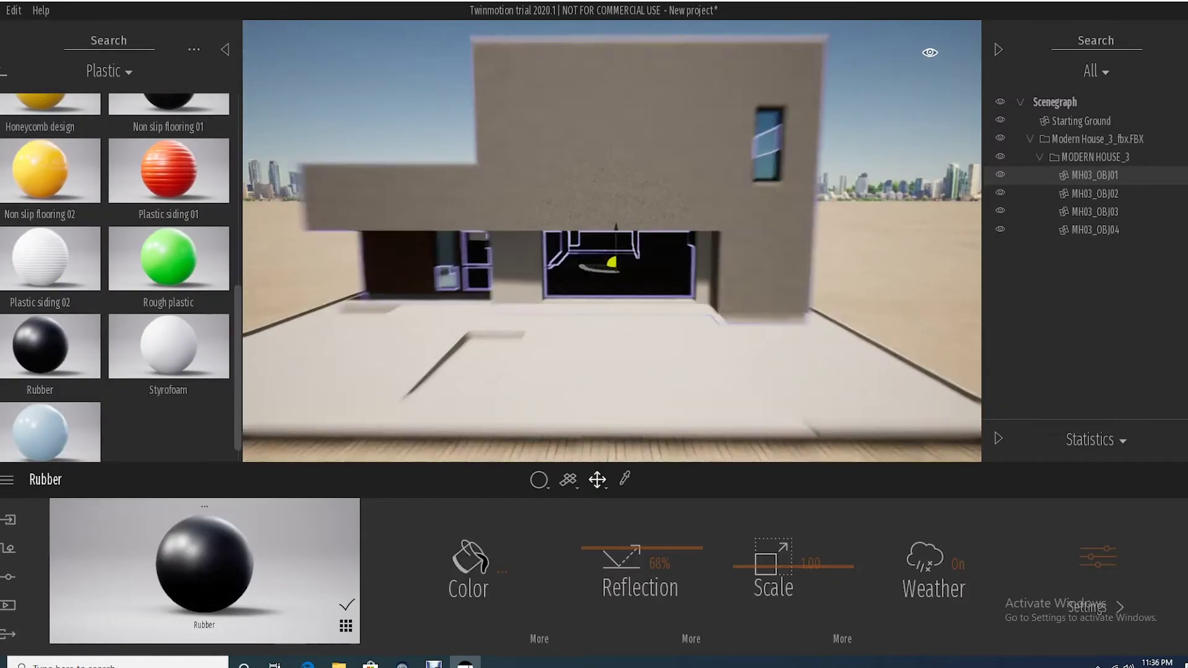
Set the garage door's Rubber material to 35% metallicness and 0.87% glow.
{"action": "left_click_drag", "start_coordinate": [615, 279], "coordinate": [532, 274]}
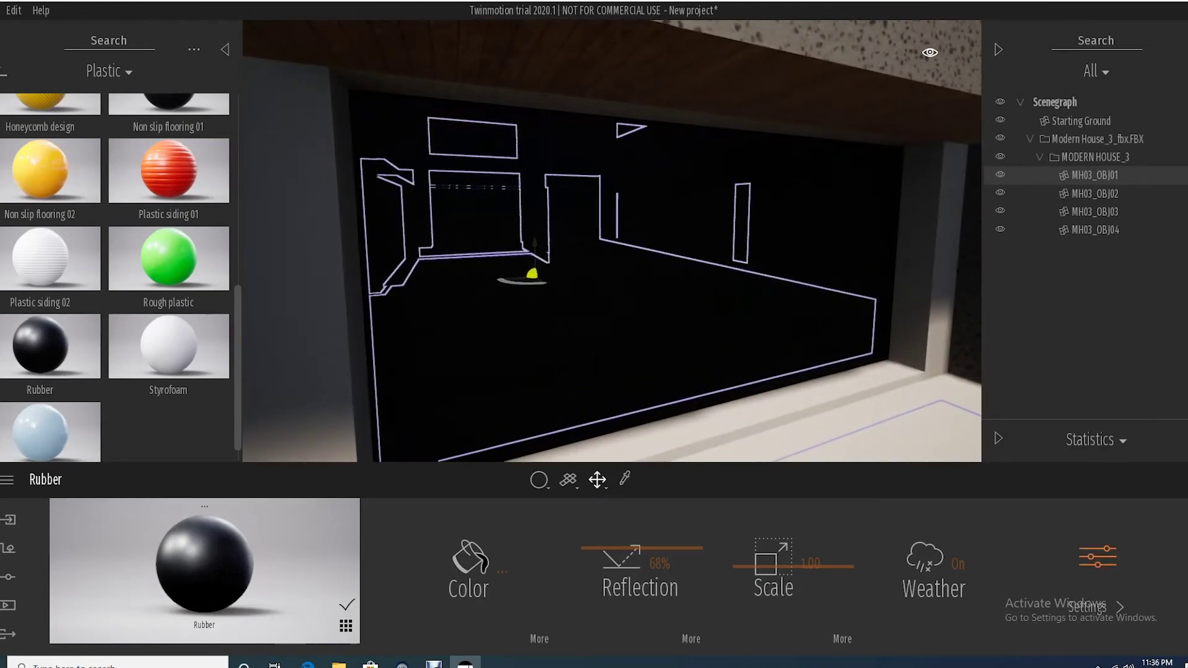
{"action": "left_click", "coordinate": [1098, 559]}
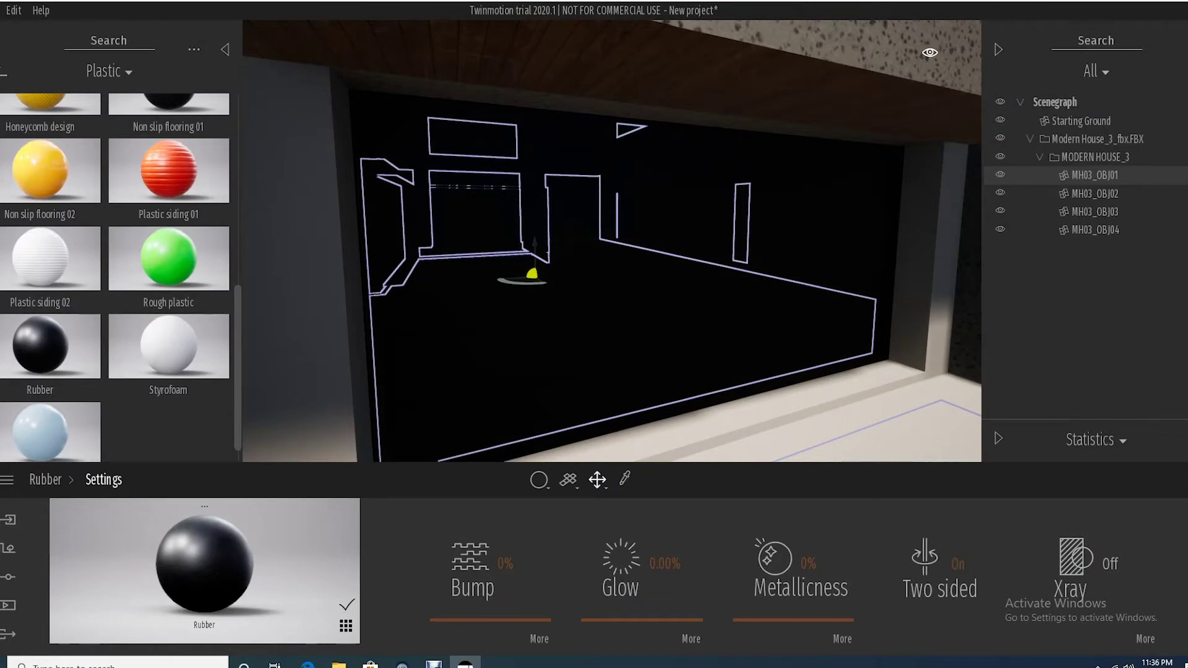
{"action": "scroll", "coordinate": [612, 241], "scroll_direction": "up", "scroll_amount": 3}
{"action": "scroll", "coordinate": [612, 242], "scroll_direction": "down", "scroll_amount": 6}
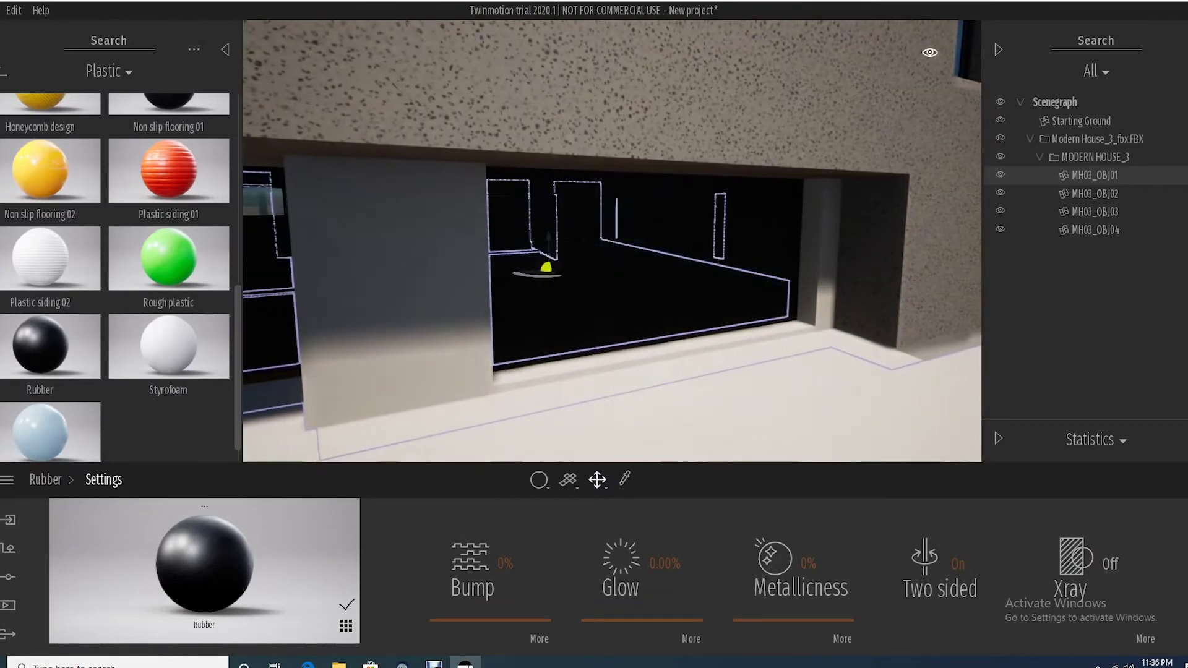
{"action": "left_click_drag", "start_coordinate": [557, 263], "coordinate": [519, 295]}
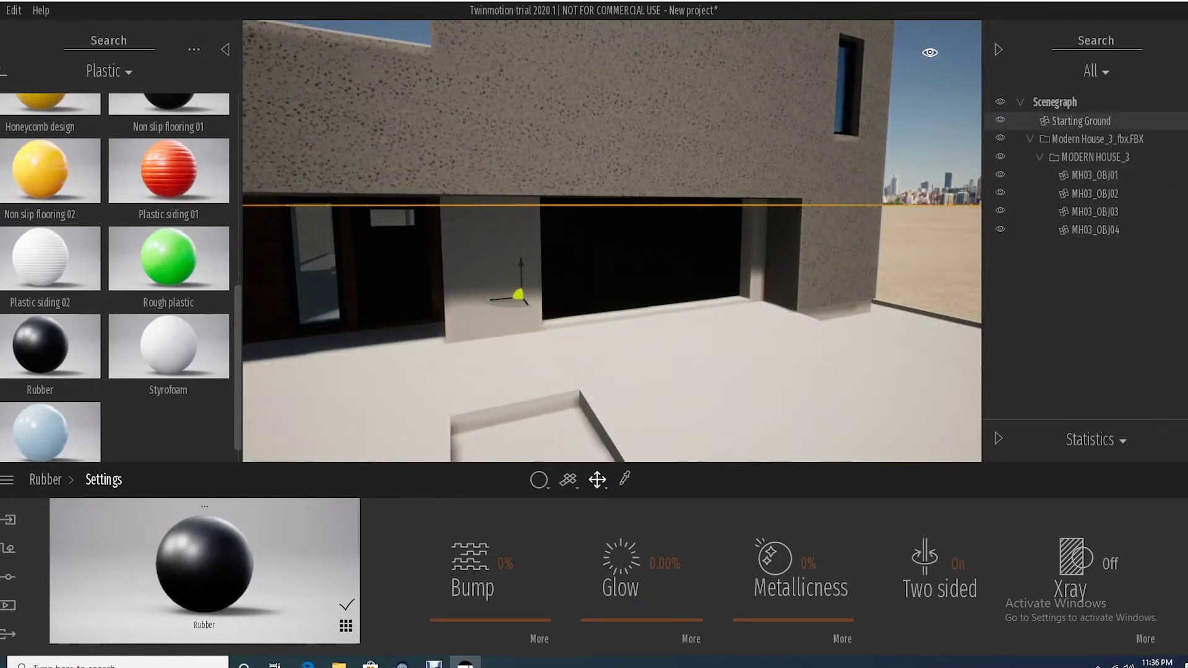
{"action": "scroll", "coordinate": [612, 241], "scroll_direction": "up", "scroll_amount": 4}
{"action": "scroll", "coordinate": [612, 242], "scroll_direction": "down", "scroll_amount": 1}
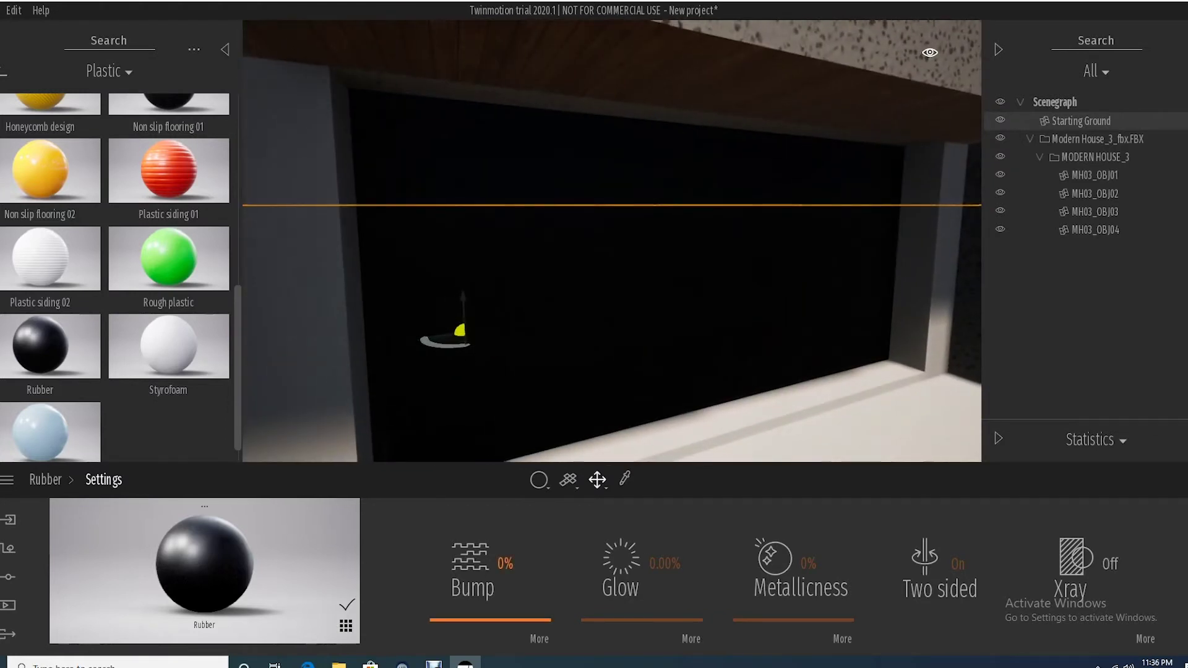
{"action": "left_click_drag", "start_coordinate": [793, 620], "coordinate": [793, 582]}
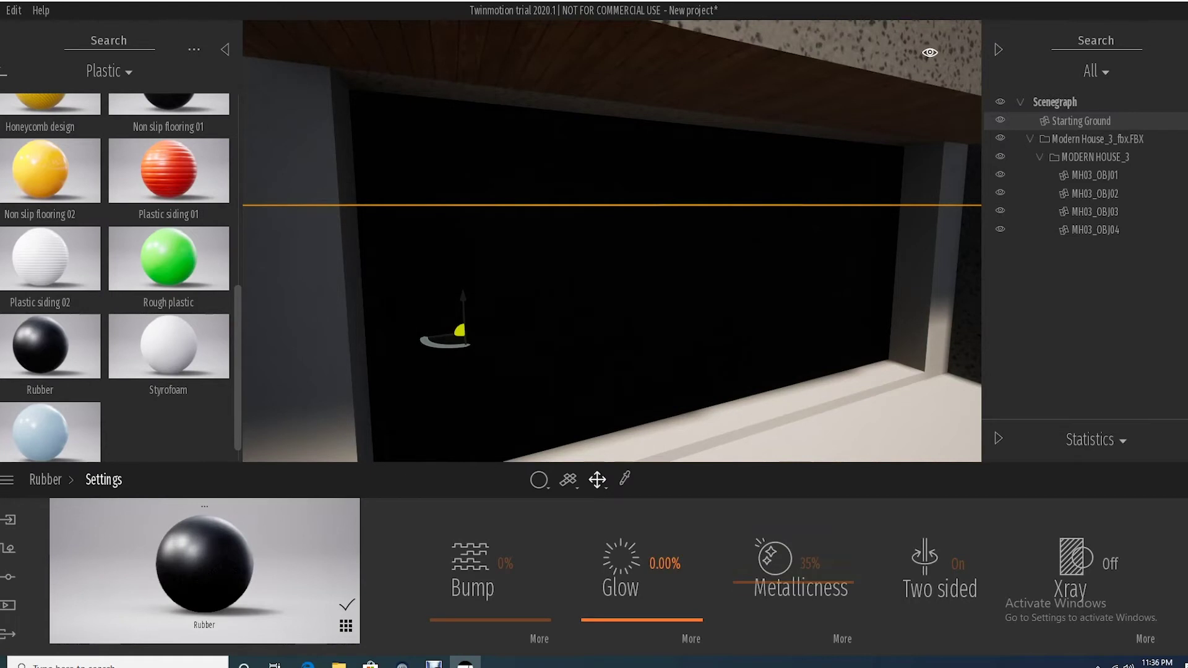
{"action": "left_click_drag", "start_coordinate": [641, 620], "coordinate": [642, 619]}
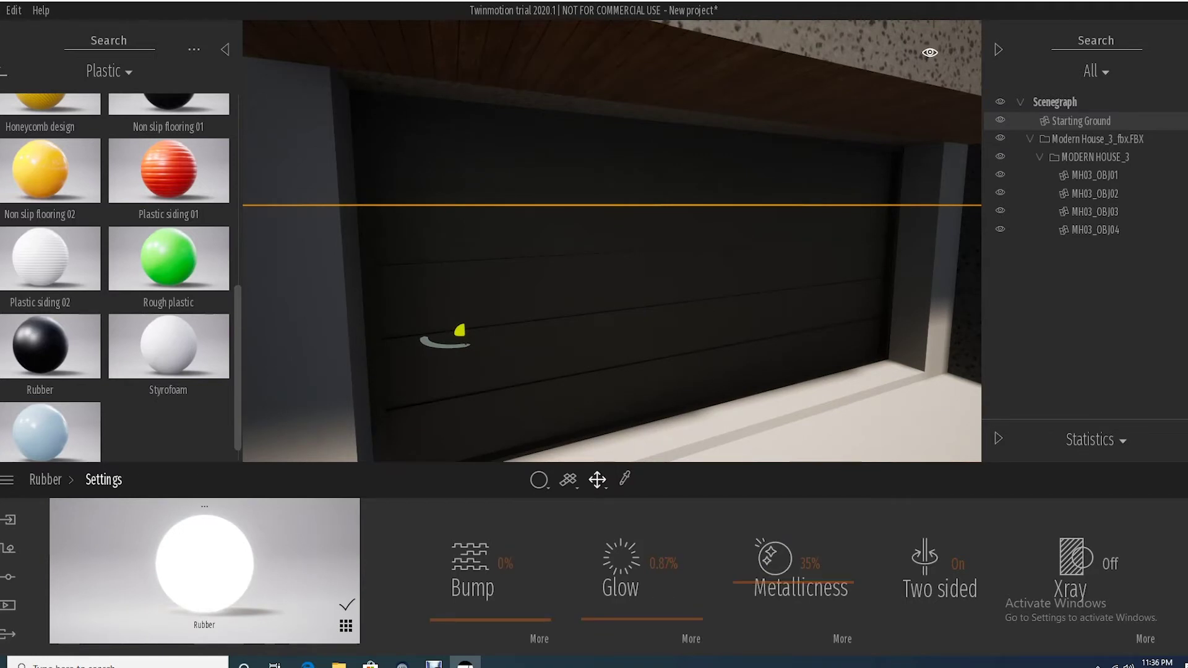
Try the X-ray option on the Rubber material, view the house from several angles, and turn the option off.
{"action": "scroll", "coordinate": [612, 241], "scroll_direction": "down", "scroll_amount": 6}
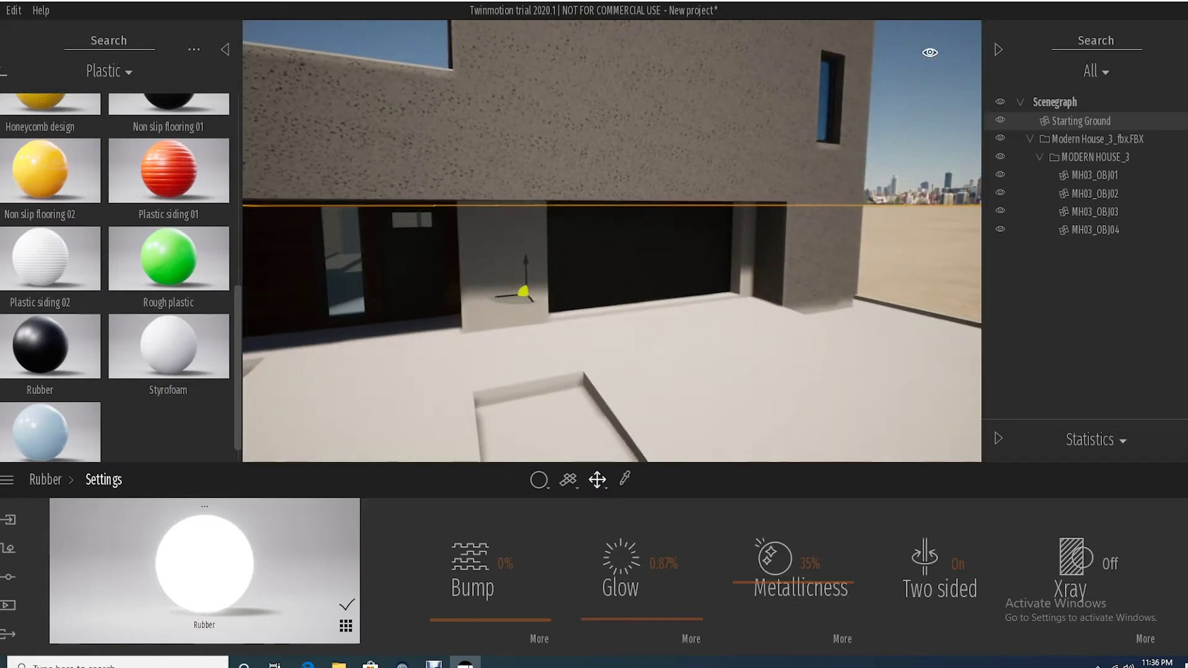
{"action": "left_click", "coordinate": [1087, 564]}
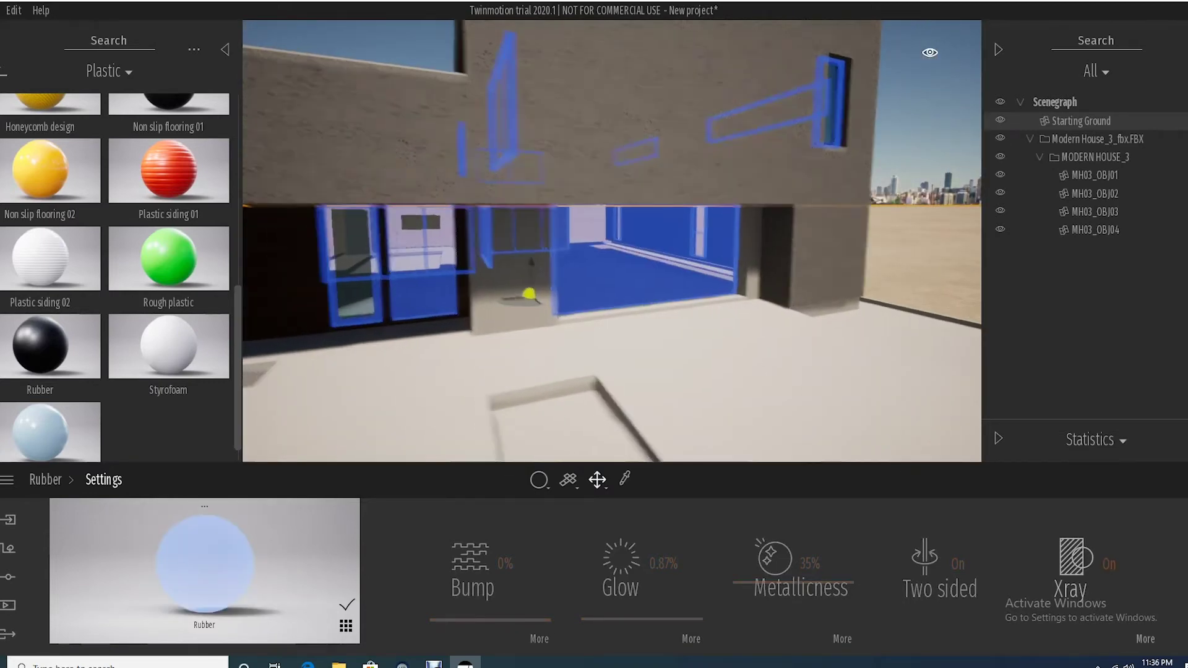
{"action": "middle_click_drag", "start_coordinate": [528, 295], "coordinate": [788, 365]}
{"action": "right_click_drag", "start_coordinate": [612, 242], "coordinate": [773, 266]}
{"action": "middle_click_drag", "start_coordinate": [542, 247], "coordinate": [828, 245], "text": "shift"}
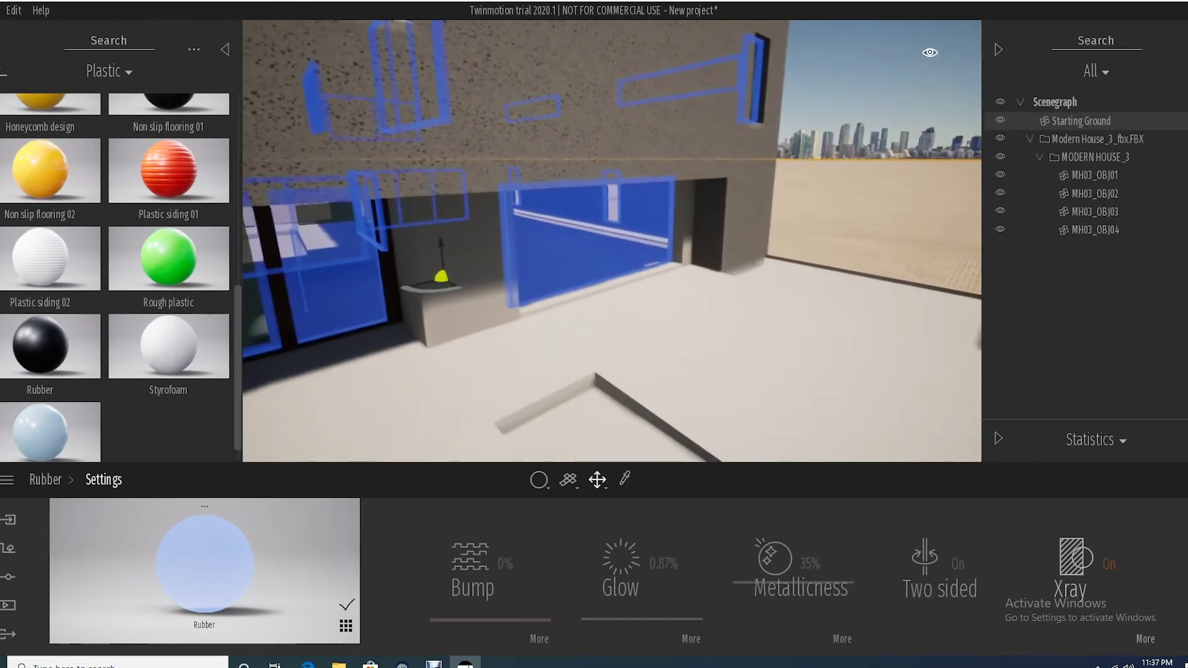
{"action": "right_click_drag", "start_coordinate": [612, 241], "coordinate": [520, 230]}
{"action": "key", "text": "d"}
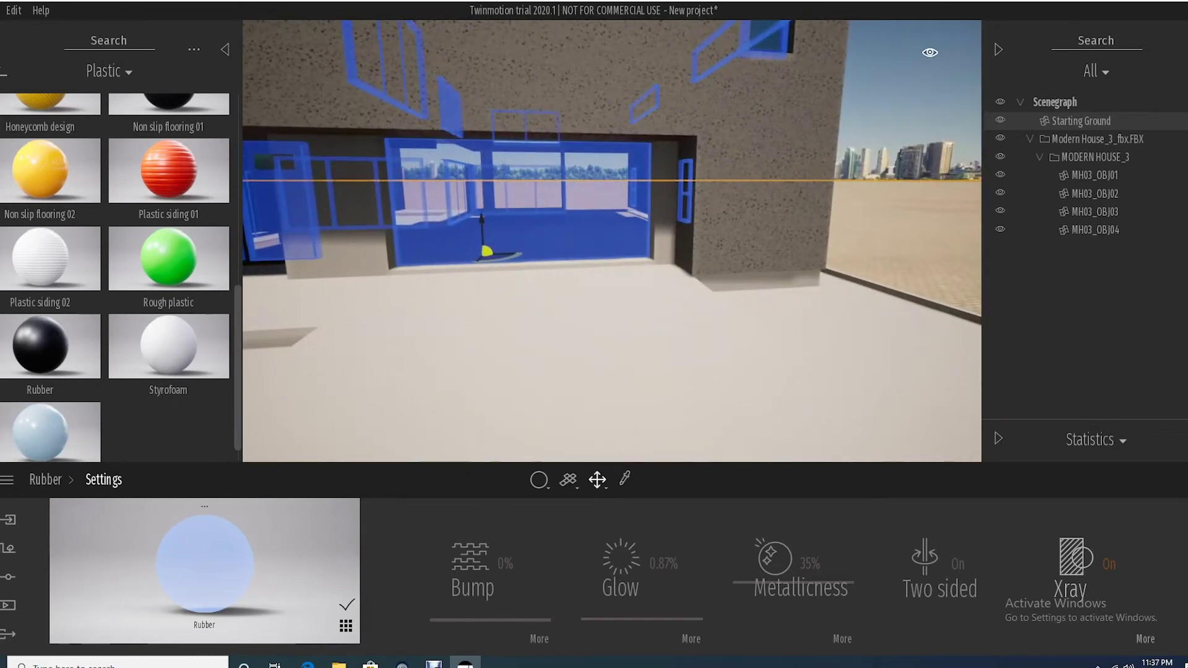
{"action": "left_click", "coordinate": [1080, 560]}
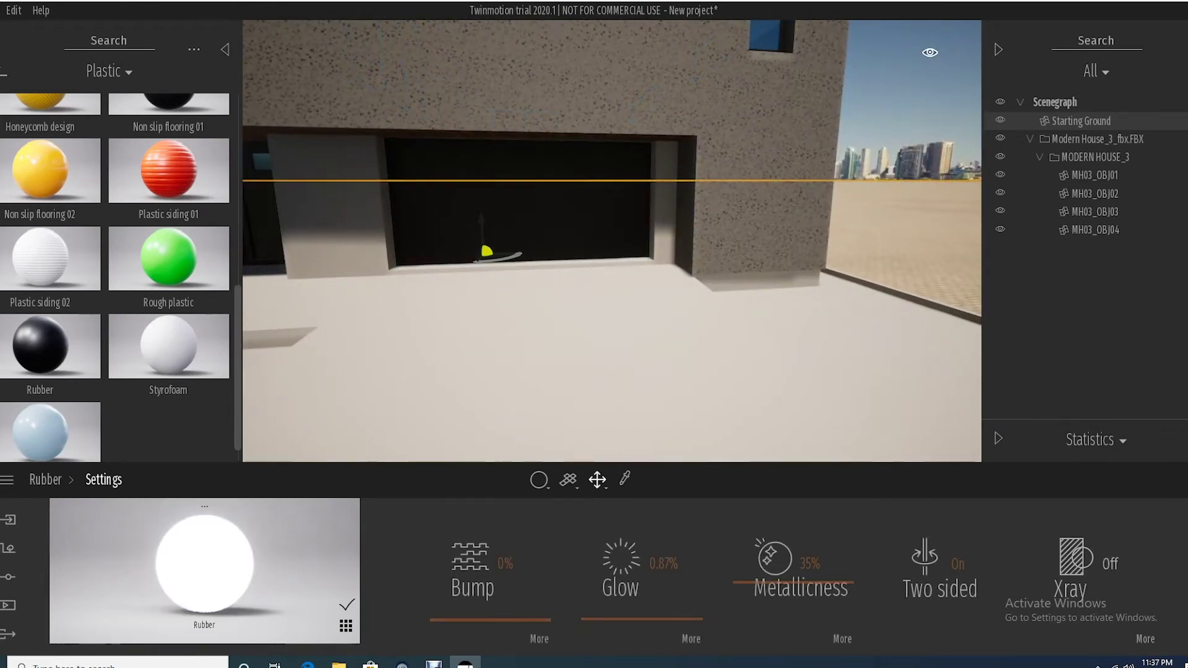
Start Vegetation Paint and add Long grass 03 from the Grass and flowers category as the plant to paint.
{"action": "right_click_drag", "start_coordinate": [612, 242], "coordinate": [523, 240]}
{"action": "key", "text": "a"}
{"action": "right_click_drag", "start_coordinate": [612, 242], "coordinate": [643, 277]}
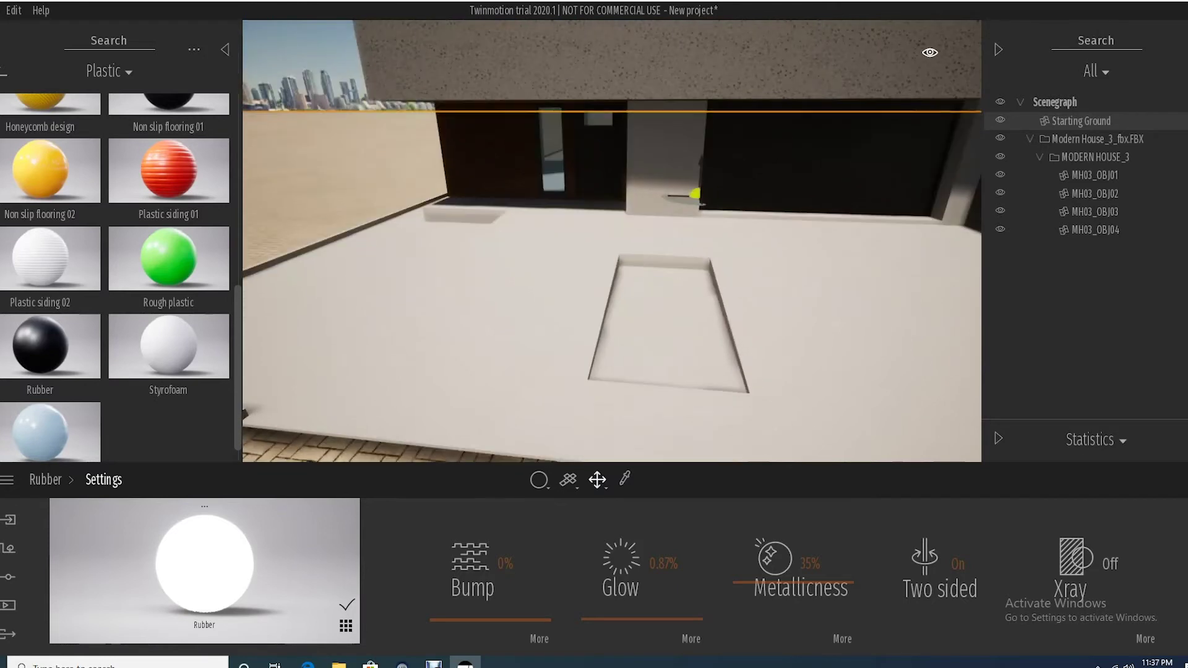
{"action": "key", "text": "Down"}
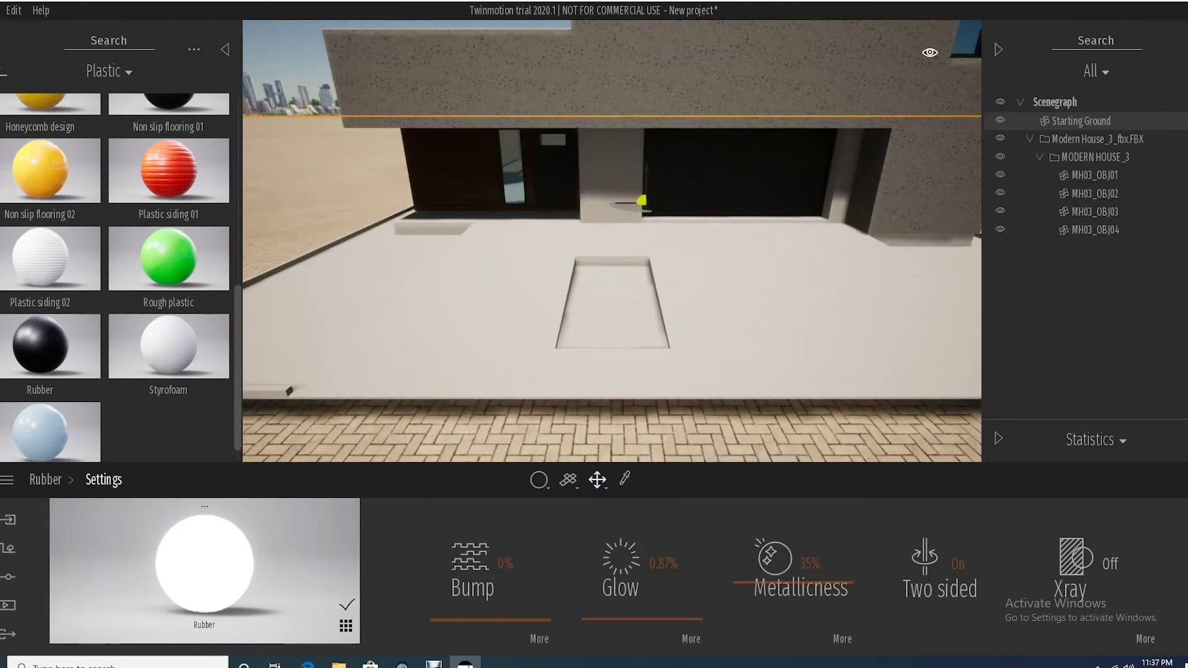
{"action": "left_click", "coordinate": [2, 73]}
{"action": "left_click", "coordinate": [2, 73]}
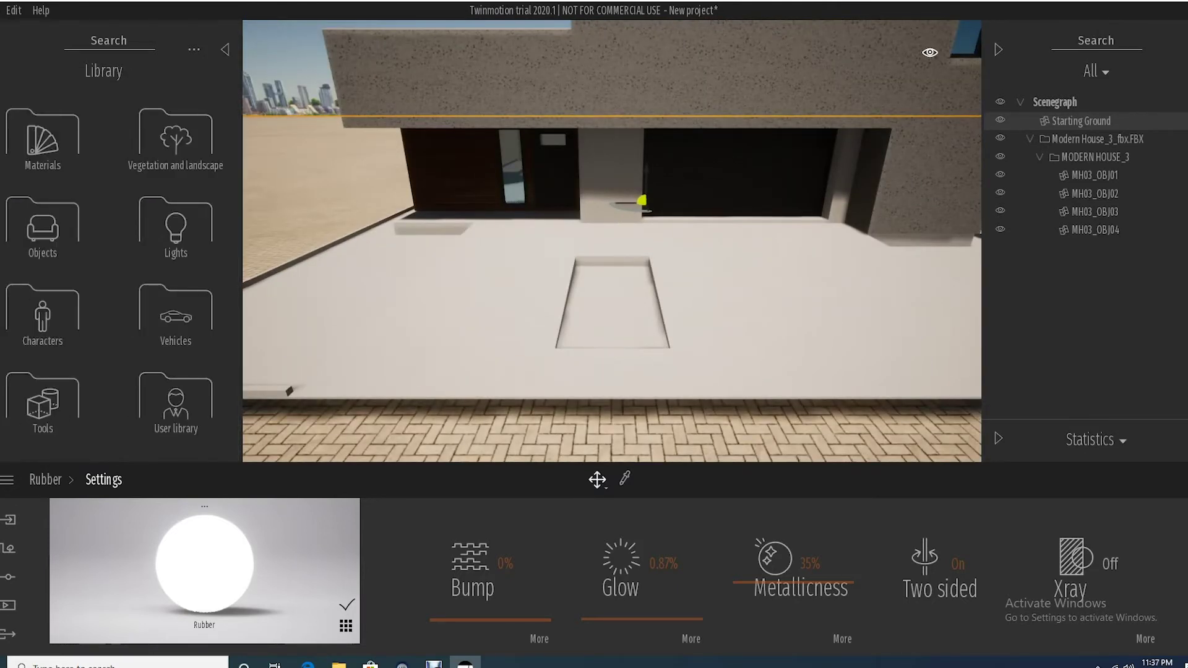
{"action": "key", "text": "Down"}
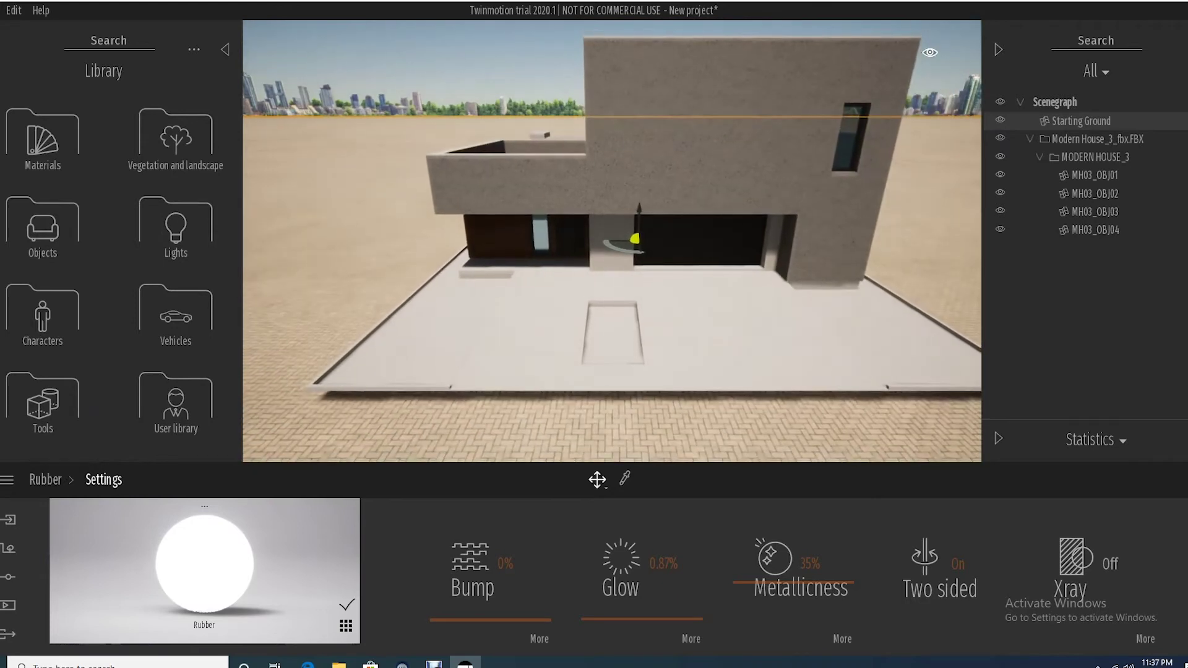
{"action": "key", "text": "Up"}
{"action": "left_click", "coordinate": [7, 548]}
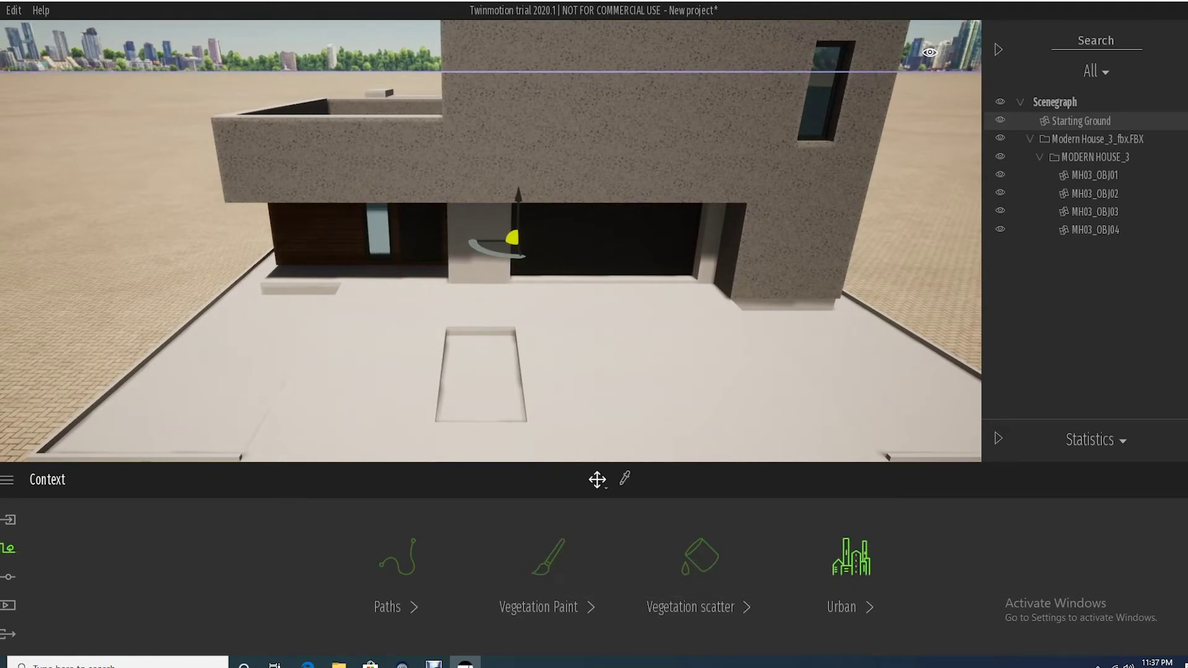
{"action": "left_click", "coordinate": [548, 557]}
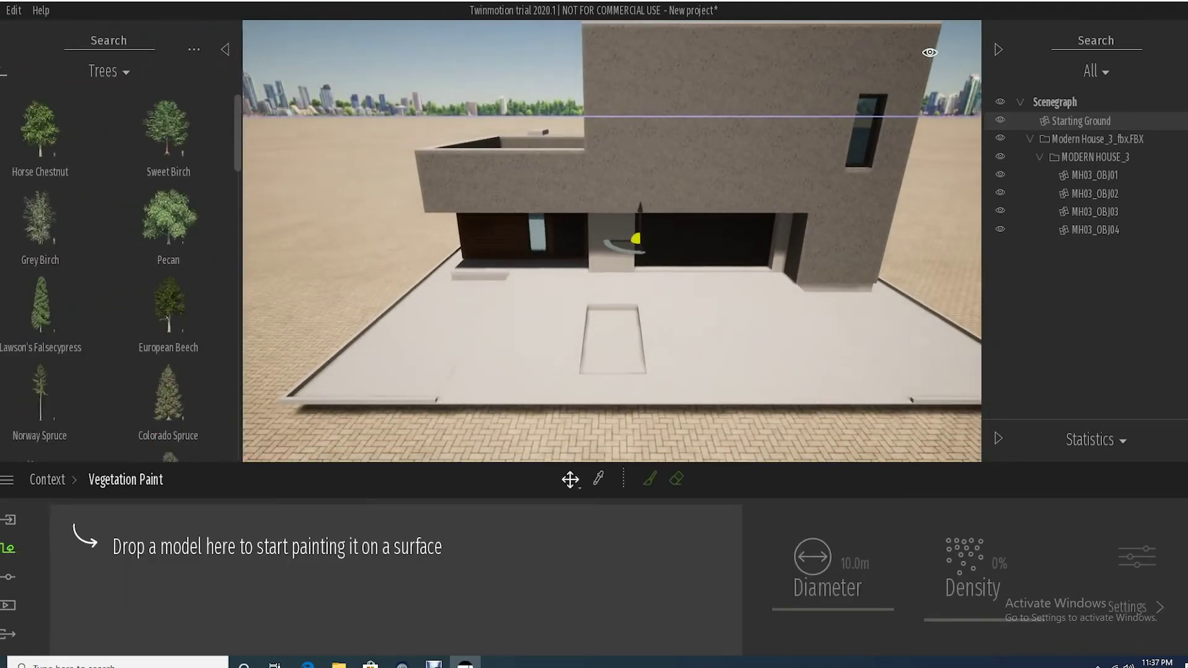
{"action": "left_click", "coordinate": [3, 73]}
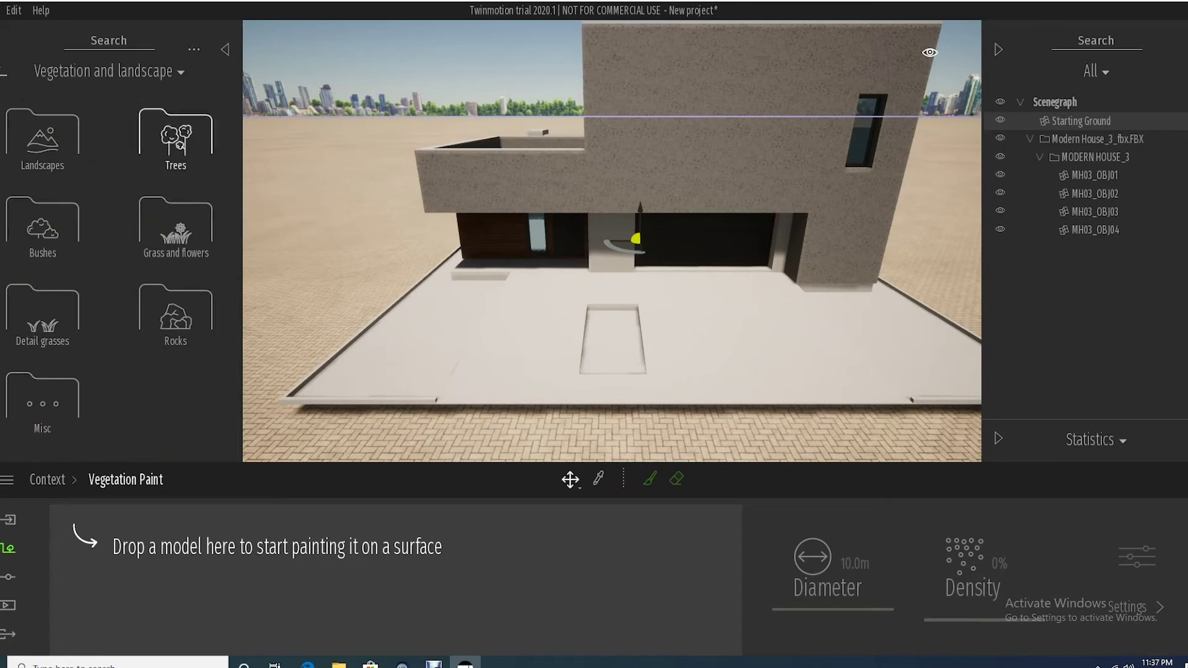
{"action": "left_click", "coordinate": [175, 219]}
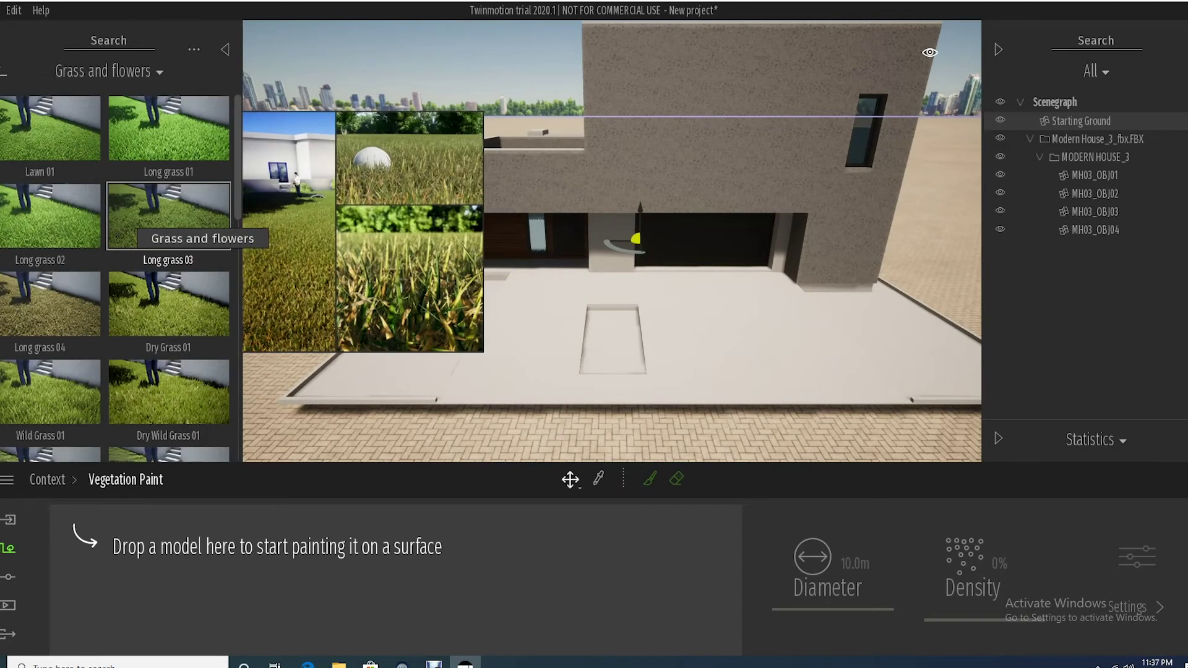
{"action": "mouse_move", "coordinate": [175, 223]}
{"action": "left_mouse_down"}
{"action": "mouse_move", "coordinate": [121, 517]}
{"action": "mouse_move", "coordinate": [161, 597]}
{"action": "mouse_move", "coordinate": [148, 570]}
{"action": "left_mouse_up"}
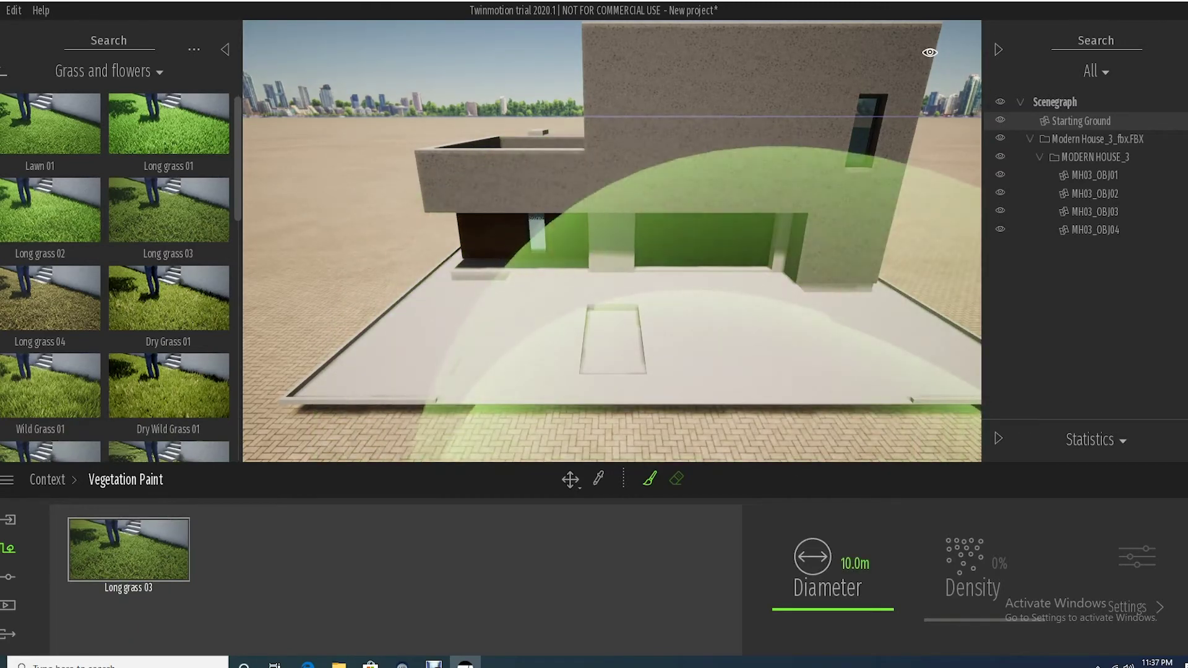
Set the brush diameter to 0.9 m and paint Long grass 03 over the rectangular recess in the front yard.
{"action": "left_click_drag", "start_coordinate": [833, 609], "coordinate": [832, 619]}
{"action": "left_click", "coordinate": [609, 351]}
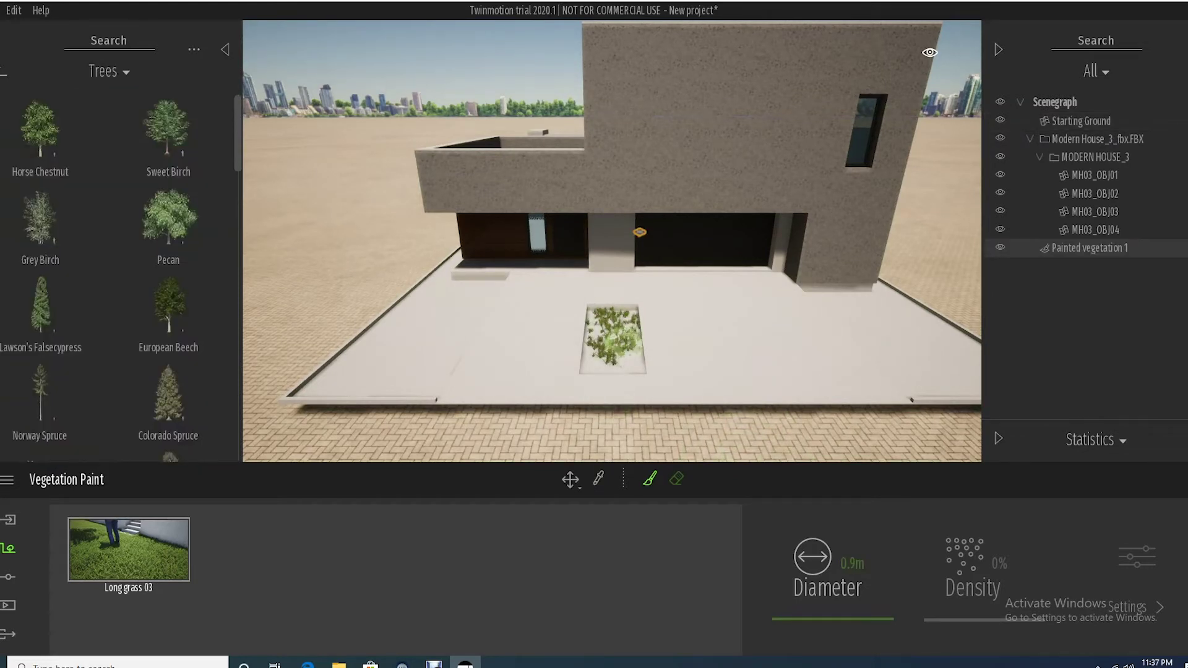
{"action": "left_click_drag", "start_coordinate": [620, 354], "coordinate": [608, 355]}
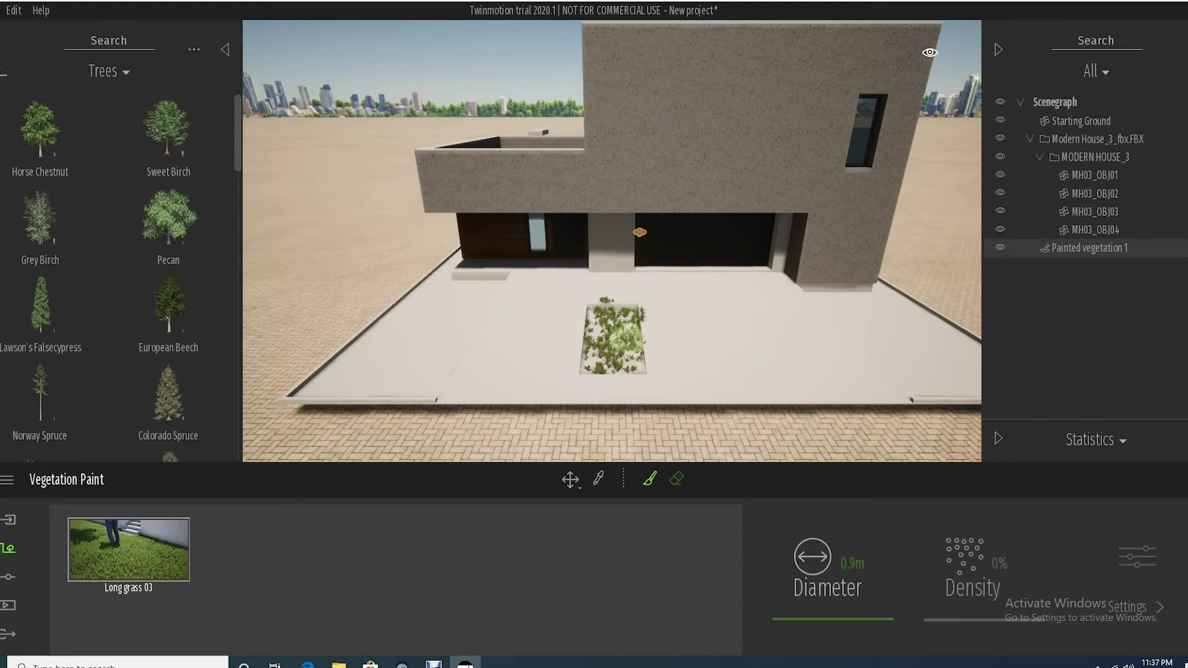
{"action": "scroll", "coordinate": [621, 342], "scroll_direction": "up", "scroll_amount": 4}
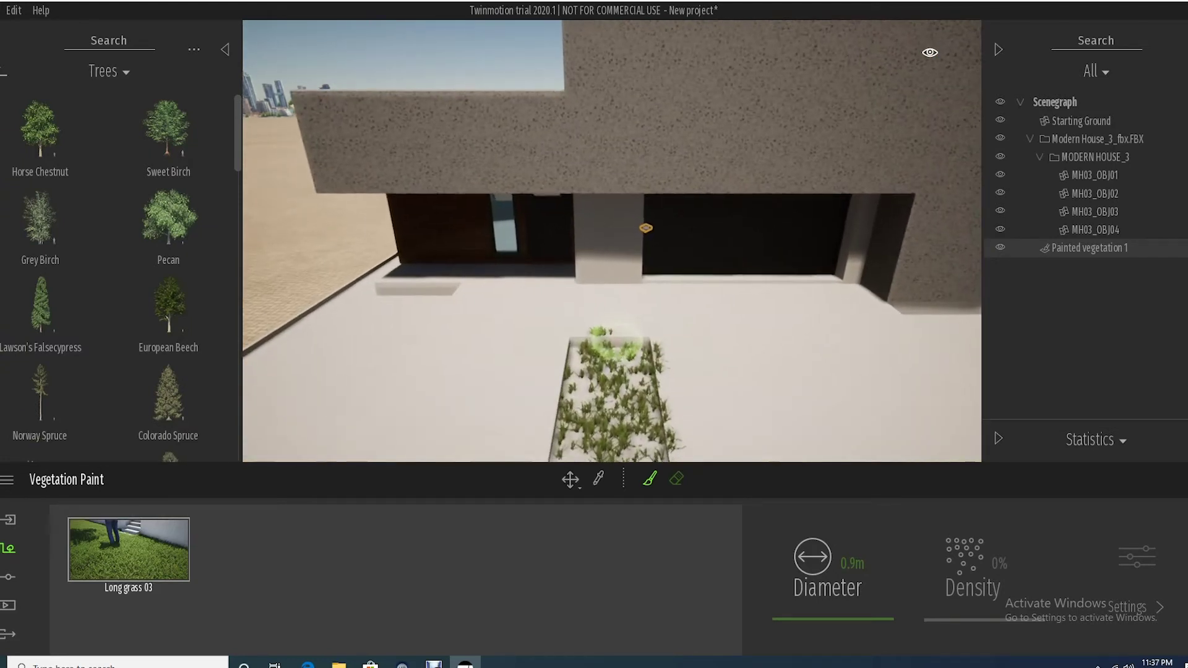
{"action": "scroll", "coordinate": [612, 344], "scroll_direction": "down", "scroll_amount": 2}
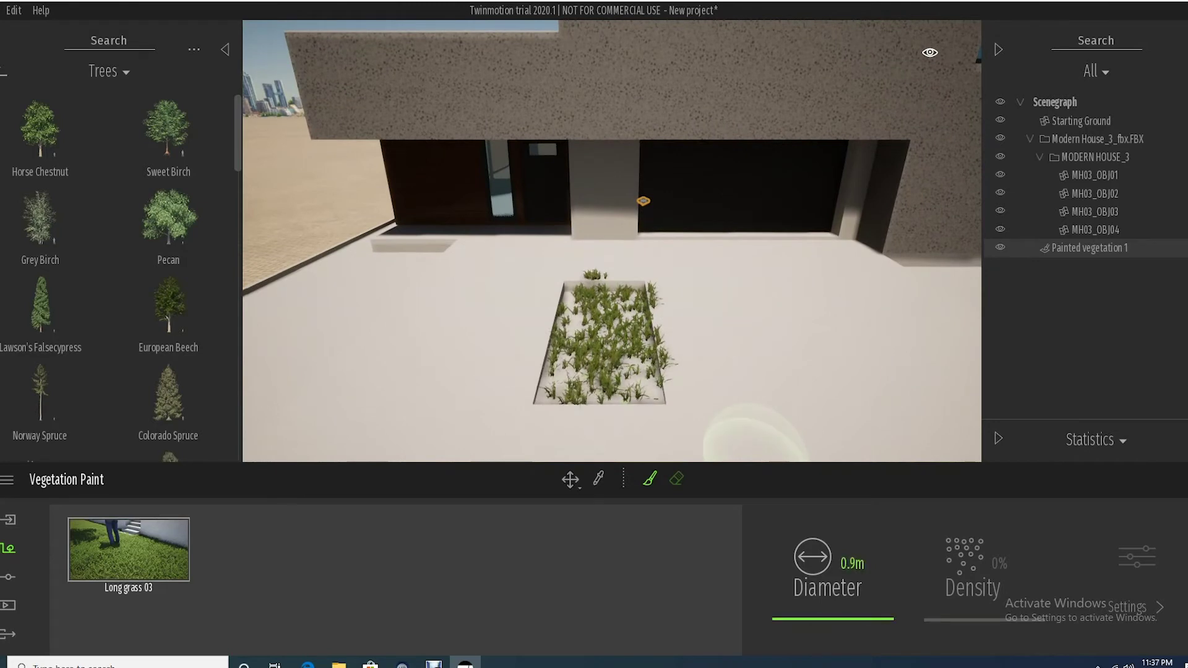
Set the Long grass 03 density to 100% and erase the stray grass outside the rectangular bed's edges.
{"action": "left_click", "coordinate": [129, 550]}
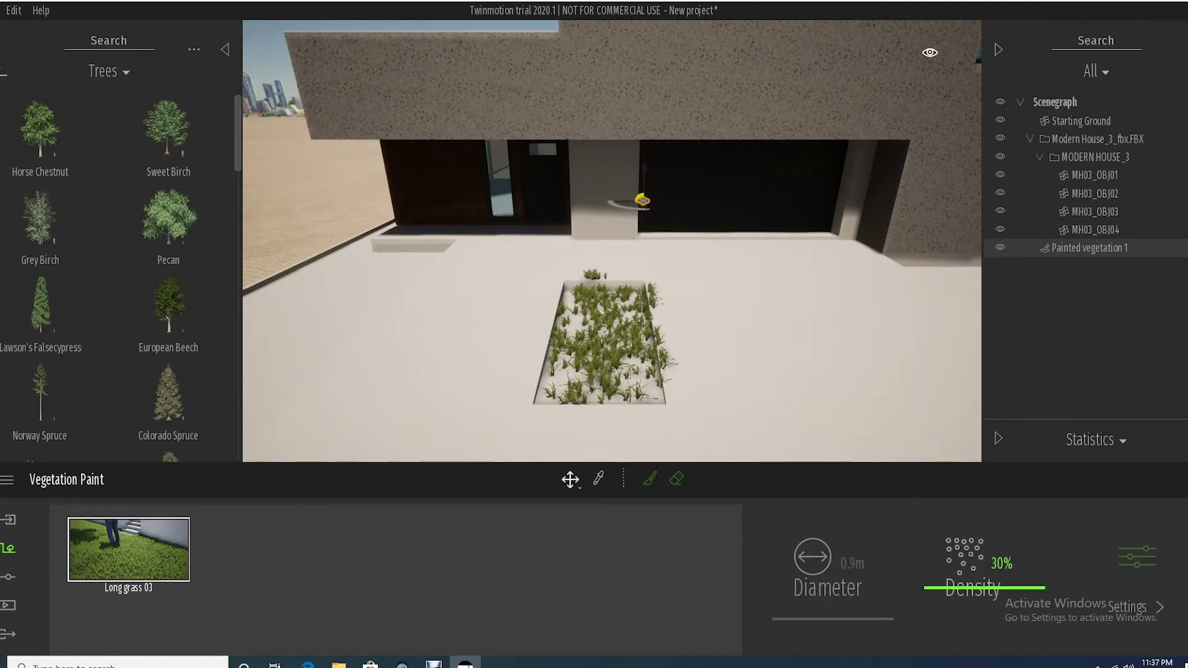
{"action": "left_click_drag", "start_coordinate": [984, 588], "coordinate": [984, 513]}
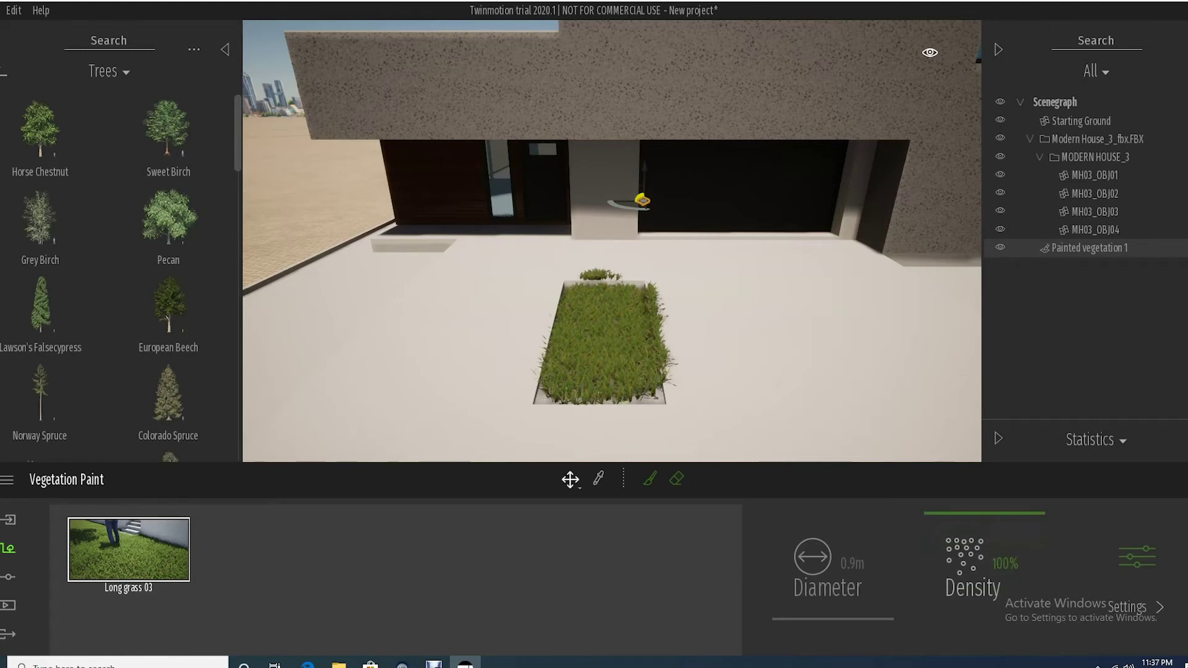
{"action": "left_click", "coordinate": [649, 478]}
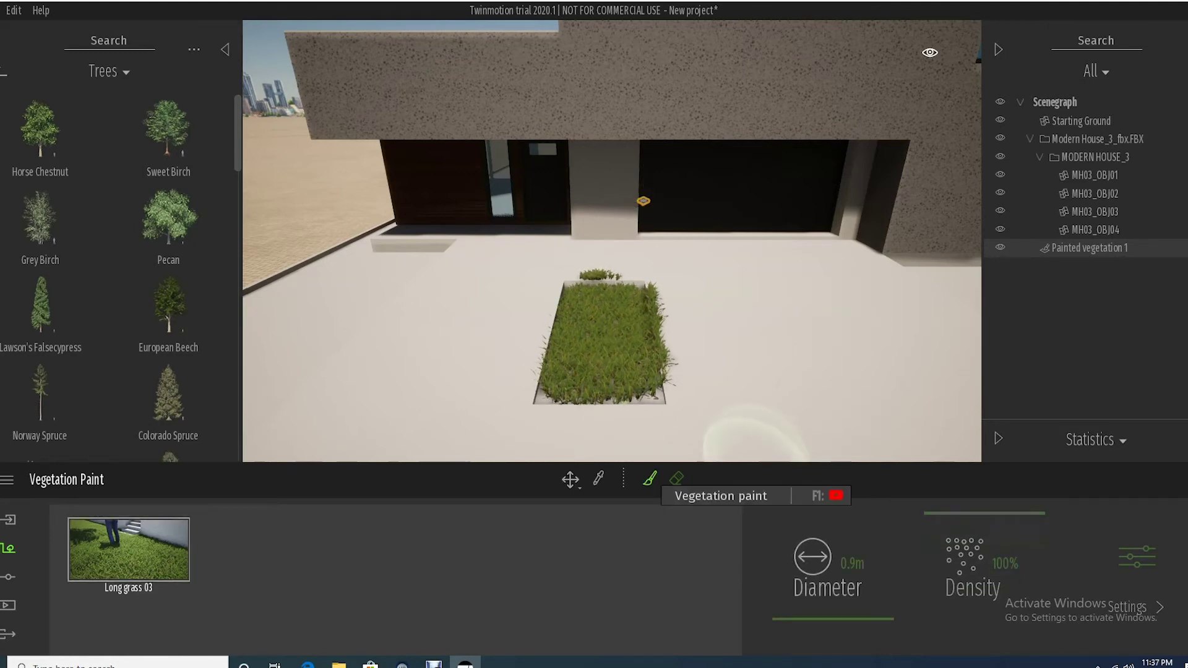
{"action": "left_click", "coordinate": [676, 478]}
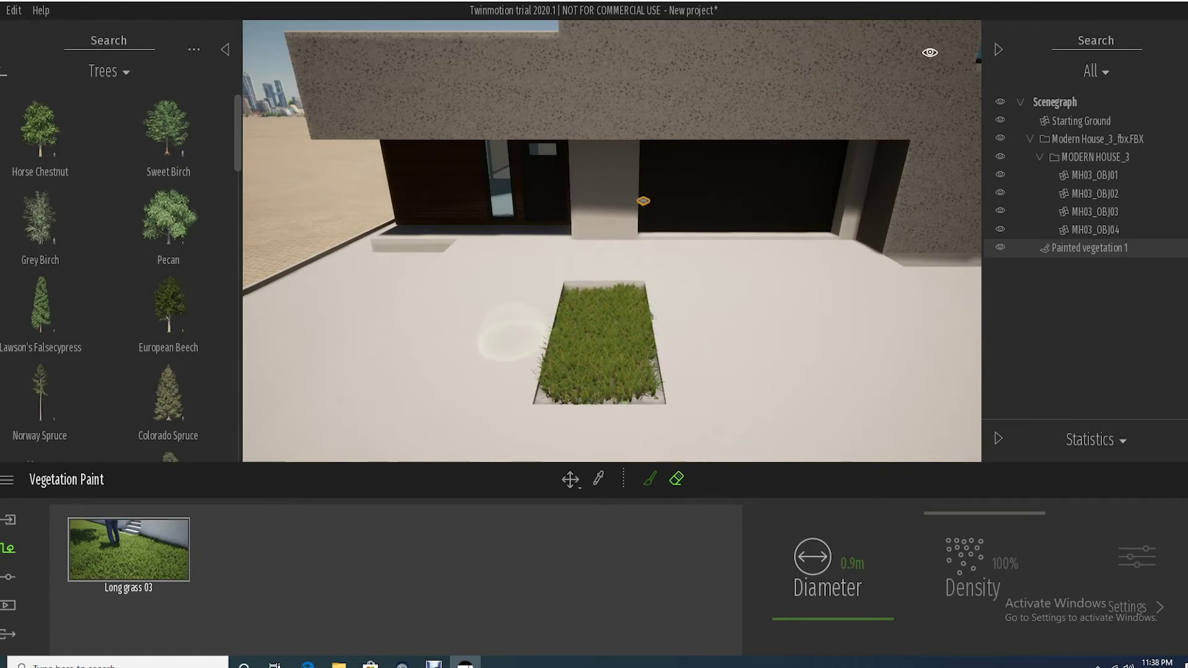
{"action": "scroll", "coordinate": [514, 371], "scroll_direction": "up", "scroll_amount": 3}
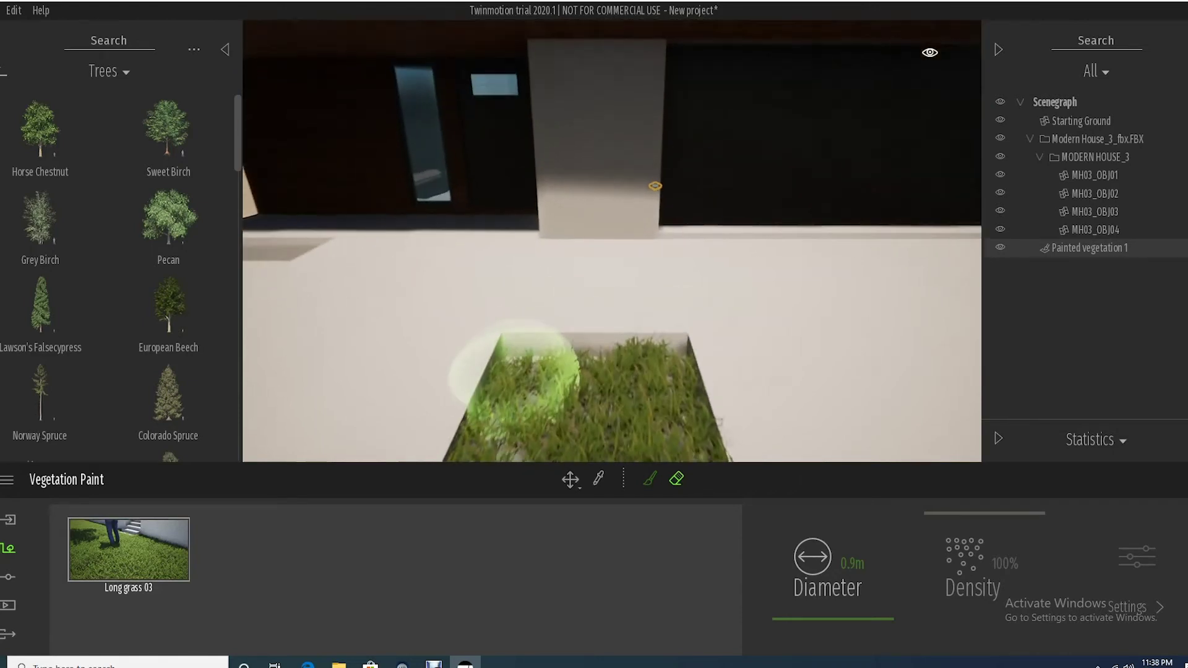
{"action": "scroll", "coordinate": [513, 372], "scroll_direction": "down", "scroll_amount": 5}
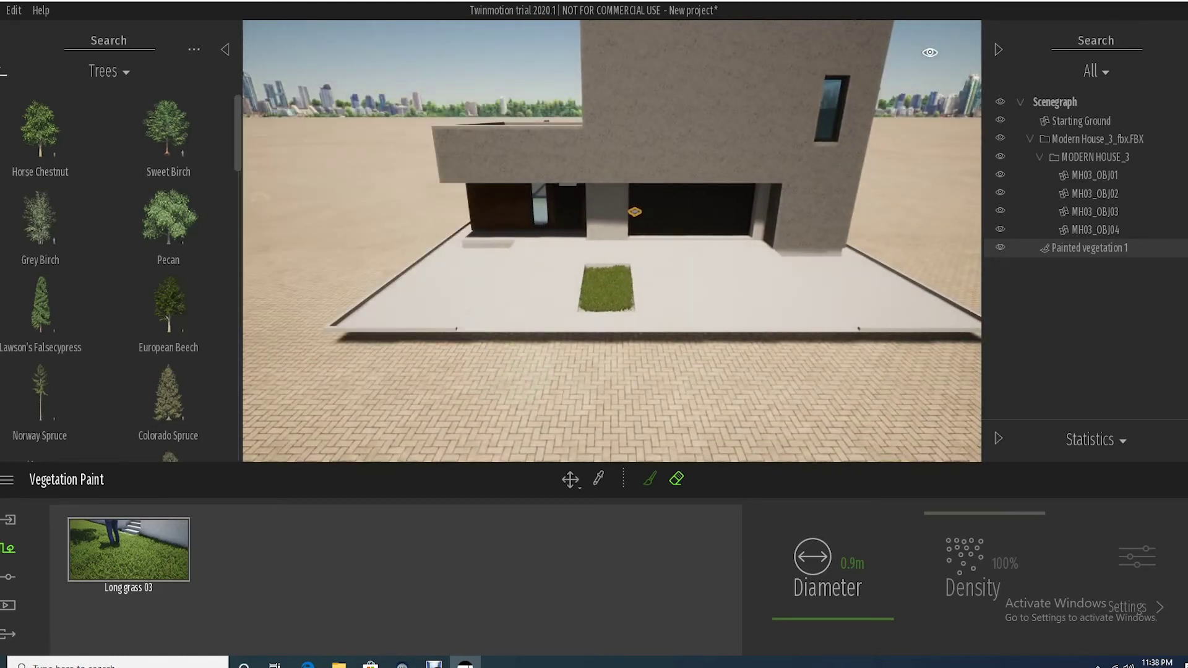
Apply the Concrete slabs 01 material to the driveway surface in front of the garage.
{"action": "left_click", "coordinate": [3, 73]}
{"action": "left_click", "coordinate": [3, 73]}
{"action": "left_click", "coordinate": [43, 138]}
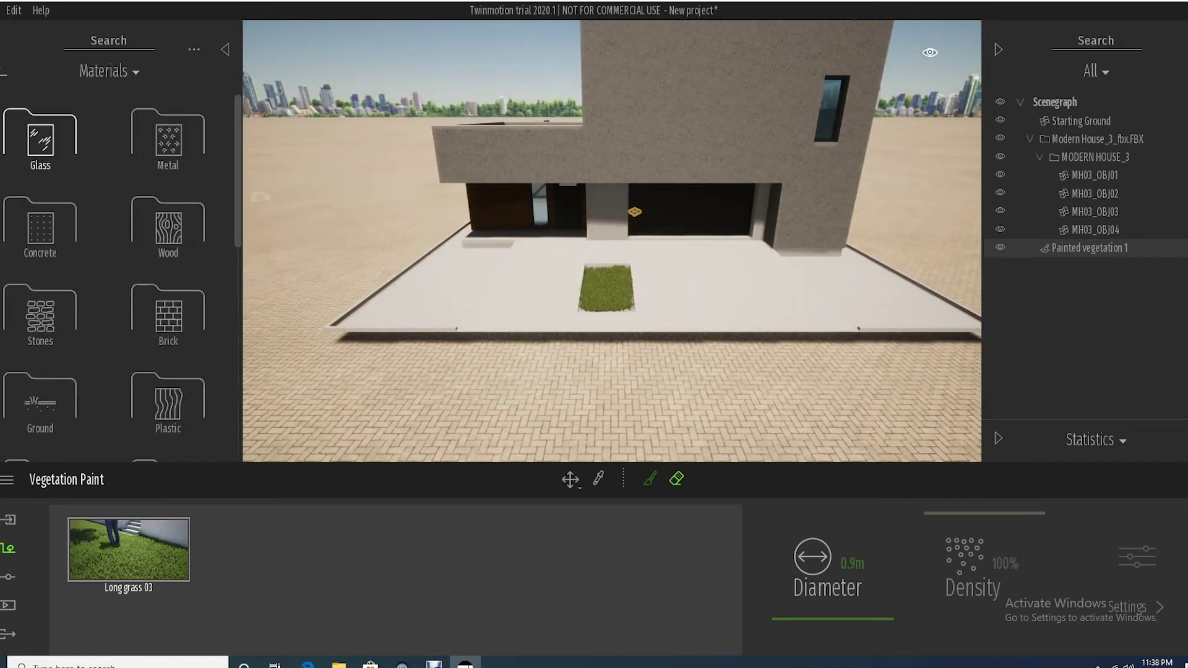
{"action": "left_click", "coordinate": [40, 226]}
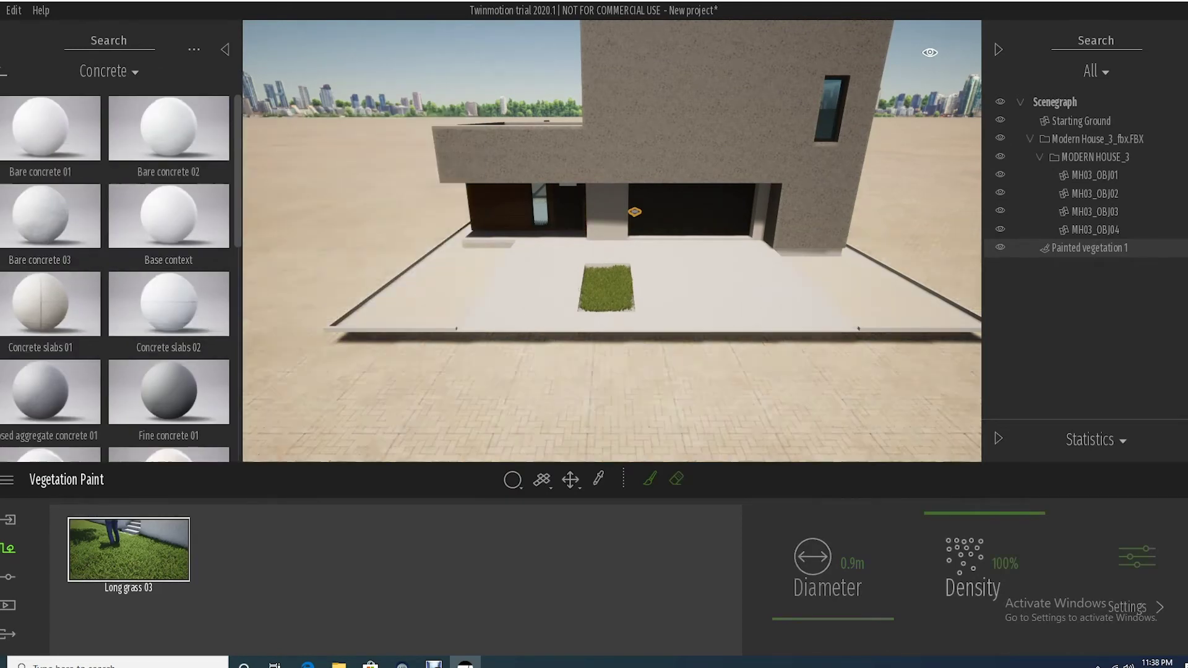
{"action": "left_click_drag", "start_coordinate": [40, 304], "coordinate": [699, 288]}
Set the scale of the driveway's Concrete slabs 01 material to 9.86.
{"action": "scroll", "coordinate": [612, 260], "scroll_direction": "up", "scroll_amount": 5}
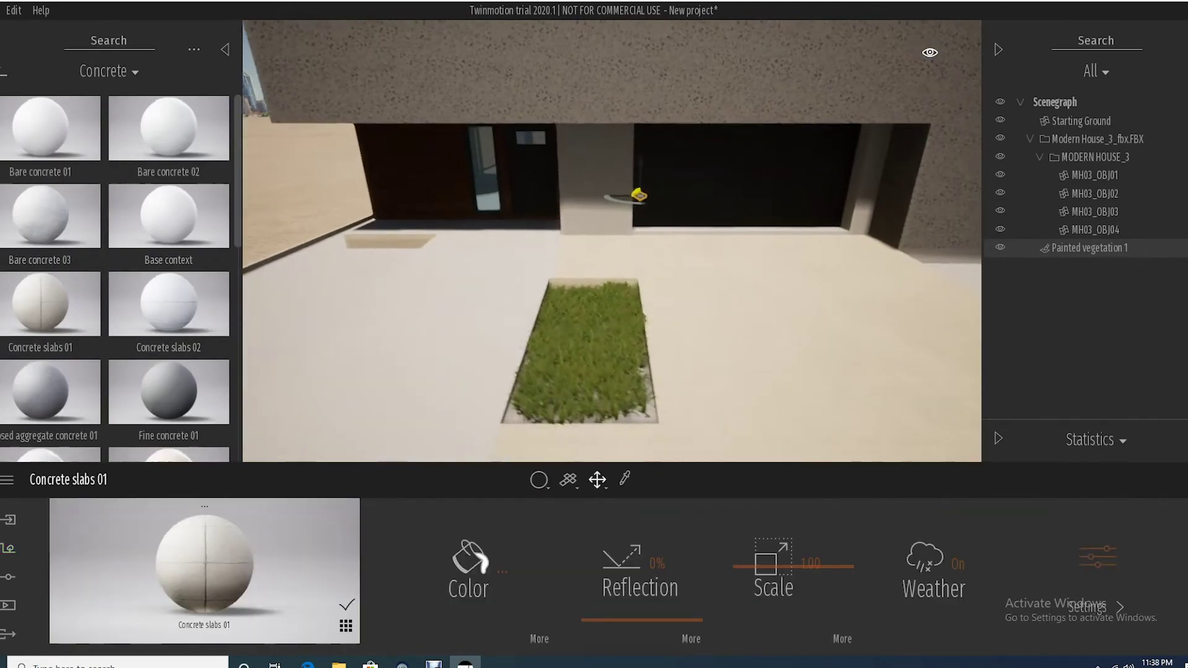
{"action": "middle_click_drag", "start_coordinate": [612, 297], "coordinate": [508, 235]}
{"action": "left_click_drag", "start_coordinate": [793, 566], "coordinate": [793, 519]}
{"action": "left_click_drag", "start_coordinate": [829, 566], "coordinate": [841, 566]}
Apply the Fine concrete 01 material to the walkway leading to the front door.
{"action": "middle_click_drag", "start_coordinate": [612, 241], "coordinate": [609, 328]}
{"action": "right_click_drag", "start_coordinate": [609, 266], "coordinate": [678, 288]}
{"action": "middle_click_drag", "start_coordinate": [557, 266], "coordinate": [743, 247]}
{"action": "middle_click_drag", "start_coordinate": [612, 241], "coordinate": [675, 241]}
{"action": "scroll", "coordinate": [612, 241], "scroll_direction": "down", "scroll_amount": 6}
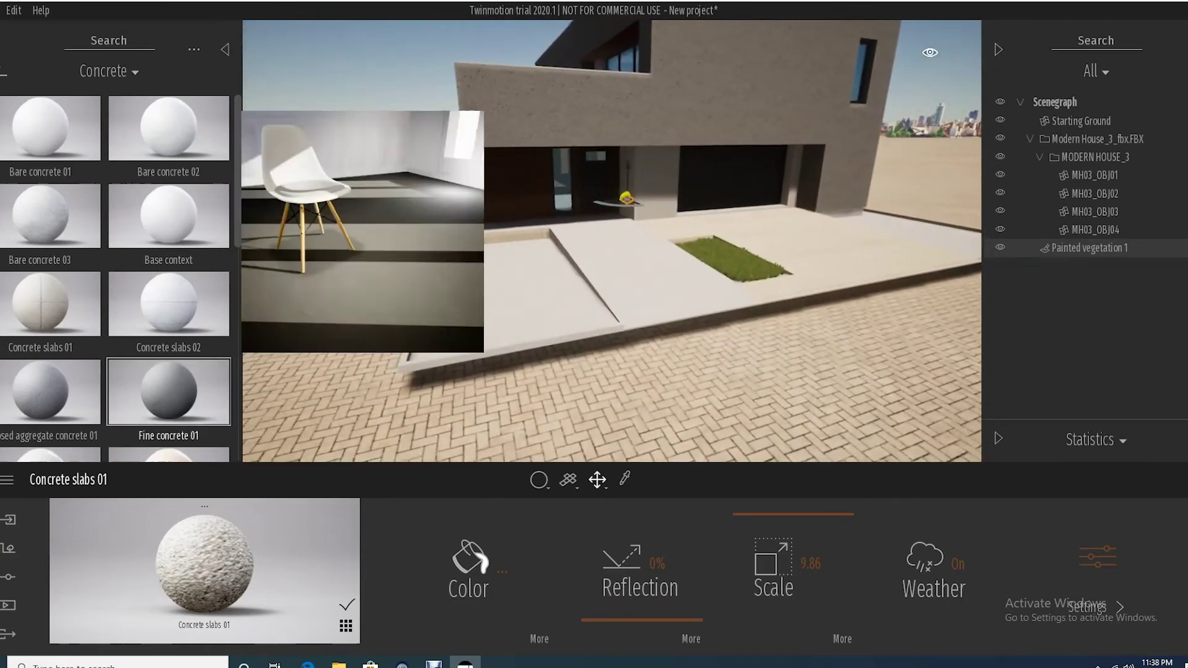
{"action": "left_click_drag", "start_coordinate": [148, 388], "coordinate": [647, 272]}
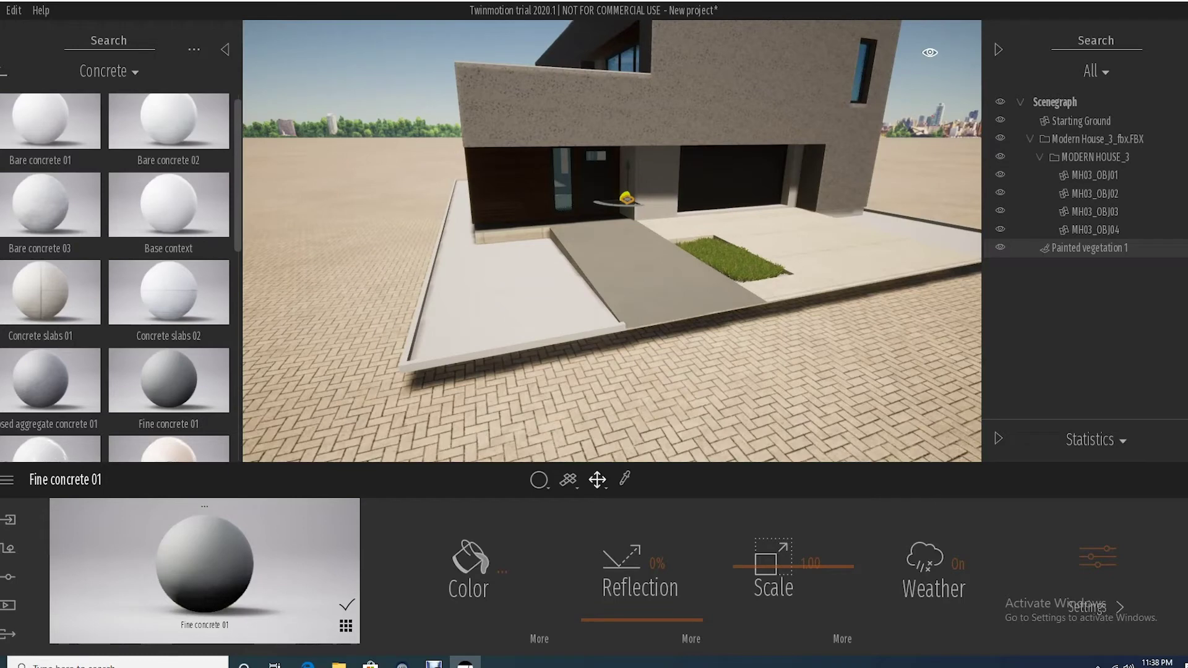
Paint Long grass 03 over the bordered plot beside the walkway and along the house's side.
{"action": "scroll", "coordinate": [114, 278], "scroll_direction": "down", "scroll_amount": 5}
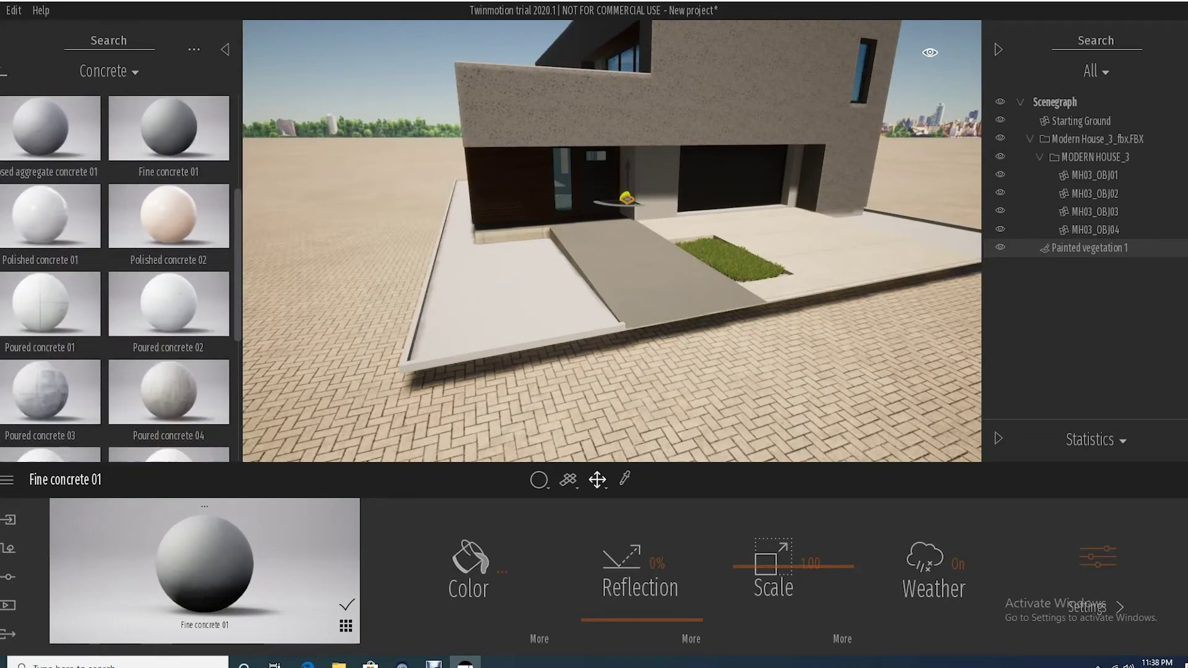
{"action": "left_click", "coordinate": [3, 72]}
{"action": "left_click", "coordinate": [6, 548]}
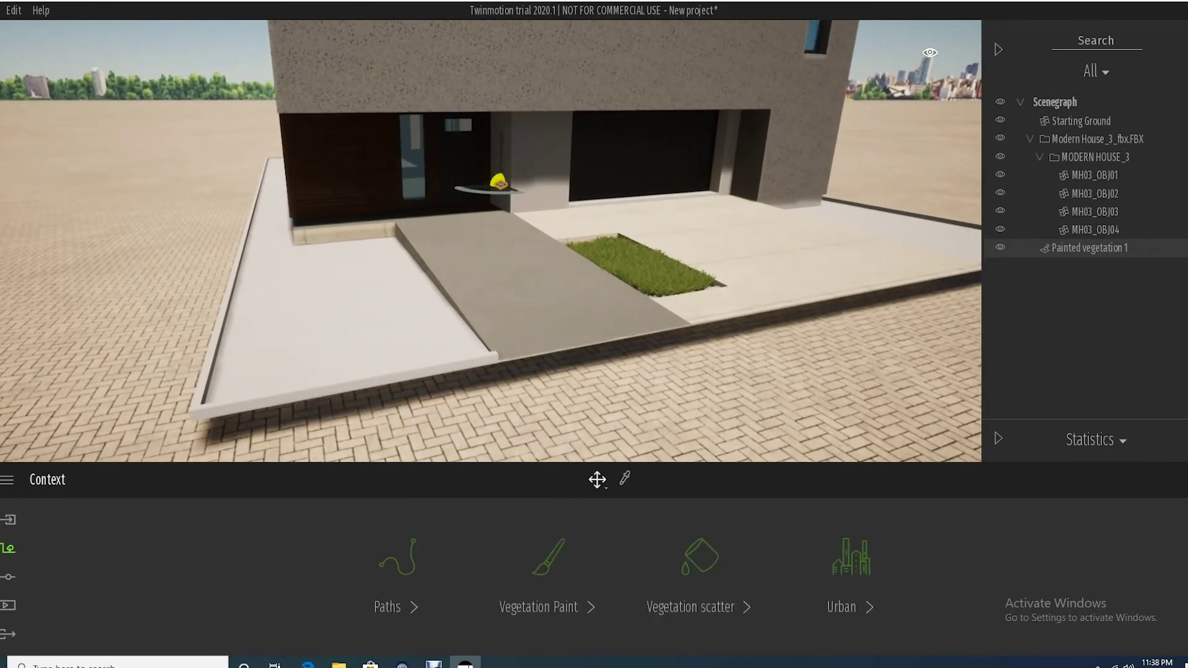
{"action": "left_click", "coordinate": [549, 558]}
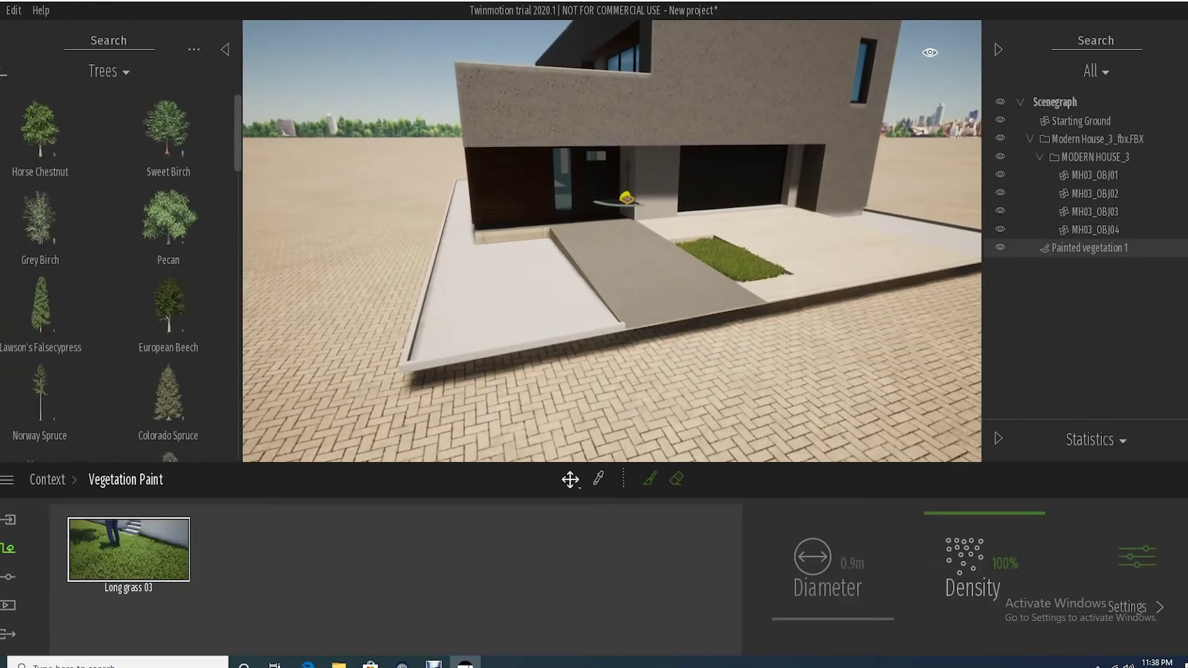
{"action": "mouse_move", "coordinate": [502, 297]}
{"action": "left_mouse_down"}
{"action": "mouse_move", "coordinate": [461, 294]}
{"action": "mouse_move", "coordinate": [533, 251]}
{"action": "mouse_move", "coordinate": [447, 251]}
{"action": "left_mouse_up"}
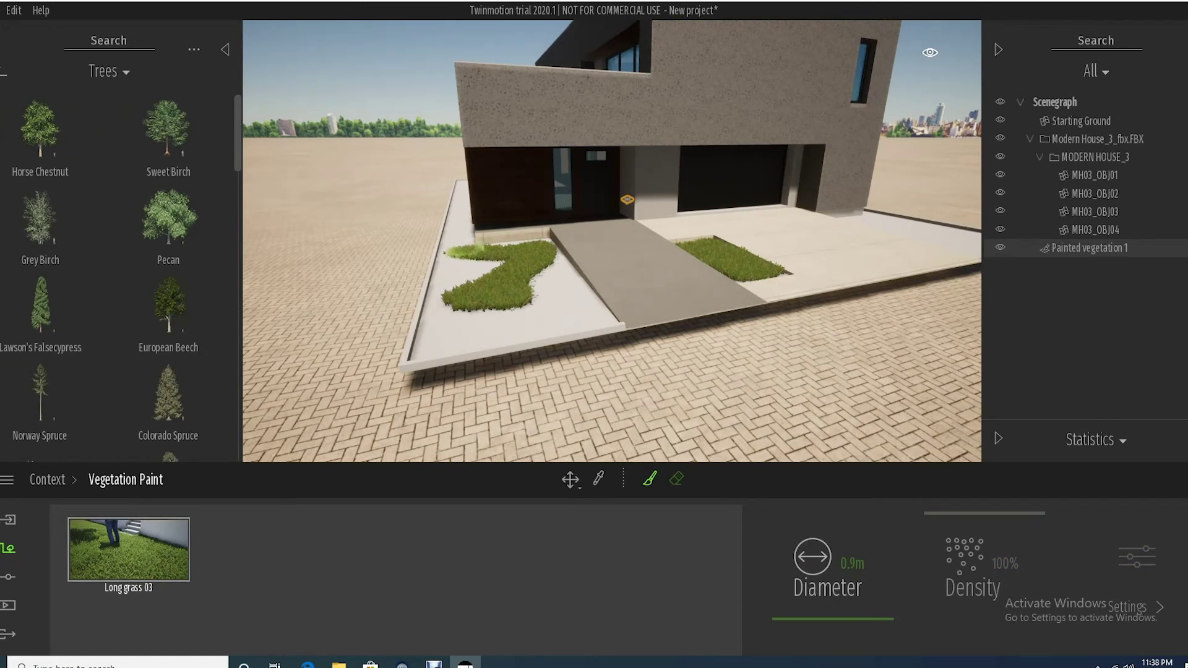
{"action": "mouse_move", "coordinate": [526, 241]}
{"action": "left_mouse_down"}
{"action": "mouse_move", "coordinate": [568, 312]}
{"action": "mouse_move", "coordinate": [447, 327]}
{"action": "mouse_move", "coordinate": [446, 275]}
{"action": "mouse_move", "coordinate": [473, 263]}
{"action": "mouse_move", "coordinate": [552, 315]}
{"action": "mouse_move", "coordinate": [539, 242]}
{"action": "mouse_move", "coordinate": [483, 255]}
{"action": "left_mouse_up"}
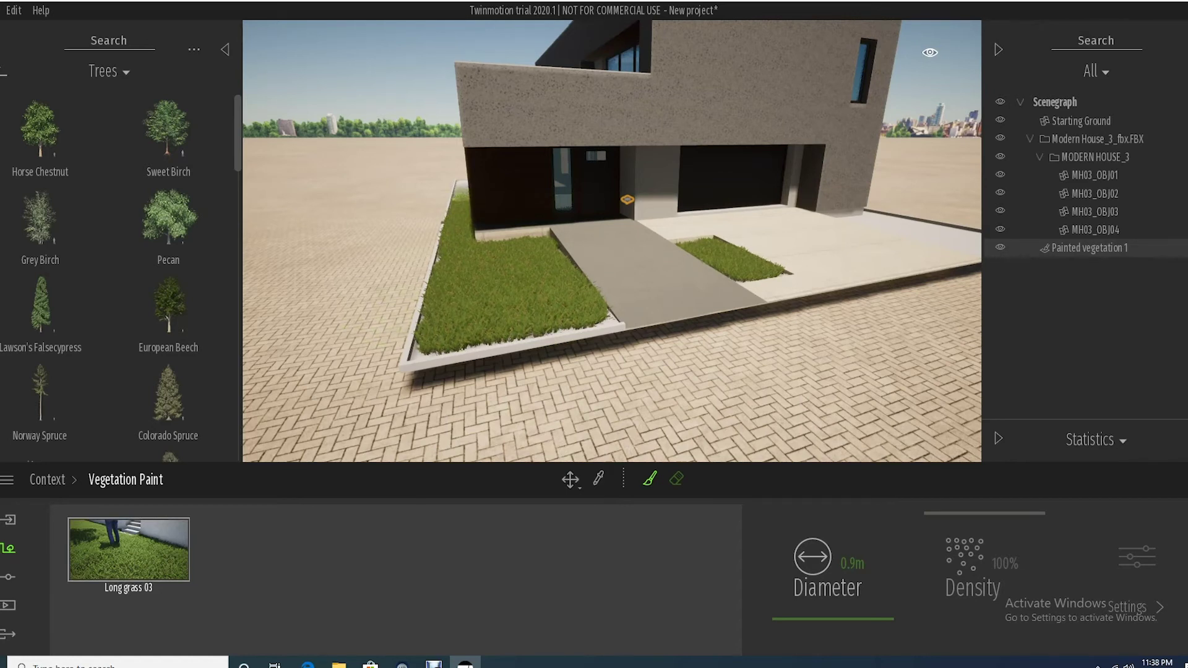
{"action": "left_click", "coordinate": [461, 203]}
Review the Fading of grass options in the preferences and apply the settings.
{"action": "left_click", "coordinate": [6, 480]}
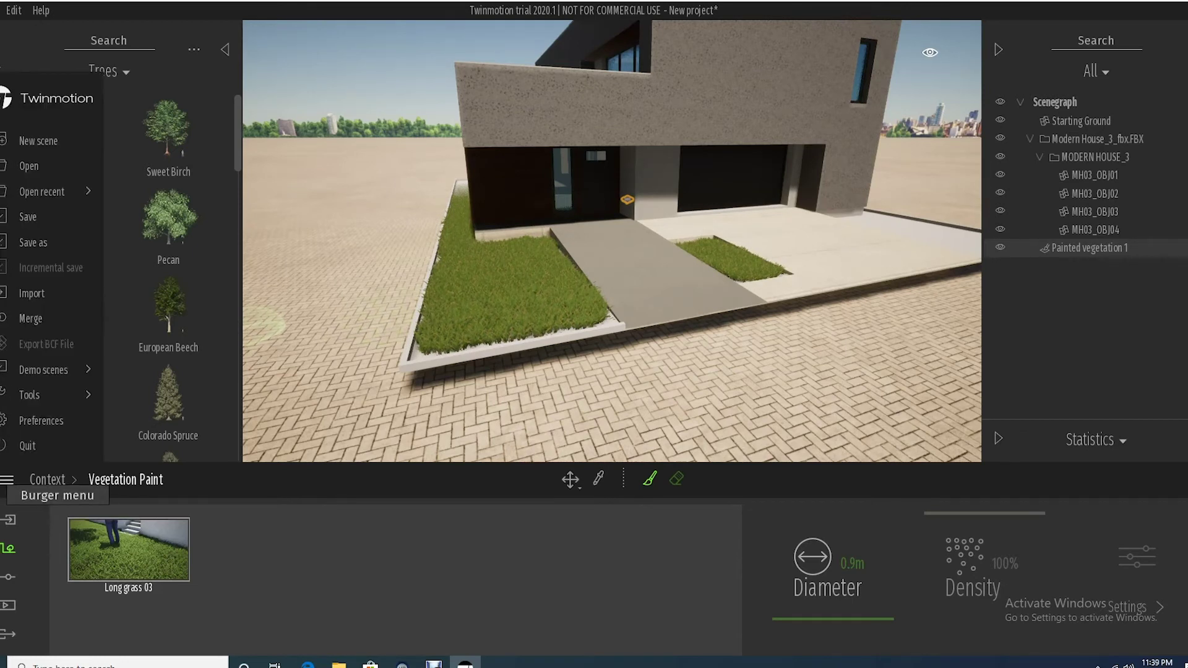
{"action": "left_click", "coordinate": [41, 420]}
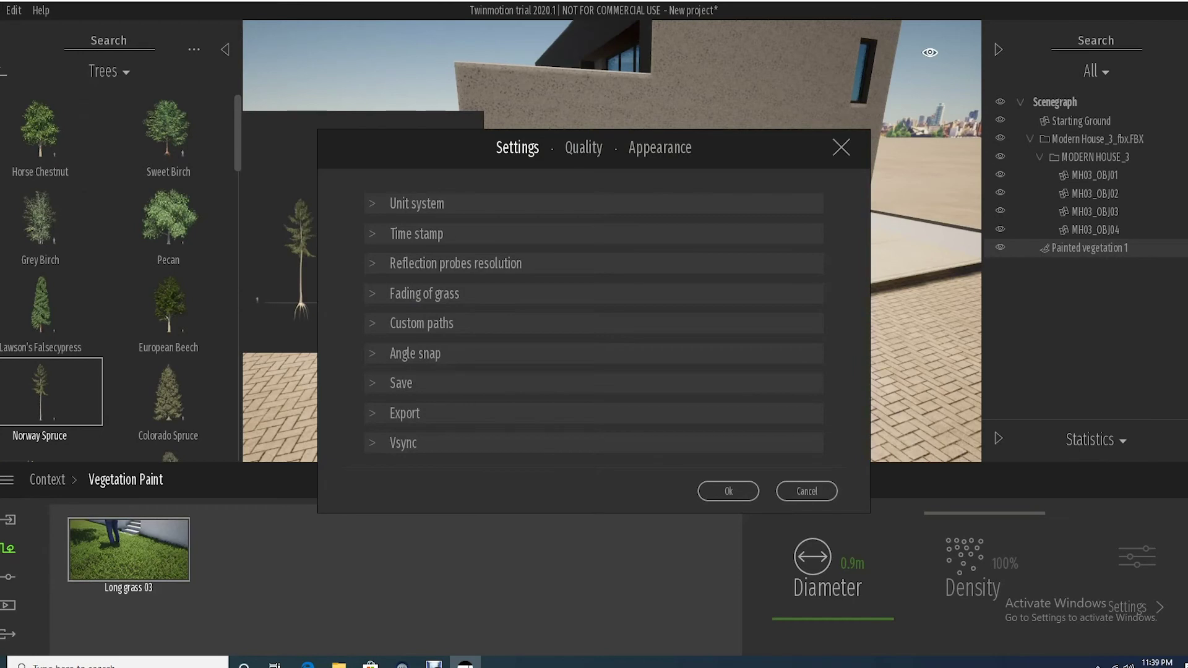
{"action": "left_click", "coordinate": [373, 294]}
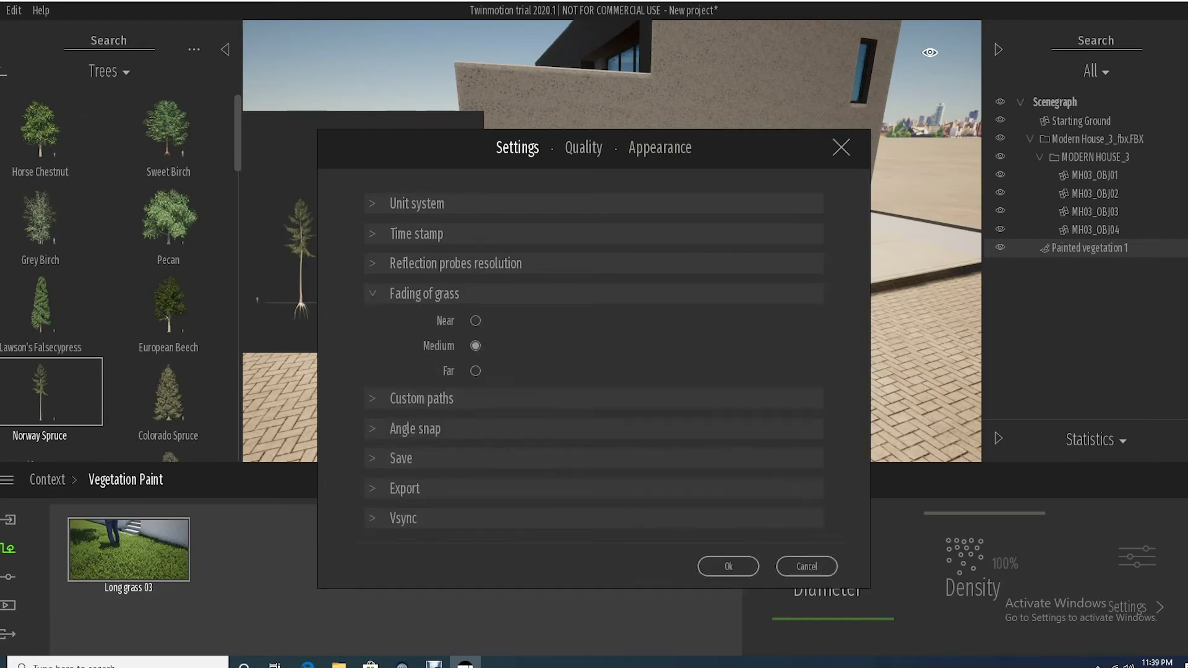
{"action": "left_click", "coordinate": [729, 566]}
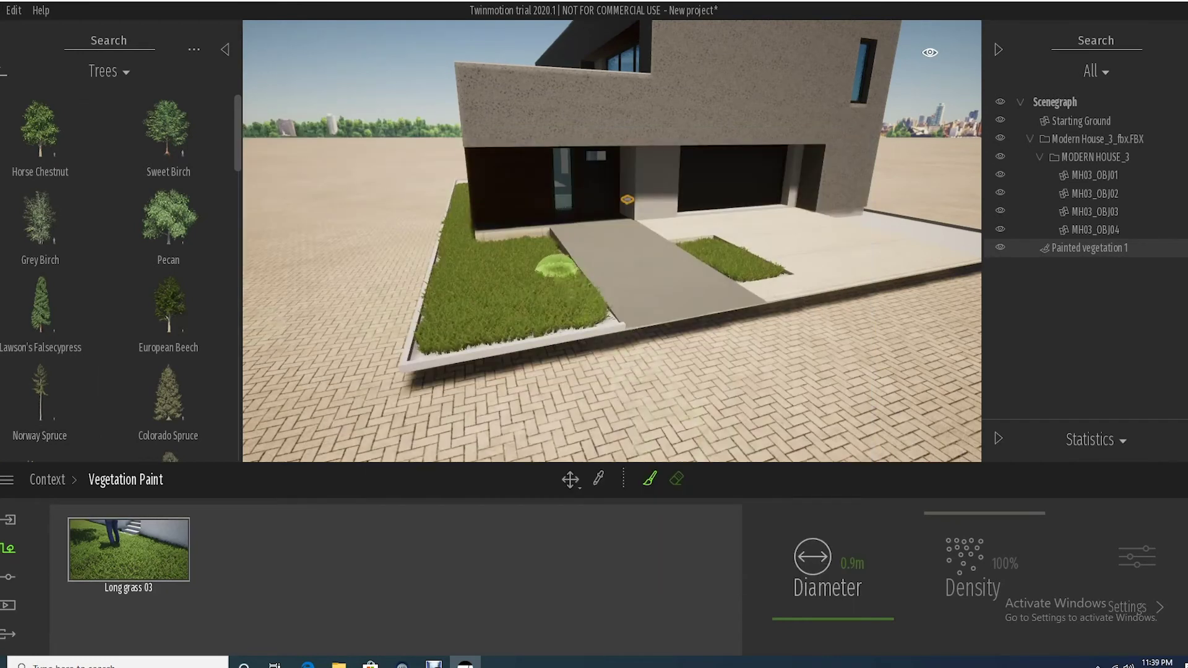
Paint Long grass 03 over the bordered plot on the far side of the driveway, beside the garage.
{"action": "key", "text": "d"}
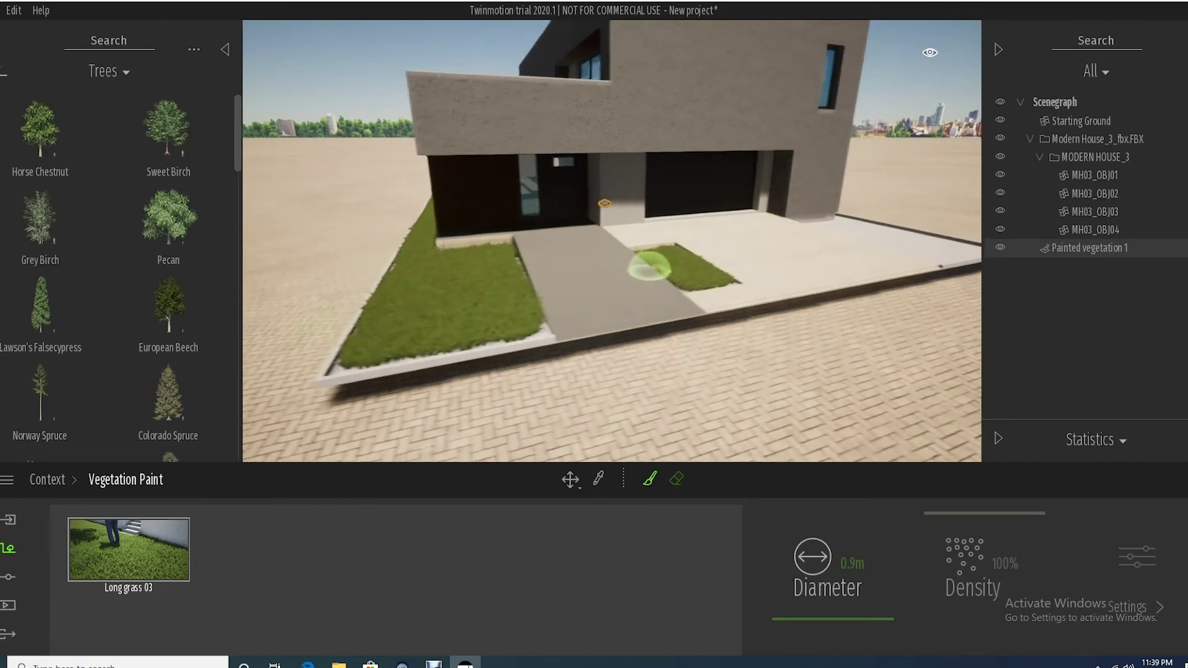
{"action": "right_click_drag", "start_coordinate": [649, 265], "coordinate": [600, 266]}
{"action": "key", "text": "d"}
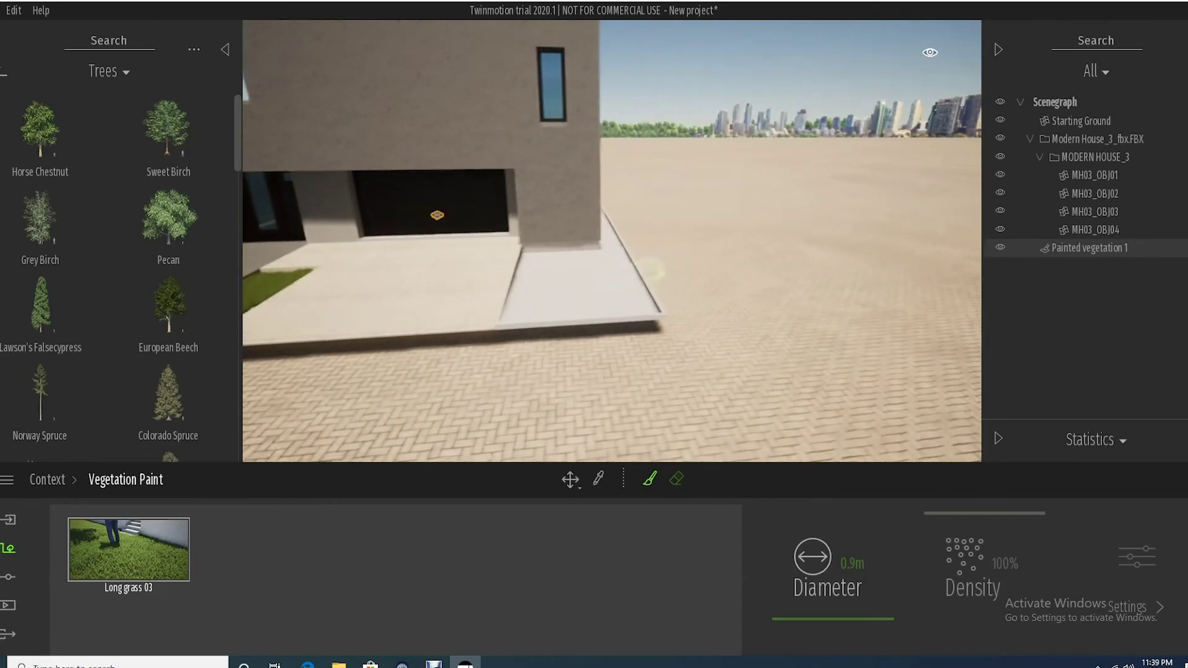
{"action": "key", "text": "w"}
{"action": "key", "text": "s"}
{"action": "key", "text": "w"}
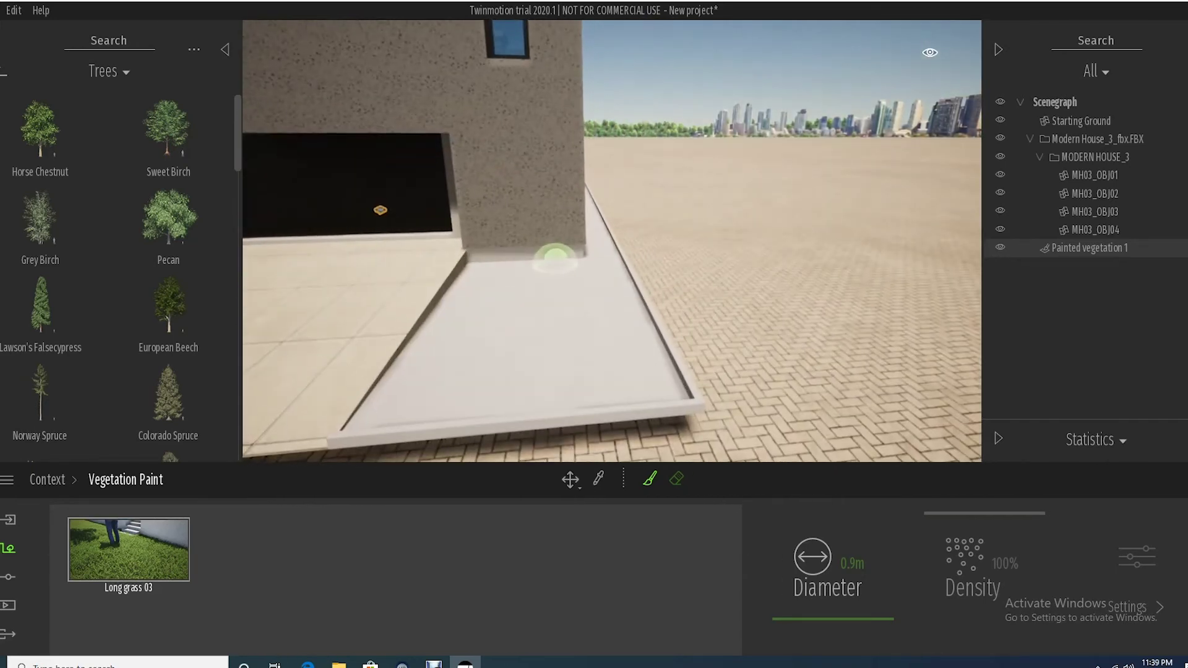
{"action": "mouse_move", "coordinate": [486, 270]}
{"action": "left_mouse_down"}
{"action": "mouse_move", "coordinate": [591, 272]}
{"action": "mouse_move", "coordinate": [560, 263]}
{"action": "mouse_move", "coordinate": [495, 276]}
{"action": "mouse_move", "coordinate": [470, 303]}
{"action": "left_mouse_up"}
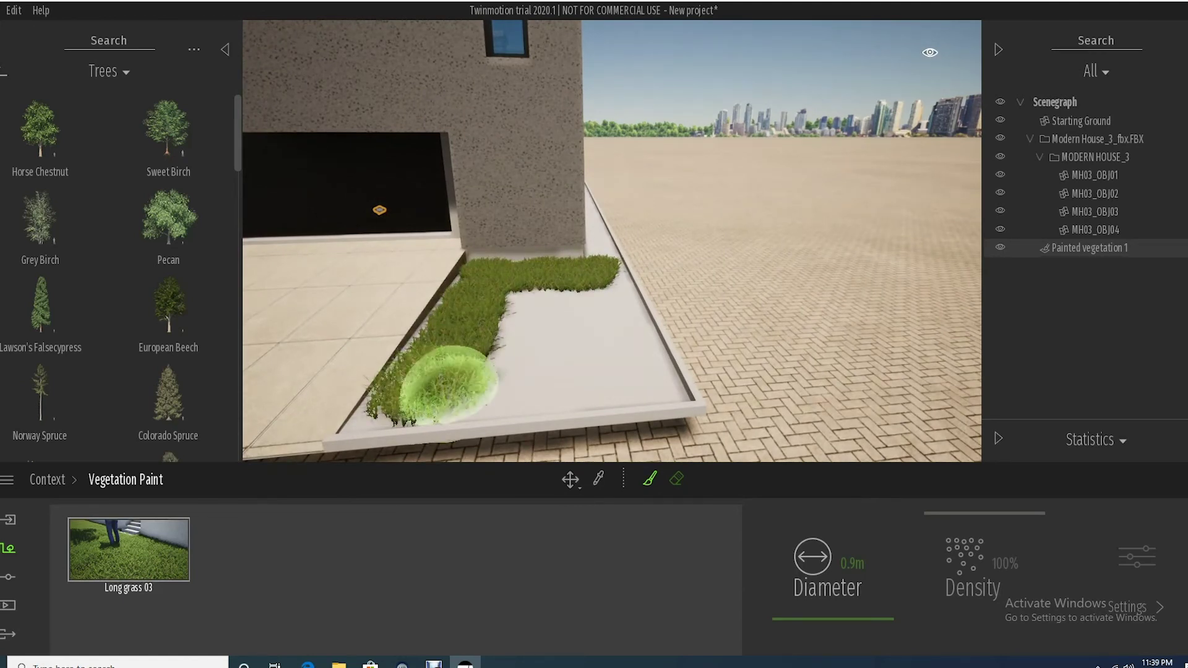
{"action": "mouse_move", "coordinate": [449, 384]}
{"action": "left_mouse_down"}
{"action": "mouse_move", "coordinate": [566, 387]}
{"action": "mouse_move", "coordinate": [597, 292]}
{"action": "mouse_move", "coordinate": [549, 278]}
{"action": "mouse_move", "coordinate": [552, 336]}
{"action": "mouse_move", "coordinate": [505, 322]}
{"action": "mouse_move", "coordinate": [475, 274]}
{"action": "mouse_move", "coordinate": [411, 392]}
{"action": "mouse_move", "coordinate": [553, 362]}
{"action": "mouse_move", "coordinate": [564, 305]}
{"action": "mouse_move", "coordinate": [604, 276]}
{"action": "left_mouse_up"}
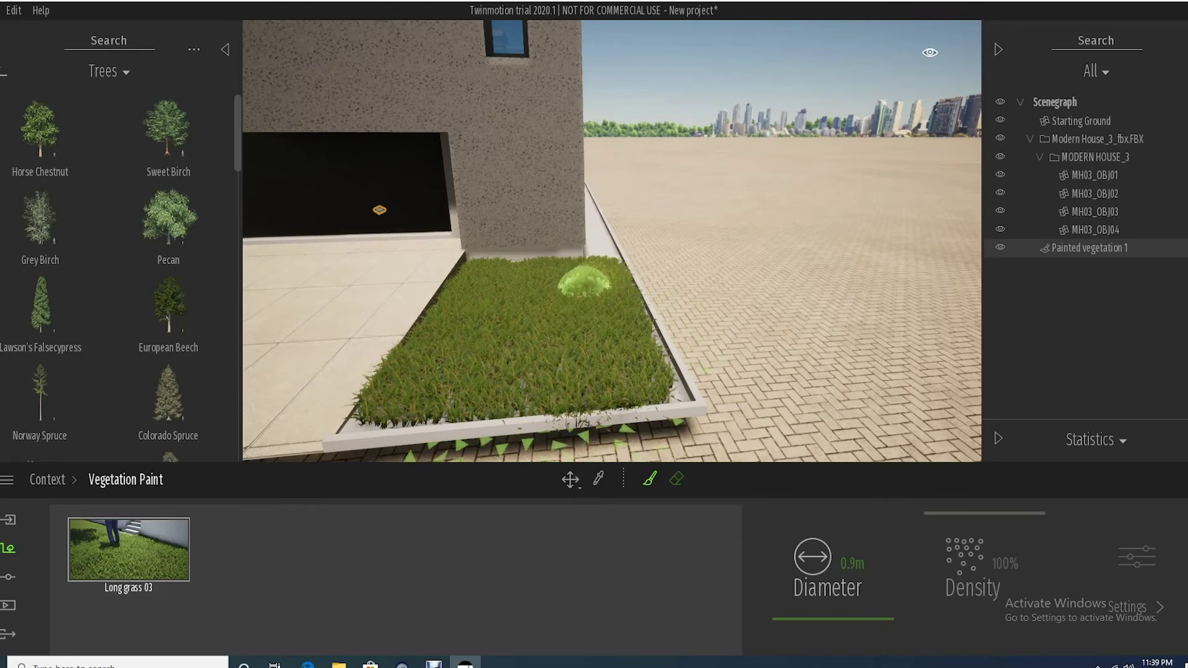
Review the house front and its painted grass plots from several distances and angles.
{"action": "scroll", "coordinate": [560, 296], "scroll_direction": "up", "scroll_amount": 3}
{"action": "scroll", "coordinate": [561, 302], "scroll_direction": "down", "scroll_amount": 7}
{"action": "middle_click_drag", "start_coordinate": [577, 304], "coordinate": [536, 313]}
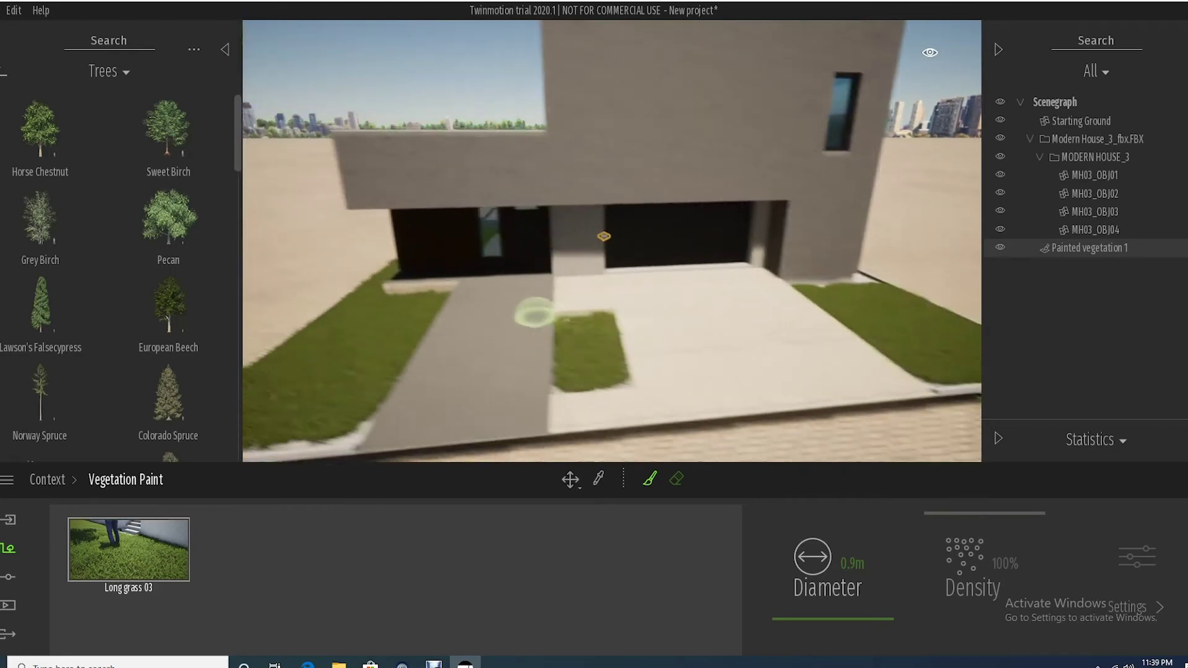
{"action": "scroll", "coordinate": [536, 314], "scroll_direction": "down", "scroll_amount": 3}
{"action": "right_click_drag", "start_coordinate": [536, 313], "coordinate": [522, 323]}
{"action": "middle_click_drag", "start_coordinate": [522, 323], "coordinate": [523, 319]}
{"action": "scroll", "coordinate": [523, 323], "scroll_direction": "down", "scroll_amount": 3}
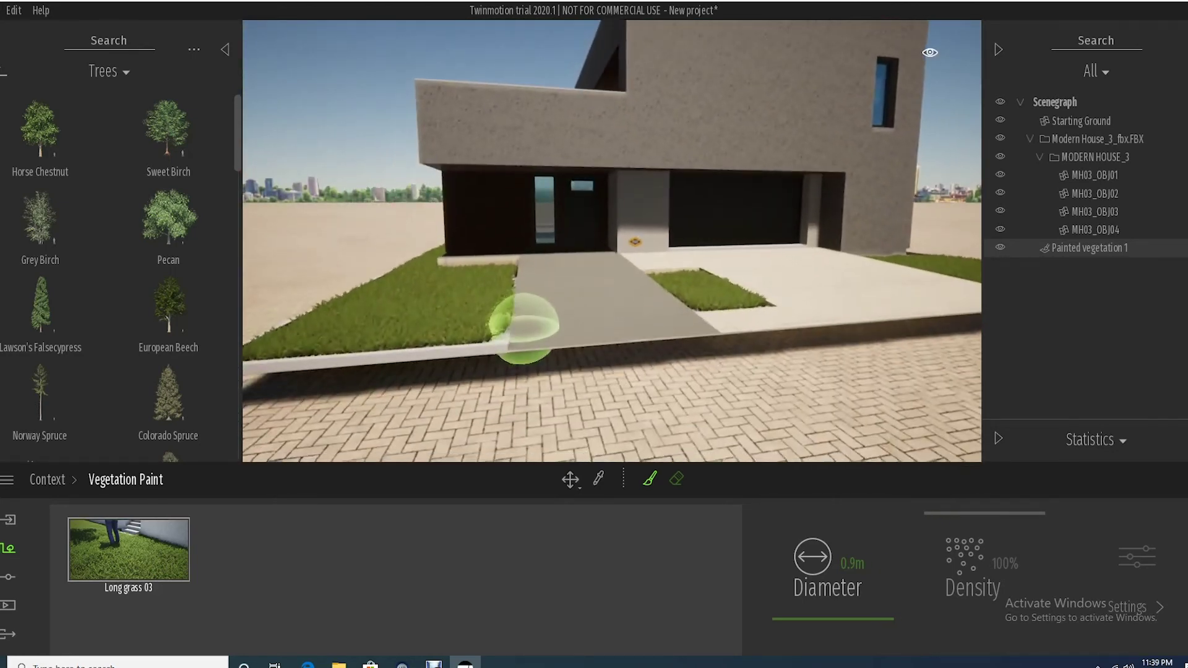
{"action": "mouse_move", "coordinate": [575, 302]}
{"action": "right_mouse_down"}
{"action": "mouse_move", "coordinate": [602, 292]}
{"action": "mouse_move", "coordinate": [573, 299]}
{"action": "right_mouse_up"}
{"action": "scroll", "coordinate": [574, 302], "scroll_direction": "down", "scroll_amount": 2}
{"action": "scroll", "coordinate": [574, 303], "scroll_direction": "down", "scroll_amount": 3}
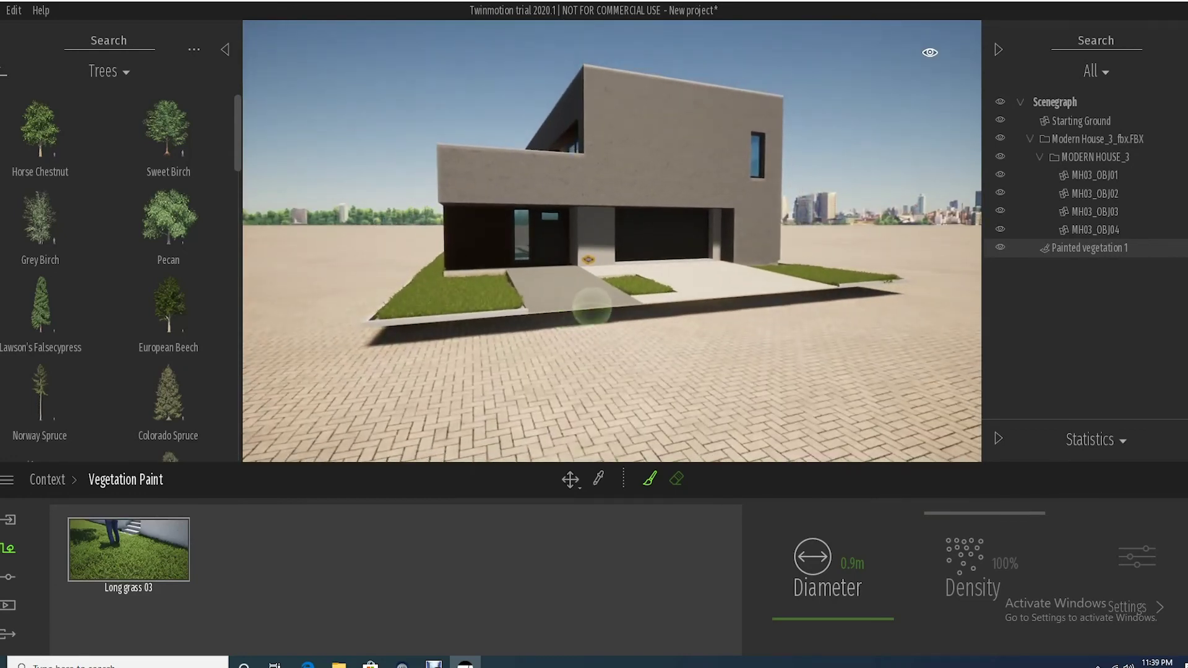
Apply the Grass 1 material from the Nature ground materials to the paved terrain around the house.
{"action": "left_click", "coordinate": [3, 72]}
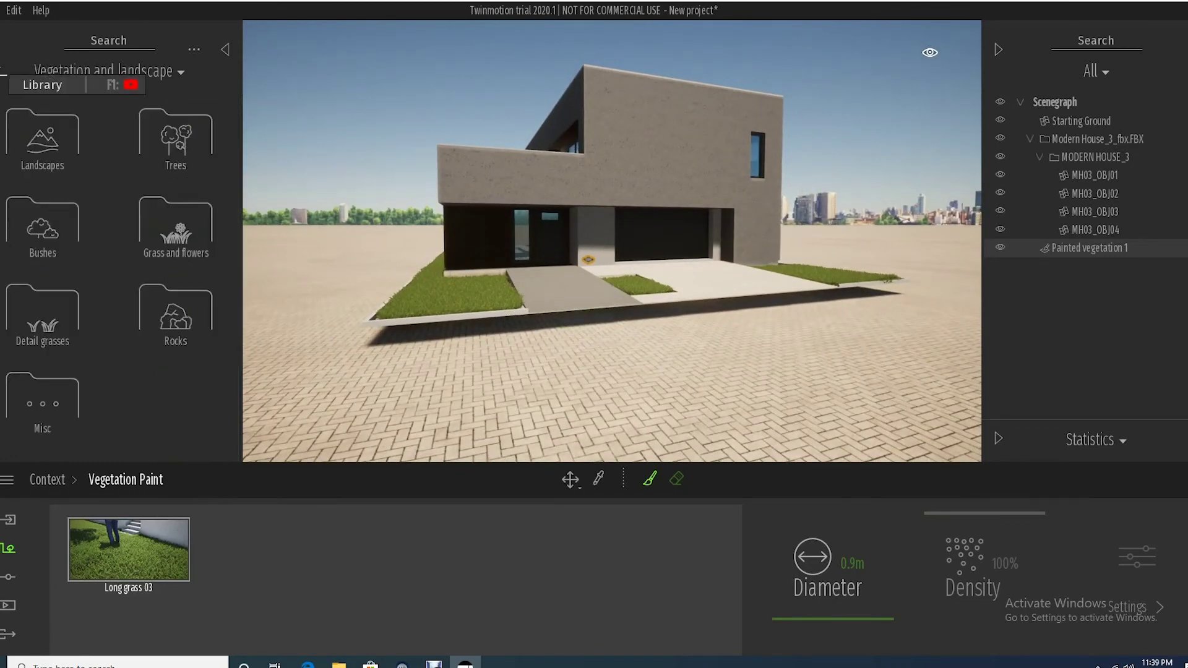
{"action": "left_click", "coordinate": [2, 72]}
{"action": "left_click", "coordinate": [40, 138]}
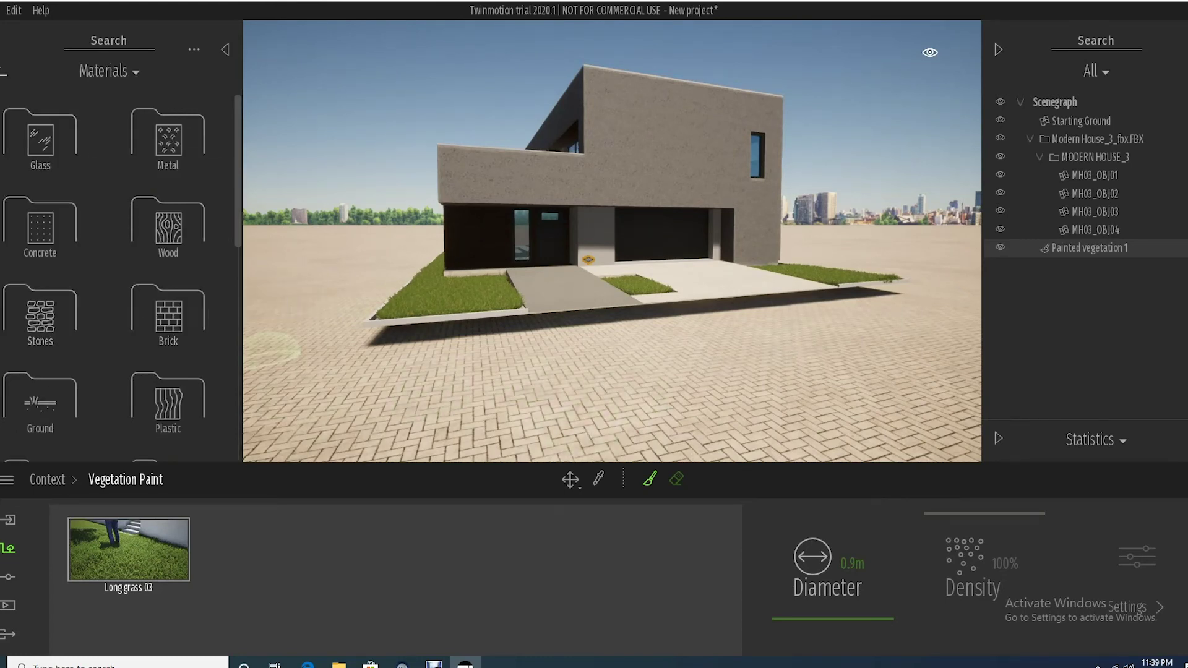
{"action": "left_click", "coordinate": [108, 71]}
{"action": "left_click", "coordinate": [172, 133]}
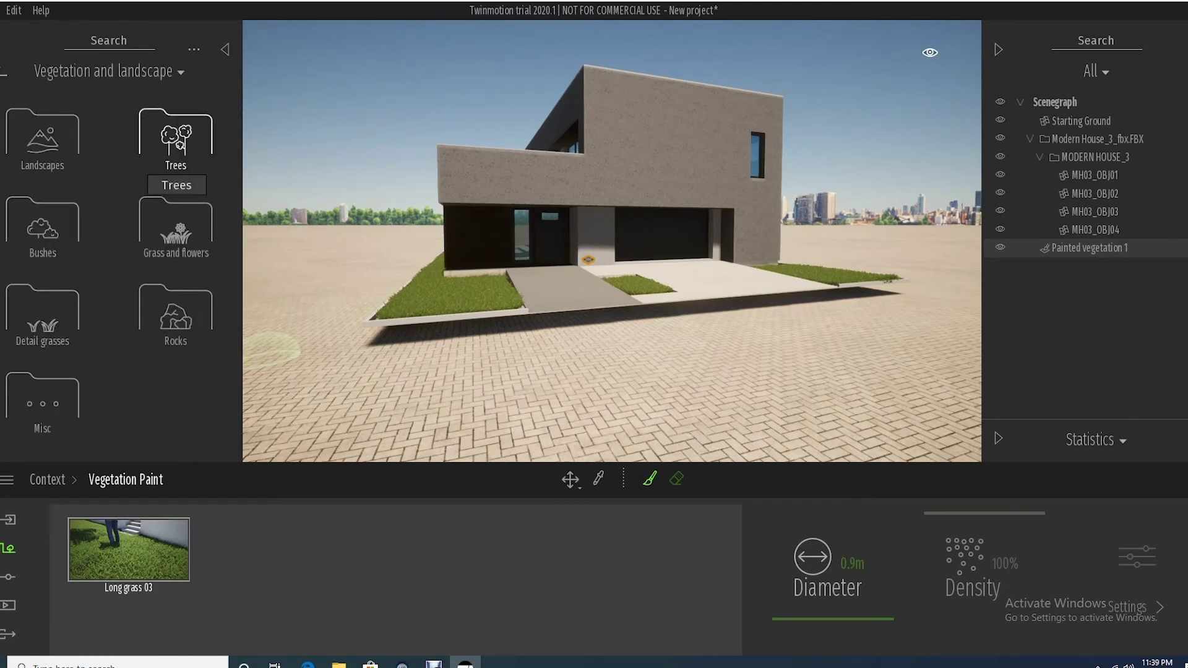
{"action": "left_click", "coordinate": [108, 71]}
{"action": "left_click", "coordinate": [41, 133]}
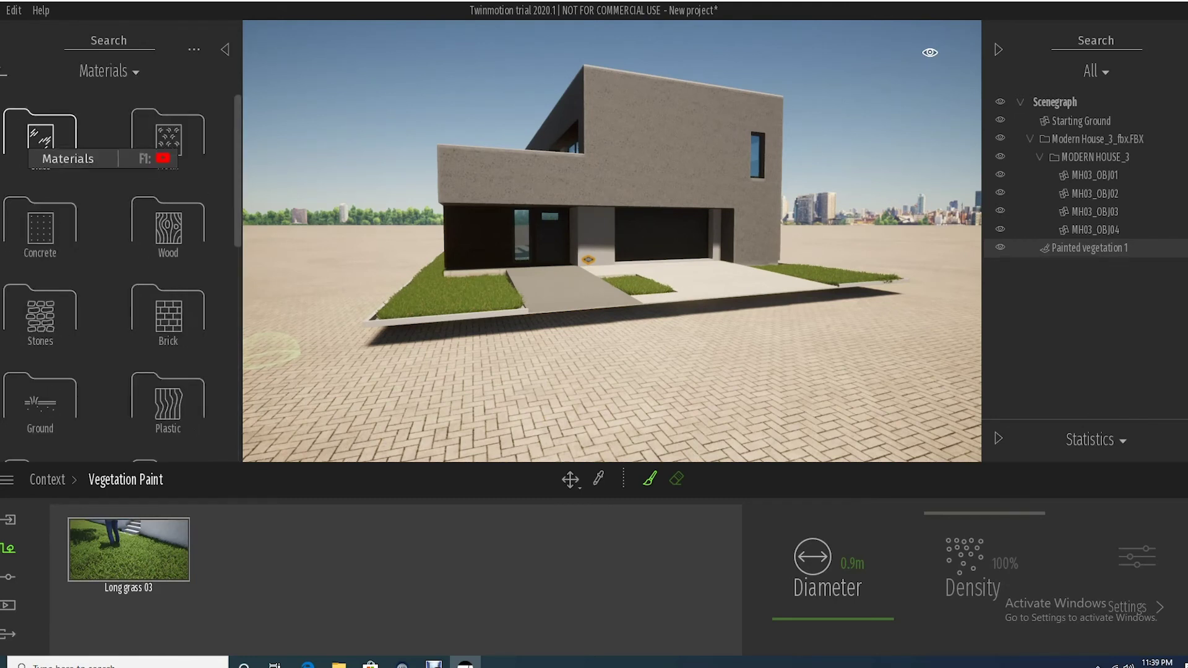
{"action": "scroll", "coordinate": [118, 278], "scroll_direction": "down", "scroll_amount": 5}
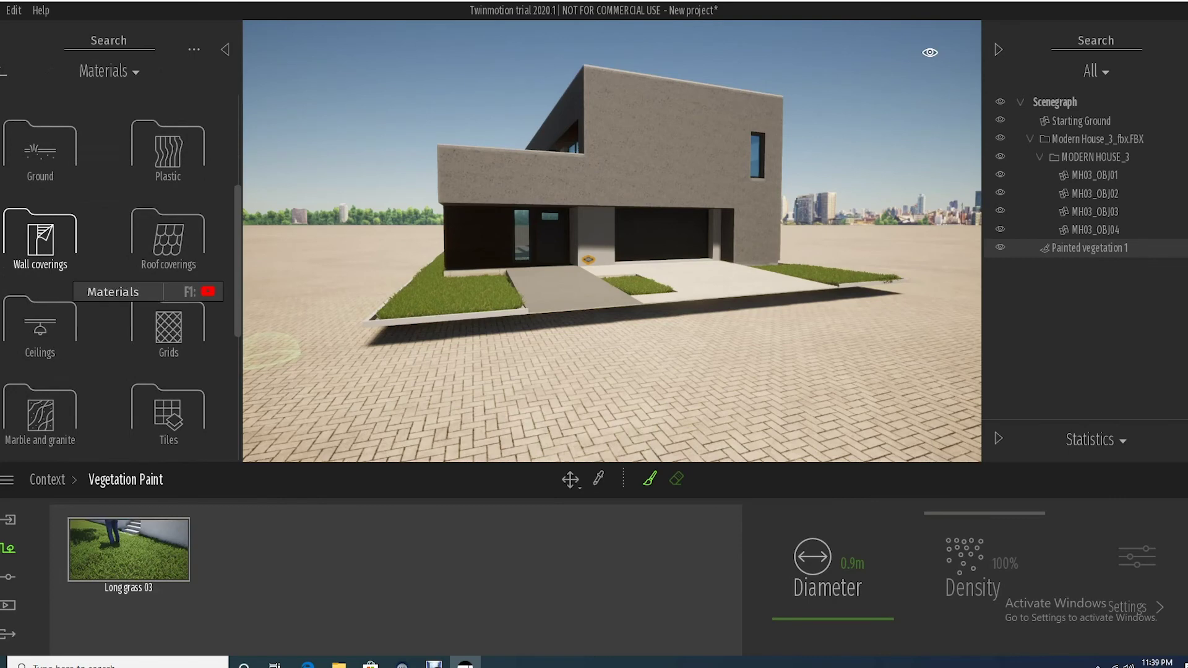
{"action": "left_click", "coordinate": [40, 146]}
{"action": "left_click", "coordinate": [166, 141]}
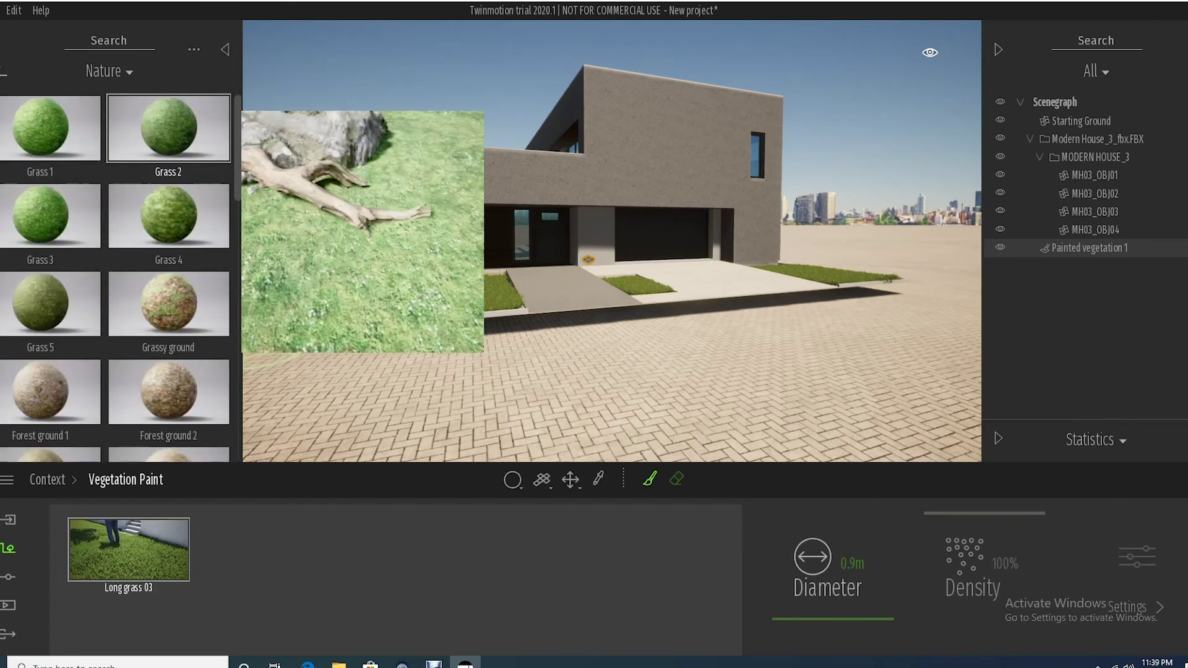
{"action": "left_click_drag", "start_coordinate": [41, 128], "coordinate": [681, 397]}
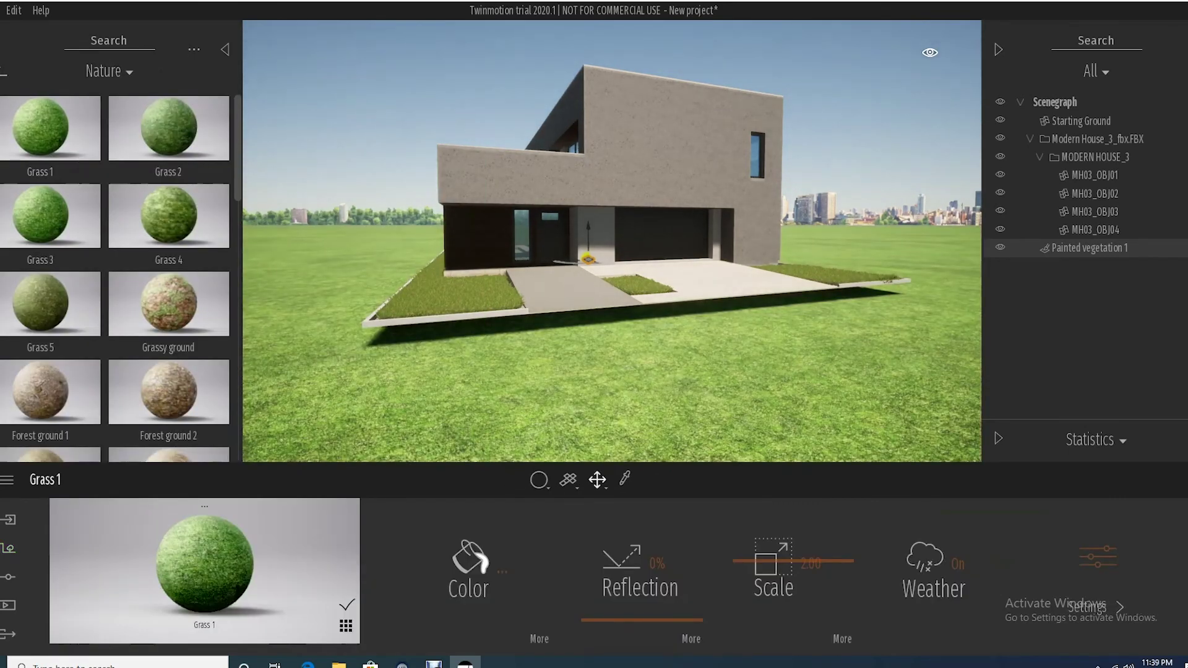
Try to lower the house, first alone and again together with its painted vegetation, and undo the moves.
{"action": "left_click", "coordinate": [588, 258]}
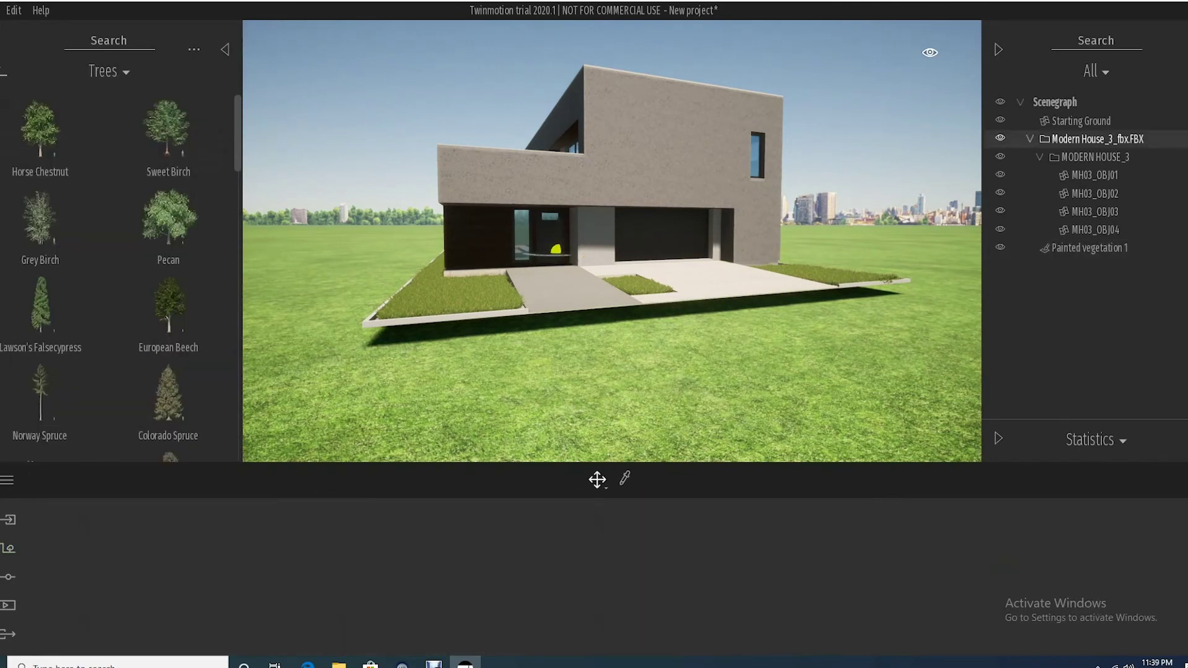
{"action": "left_click_drag", "start_coordinate": [559, 220], "coordinate": [559, 228]}
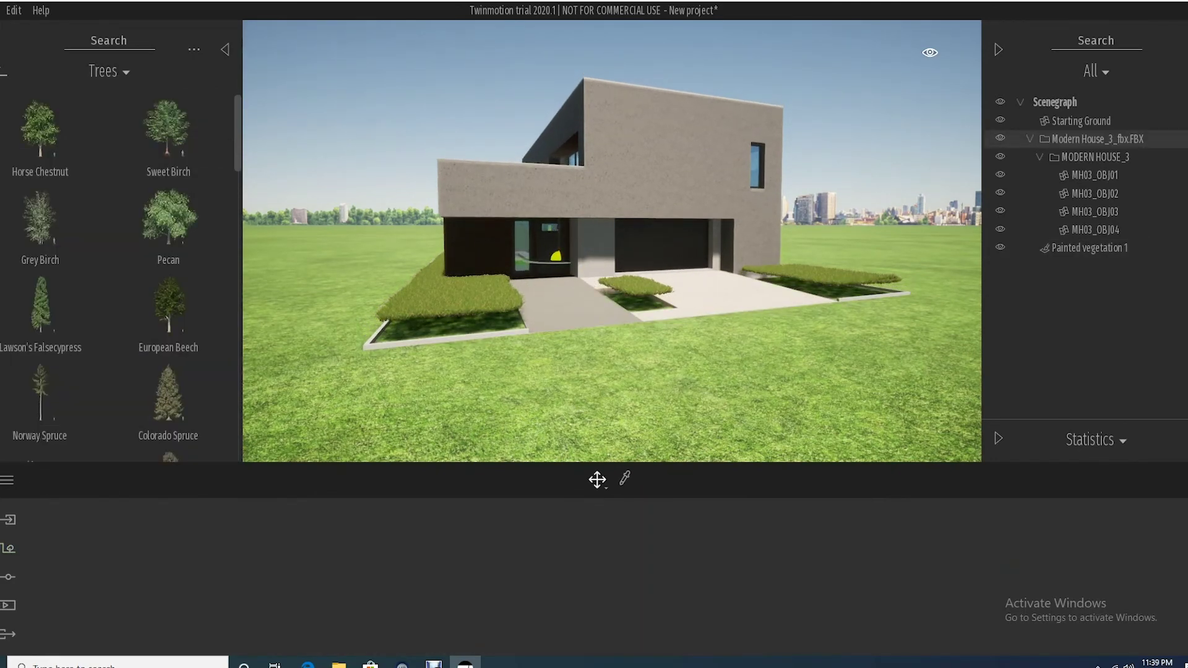
{"action": "left_click_drag", "start_coordinate": [556, 256], "coordinate": [556, 249]}
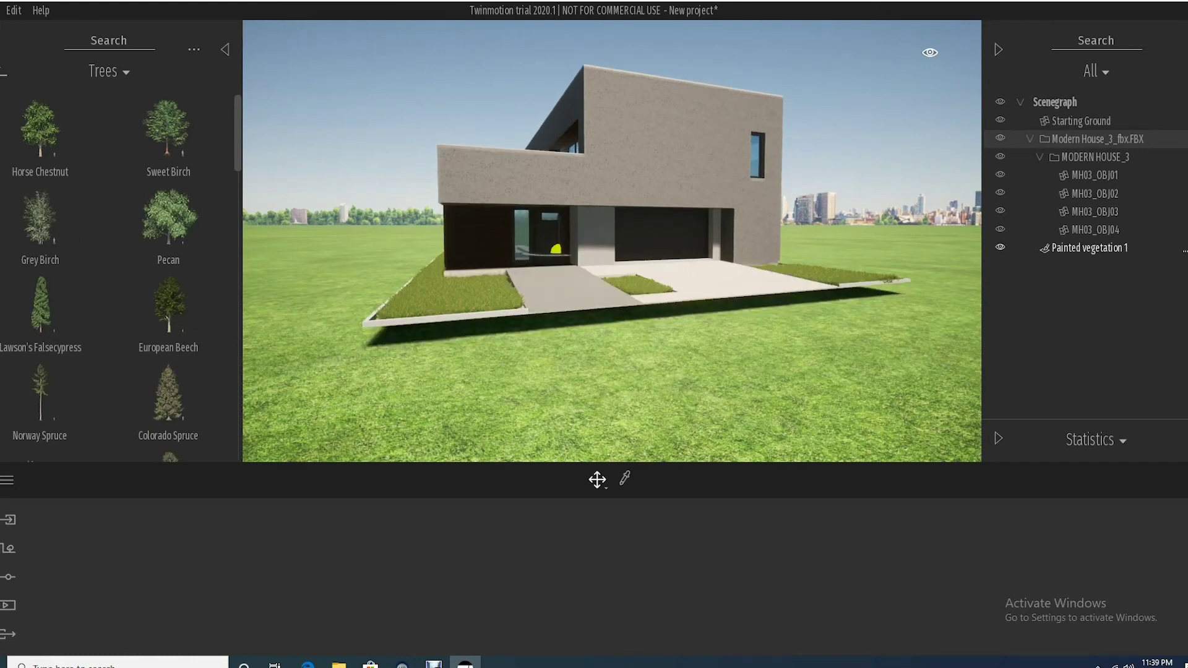
{"action": "left_click", "coordinate": [1097, 139], "text": "ctrl"}
{"action": "left_click_drag", "start_coordinate": [560, 252], "coordinate": [560, 259]}
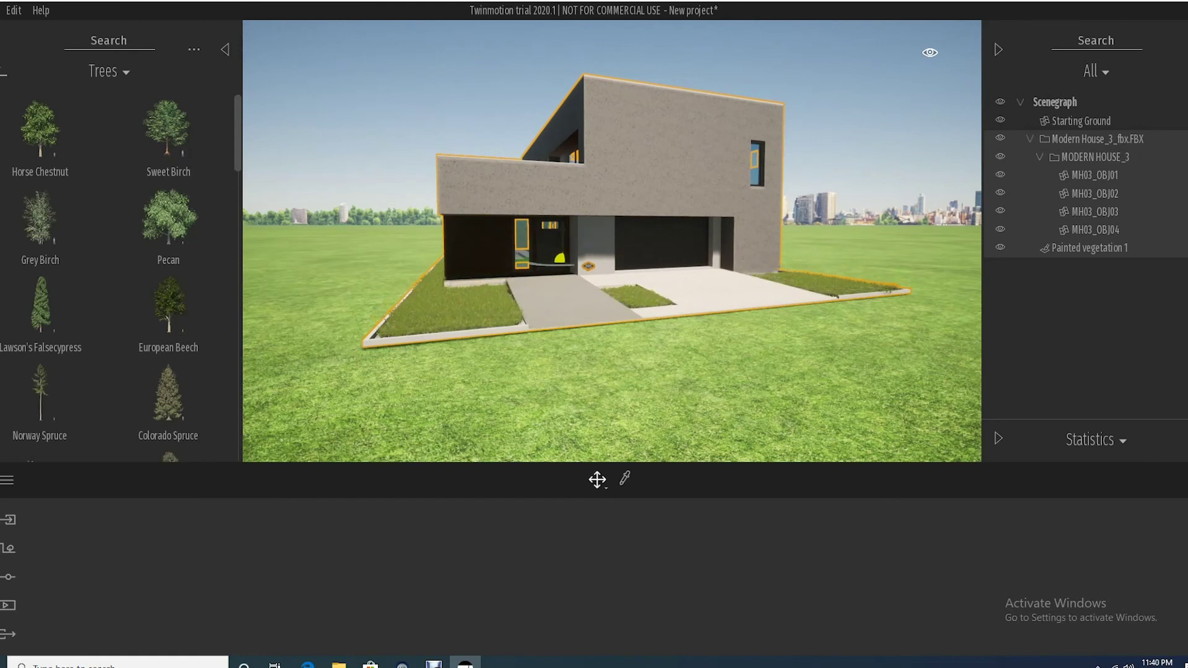
{"action": "left_click", "coordinate": [1095, 175]}
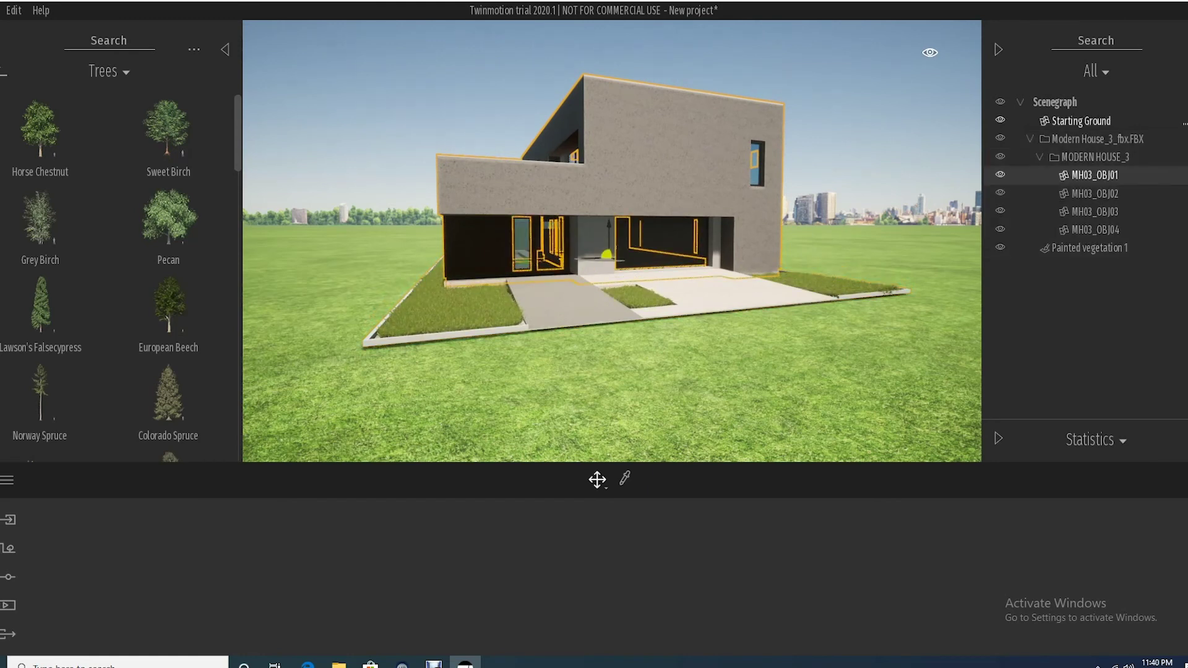
{"action": "key", "text": "ctrl+z"}
{"action": "key", "text": "ctrl+z"}
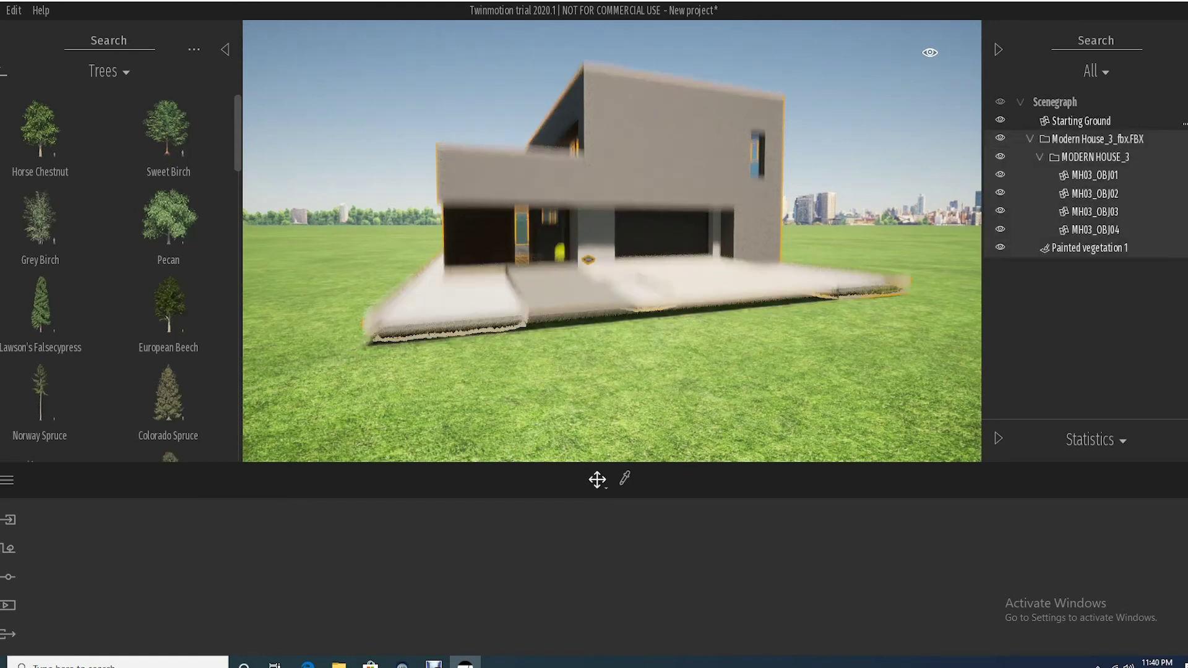
Raise the Starting Ground by about 0.39 to close the gap beneath the house's base, and deselect it.
{"action": "left_click", "coordinate": [1081, 121]}
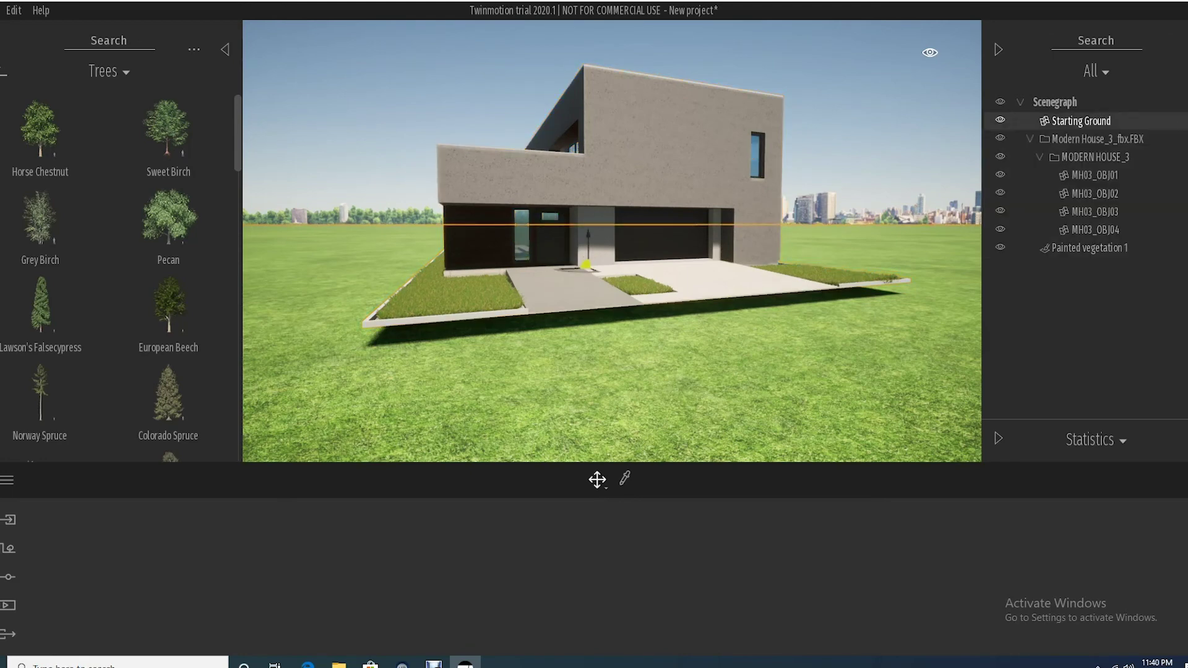
{"action": "left_click_drag", "start_coordinate": [586, 265], "coordinate": [586, 255]}
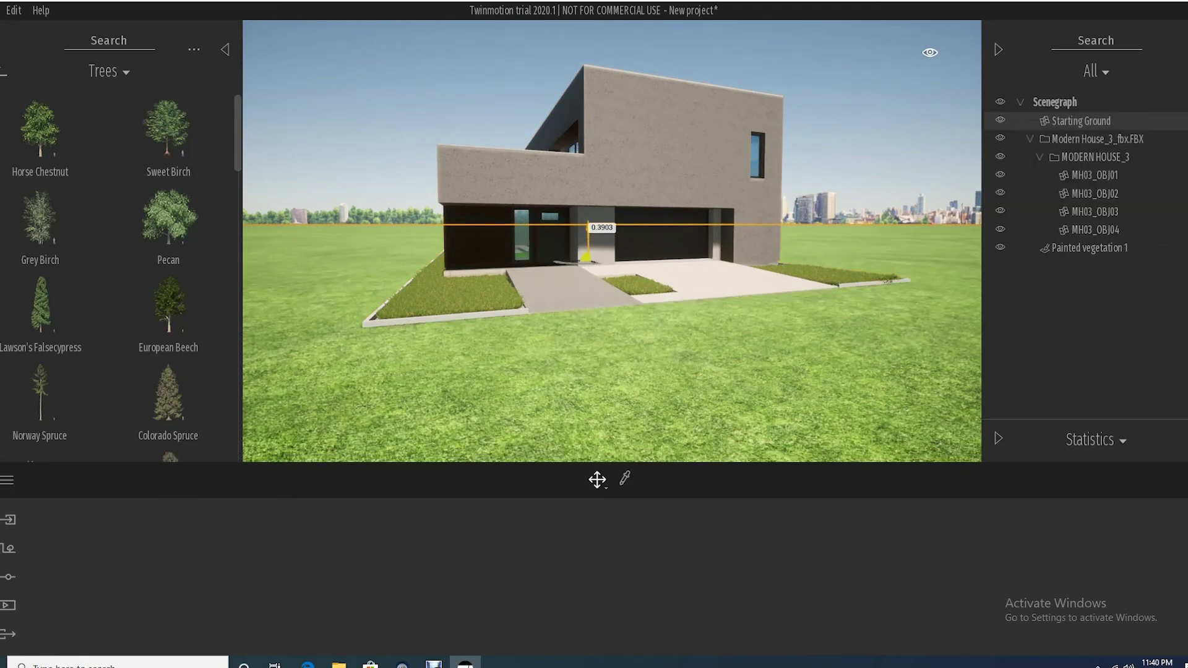
{"action": "key", "text": "w"}
{"action": "key", "text": "a"}
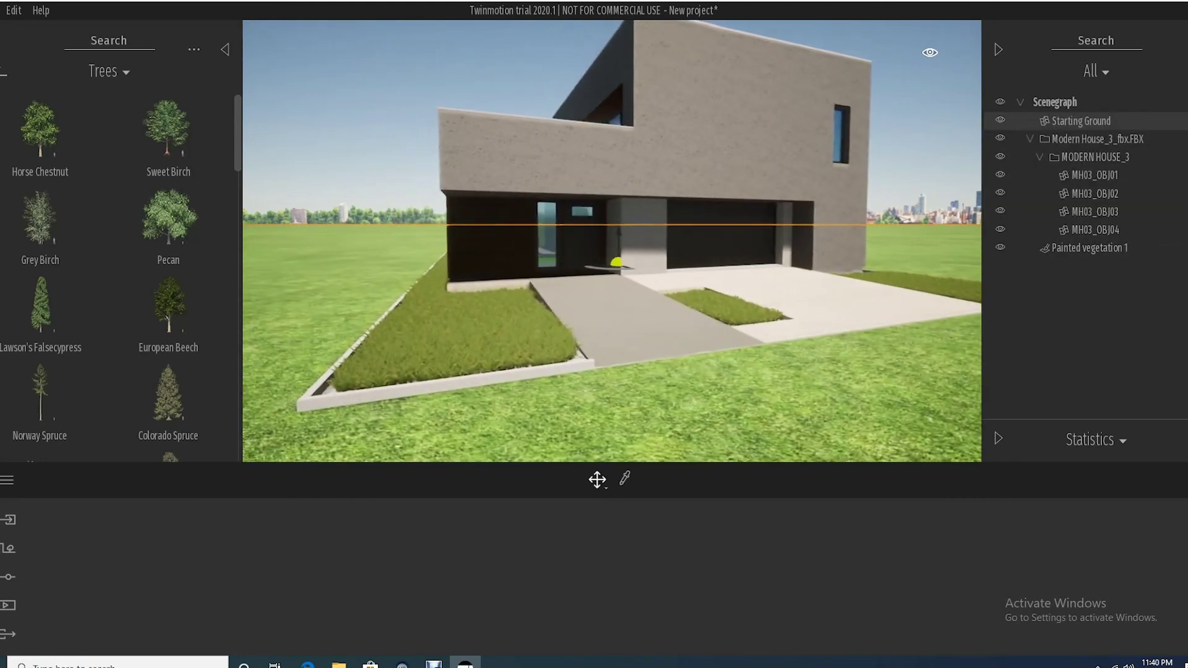
{"action": "key", "text": "Escape"}
Inspect how the house base and its grass plots meet the surrounding ground from higher and lower viewpoints.
{"action": "key", "text": "s"}
{"action": "key", "text": "e"}
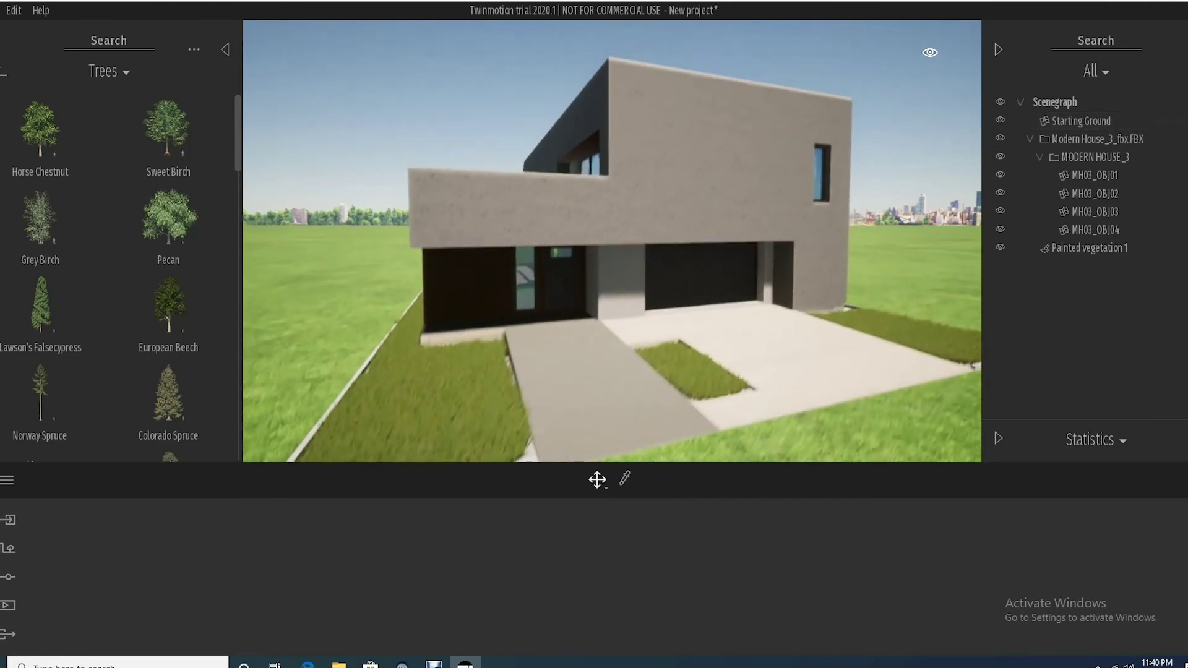
{"action": "key", "text": "w"}
{"action": "key", "text": "s"}
{"action": "key", "text": "q"}
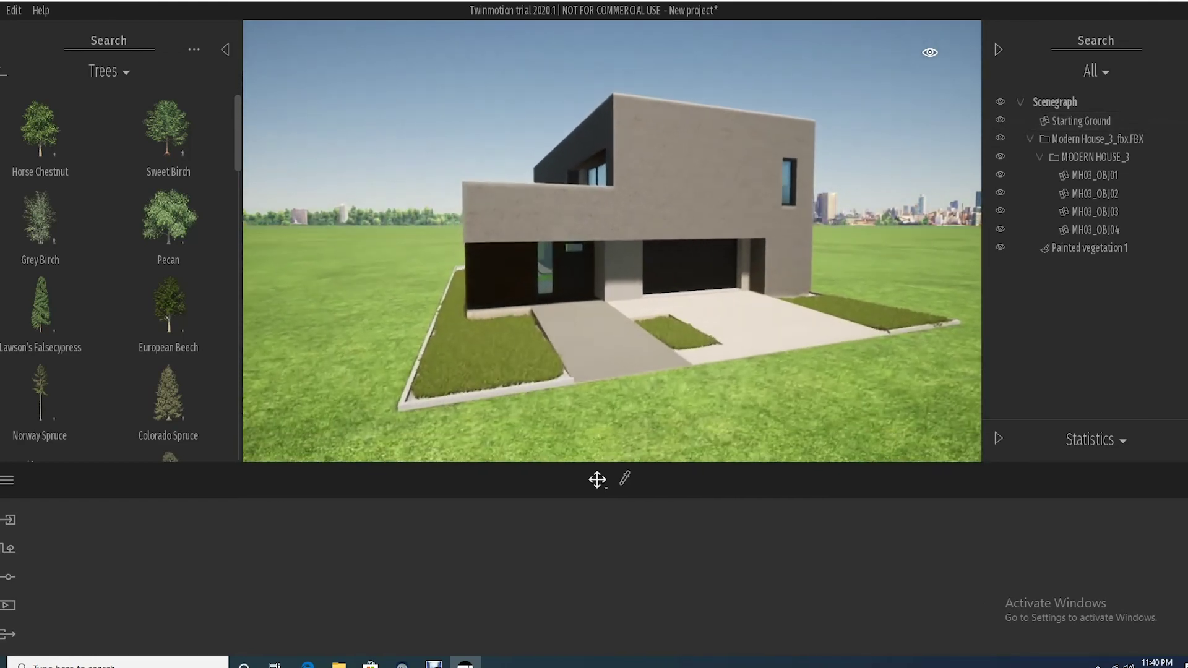
{"action": "key", "text": "q"}
{"action": "key", "text": "d"}
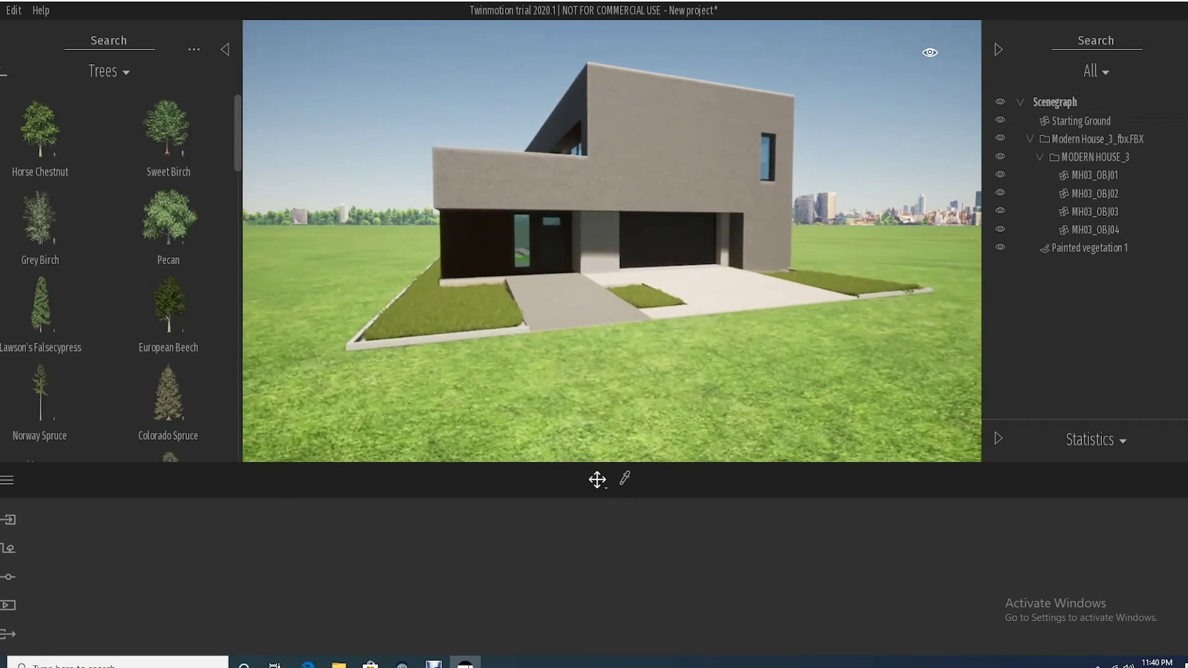
Place a Horse Chestnut tree beside the plot on the front-door side, with its age at 30% and its season at Summer.
{"action": "mouse_move", "coordinate": [51, 128]}
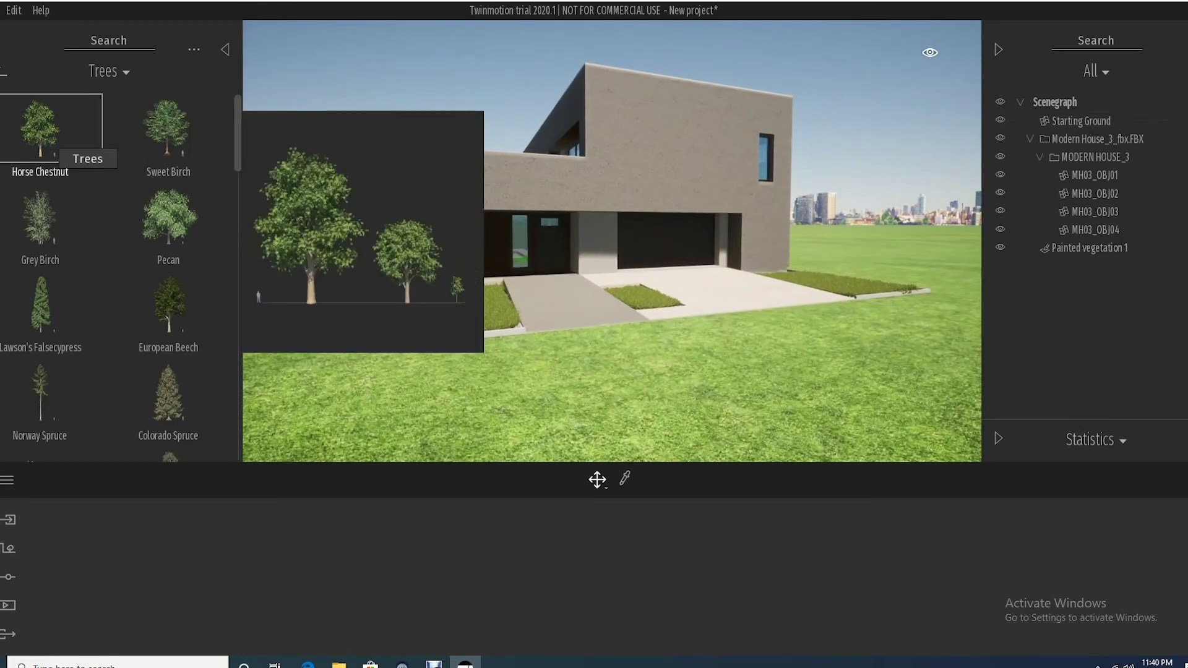
{"action": "left_click_drag", "start_coordinate": [51, 128], "coordinate": [382, 282]}
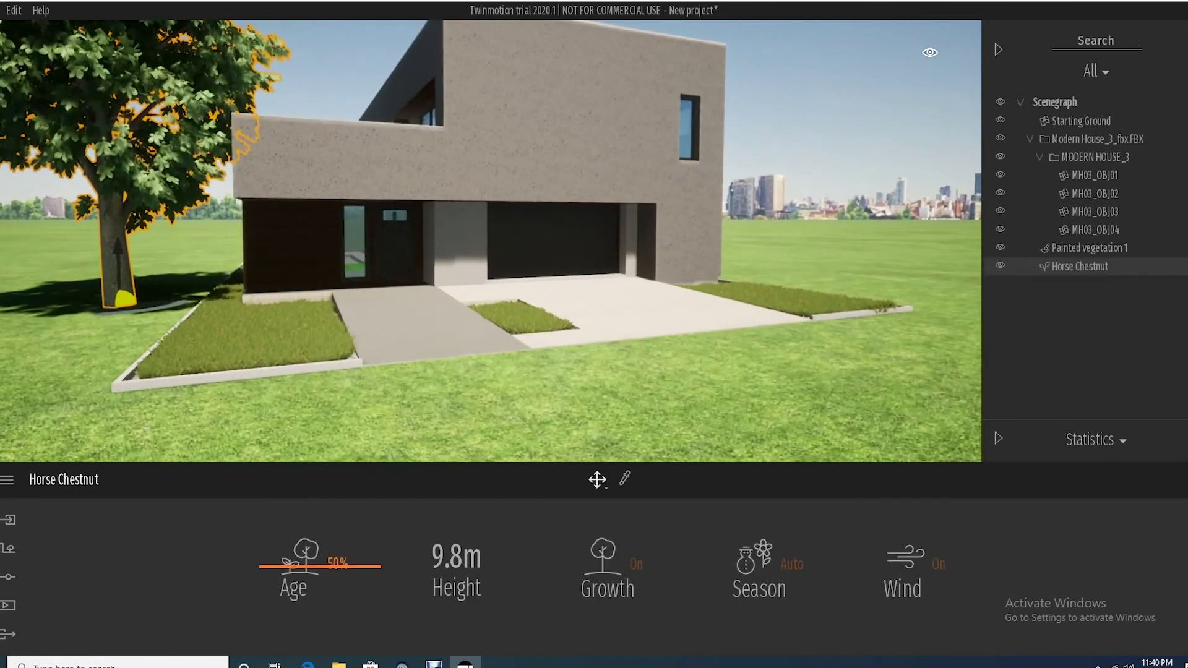
{"action": "mouse_move", "coordinate": [320, 566]}
{"action": "left_mouse_down"}
{"action": "mouse_move", "coordinate": [320, 601]}
{"action": "mouse_move", "coordinate": [320, 587]}
{"action": "left_mouse_up"}
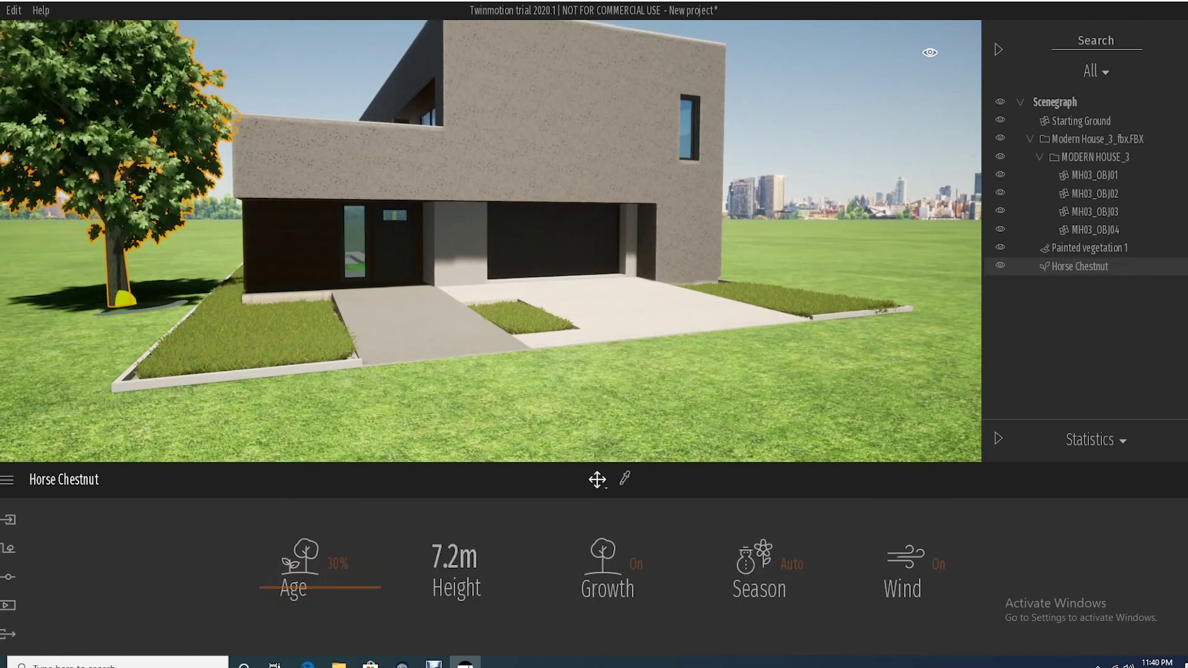
{"action": "left_click", "coordinate": [791, 563]}
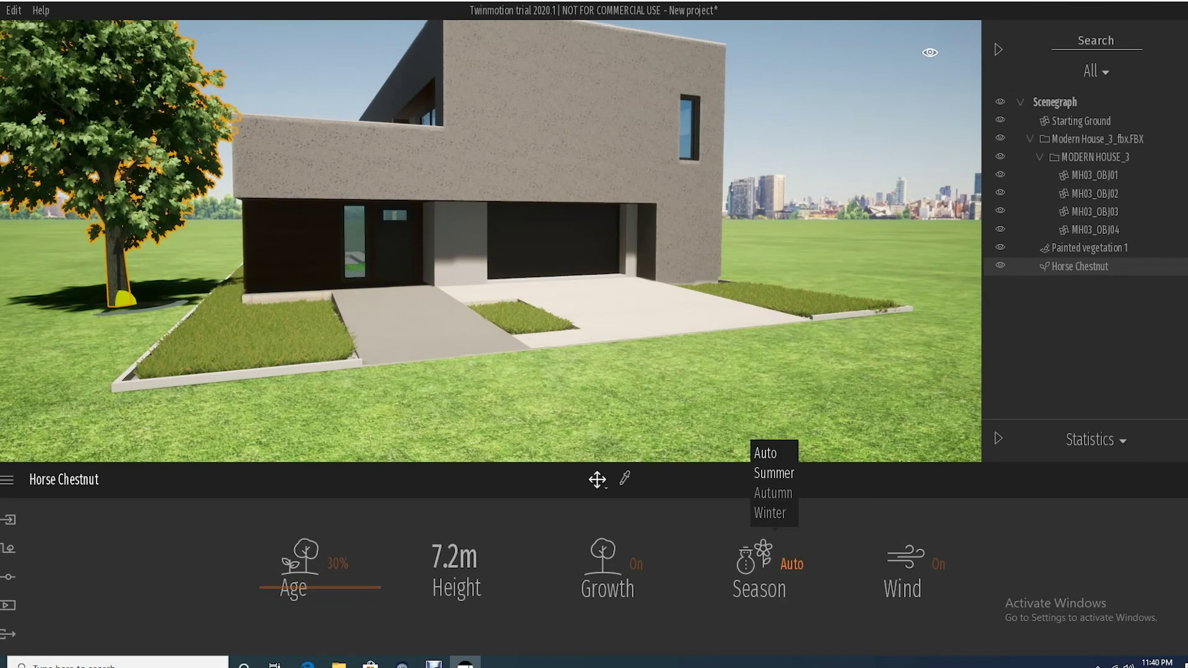
{"action": "left_click", "coordinate": [773, 473]}
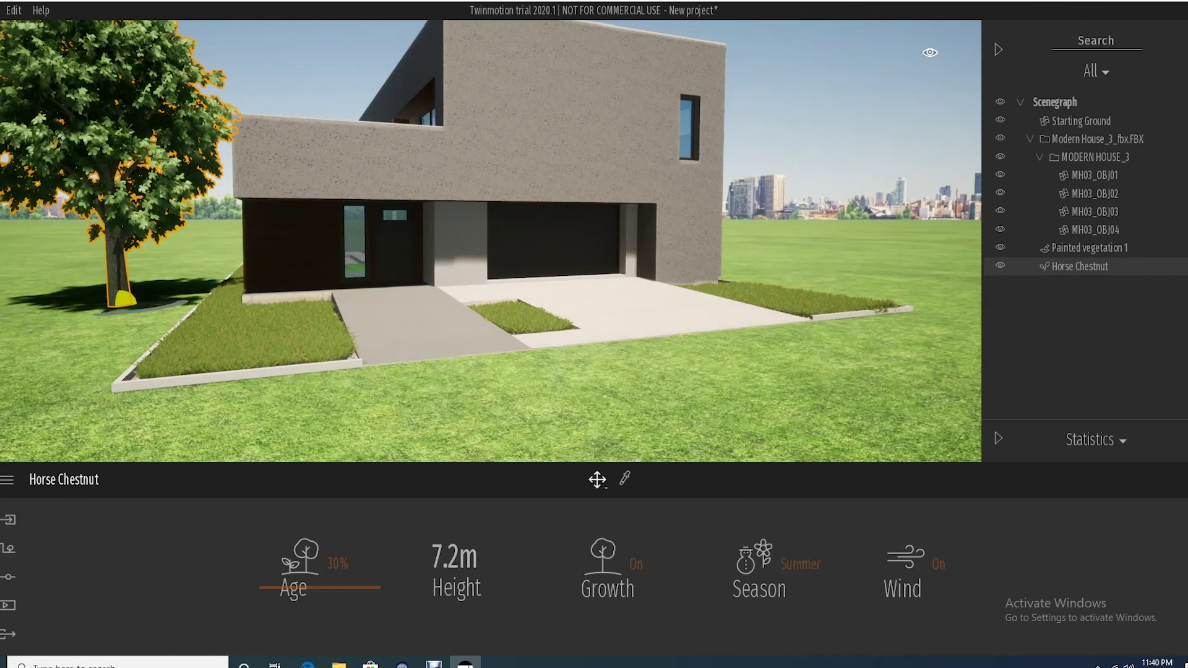
Paint Horse Chestnut trees on the ground beyond the garage side of the house with a 23.8 m brush diameter.
{"action": "left_click", "coordinate": [7, 548]}
{"action": "left_click", "coordinate": [546, 560]}
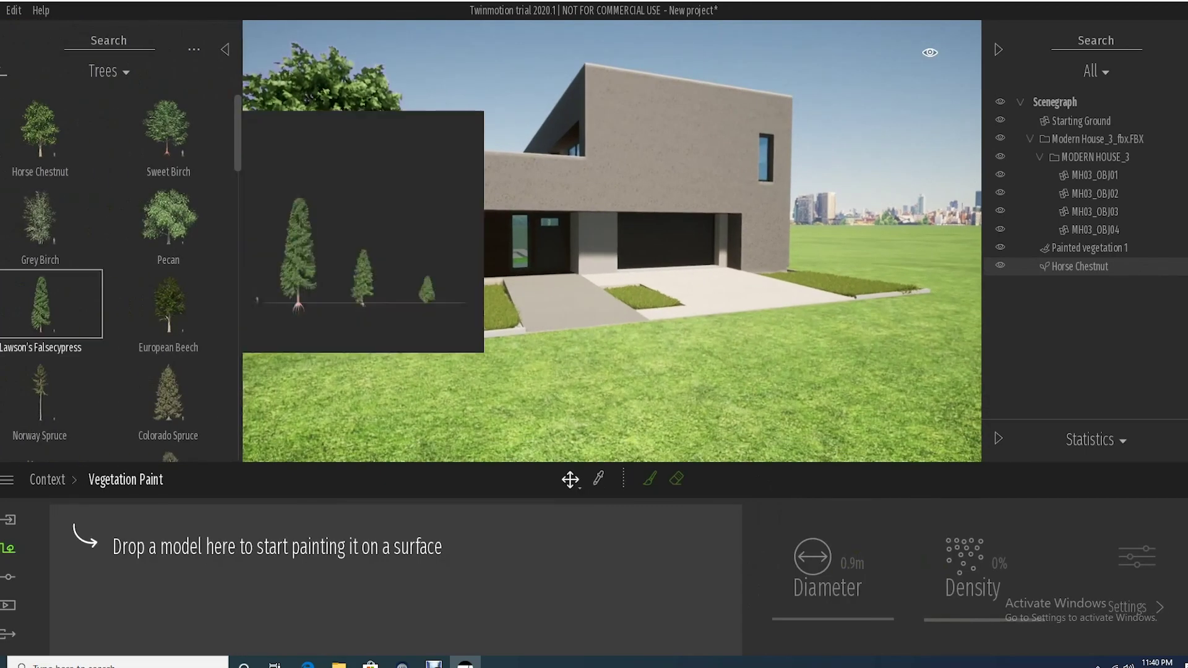
{"action": "left_click_drag", "start_coordinate": [40, 127], "coordinate": [185, 548]}
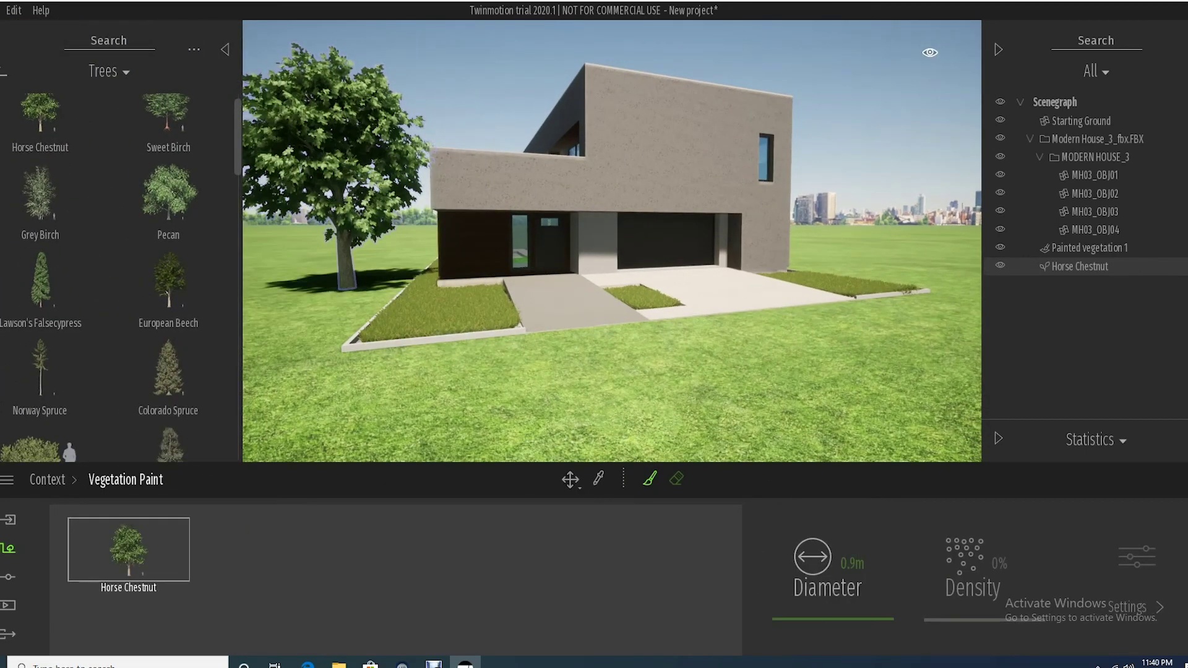
{"action": "left_click", "coordinate": [589, 265]}
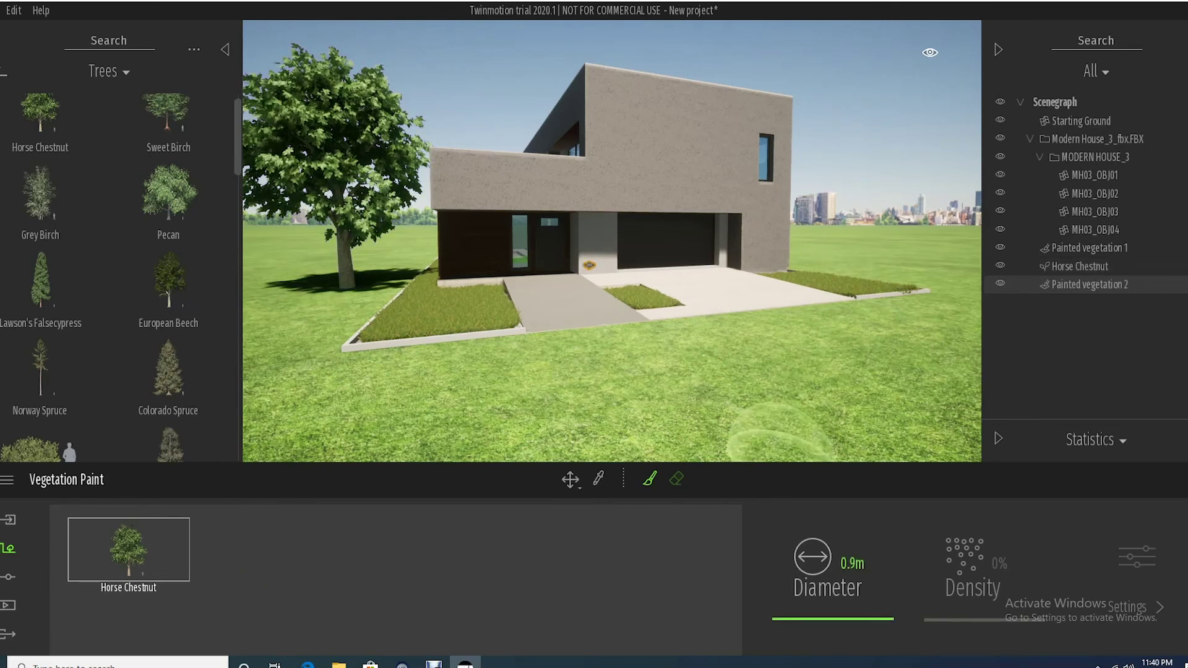
{"action": "left_click_drag", "start_coordinate": [820, 588], "coordinate": [857, 588]}
{"action": "left_click", "coordinate": [832, 248]}
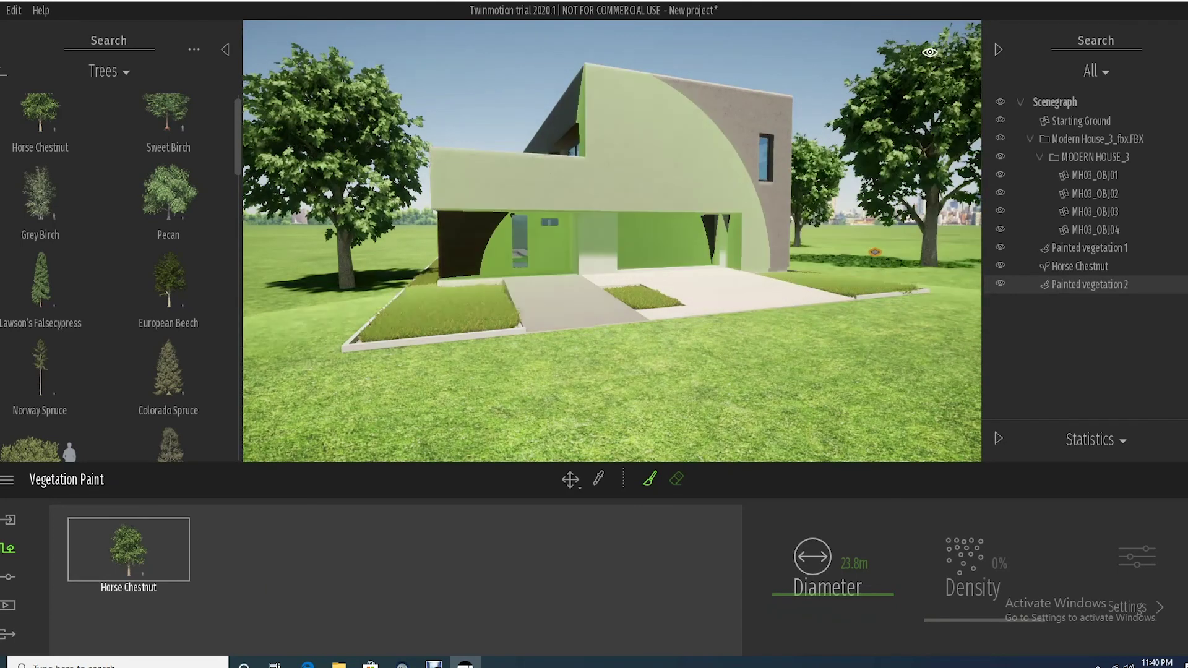
Increase the density of the Horse Chestnut in the painted vegetation.
{"action": "left_click", "coordinate": [128, 550]}
{"action": "left_click_drag", "start_coordinate": [984, 587], "coordinate": [984, 537]}
{"action": "right_click_drag", "start_coordinate": [675, 291], "coordinate": [638, 270]}
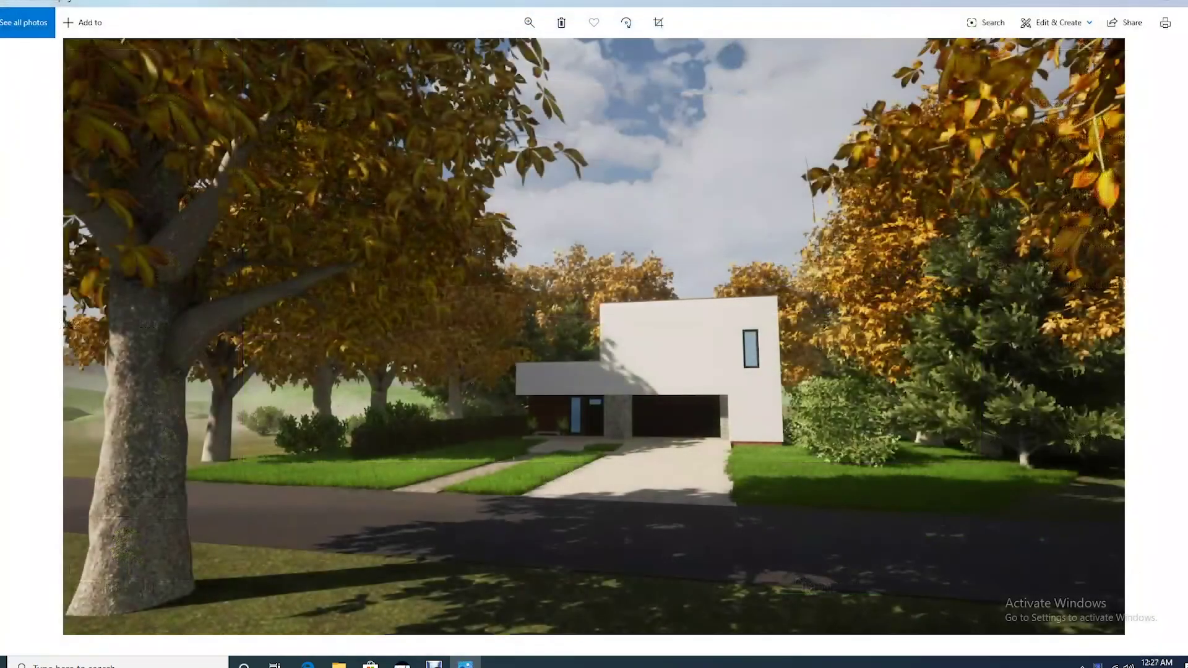